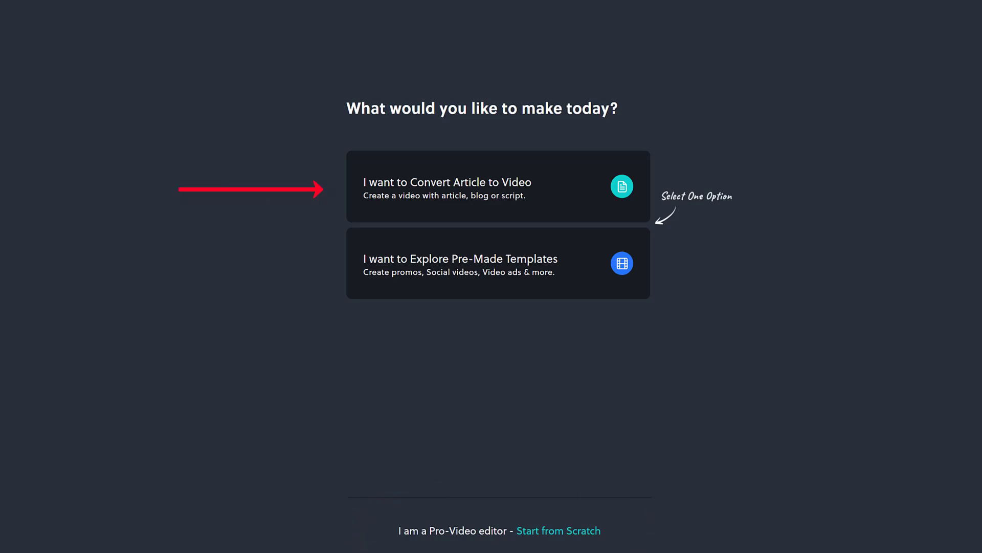
Choose to create a video by converting an article.
{"action": "left_click", "coordinate": [484, 209]}
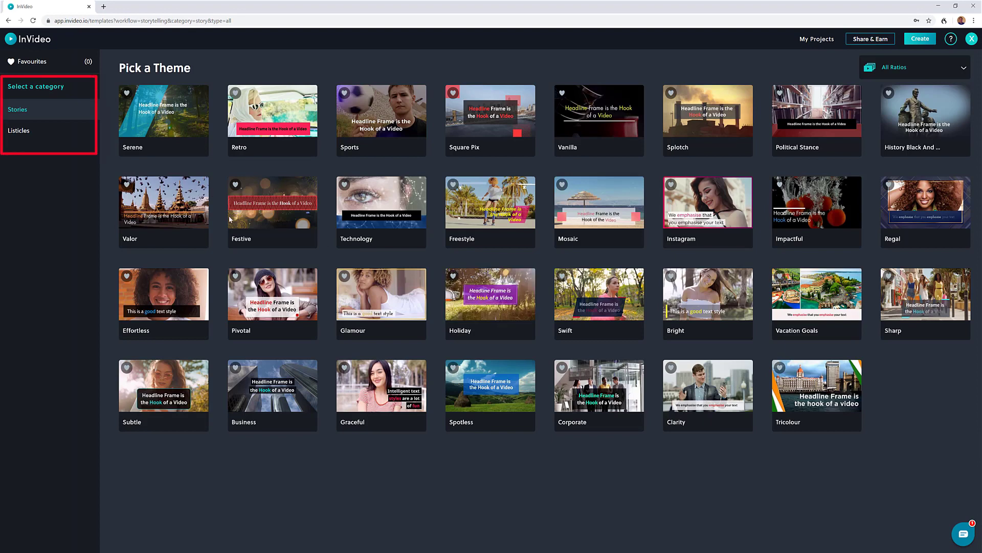
Show the Listicles themes and filter them to the 16:9 Wide ratio.
{"action": "left_click", "coordinate": [8, 134]}
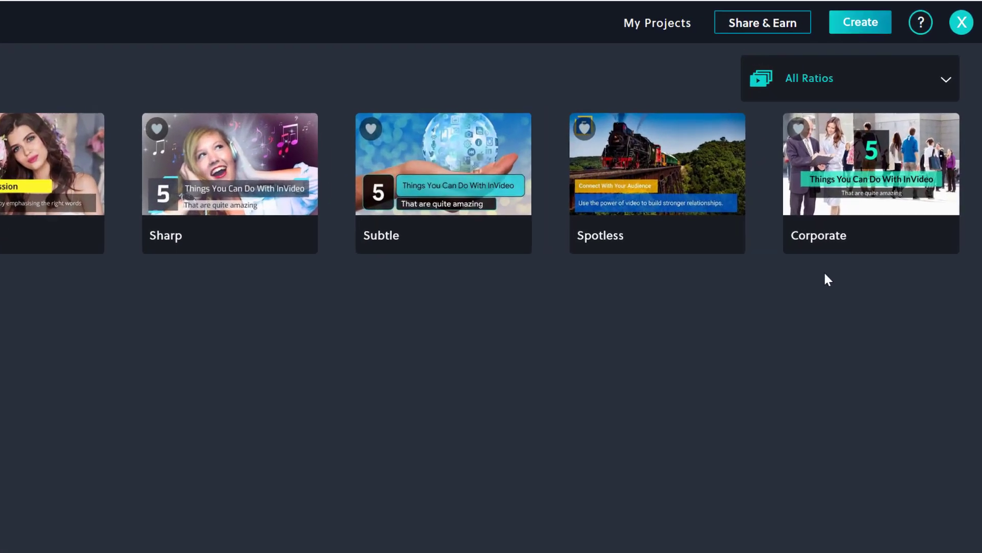
{"action": "left_click", "coordinate": [932, 84]}
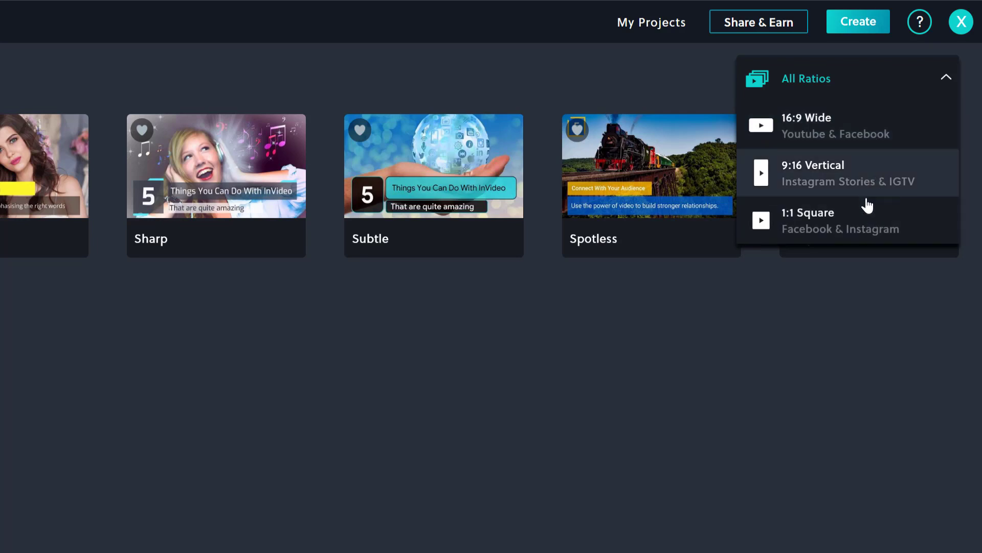
{"action": "left_click", "coordinate": [835, 132]}
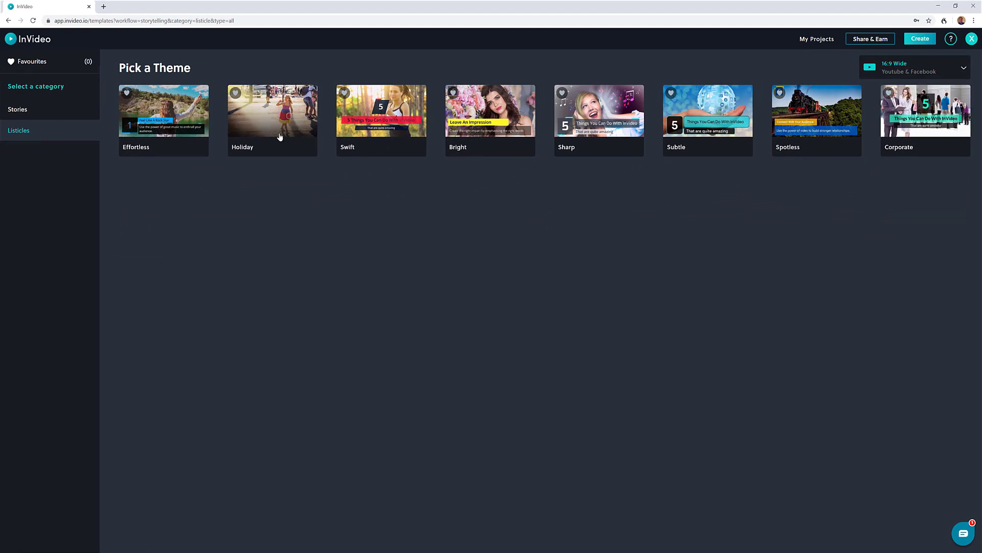
Show the Stories themes and filter them to the 16:9 Wide ratio.
{"action": "left_click", "coordinate": [34, 117]}
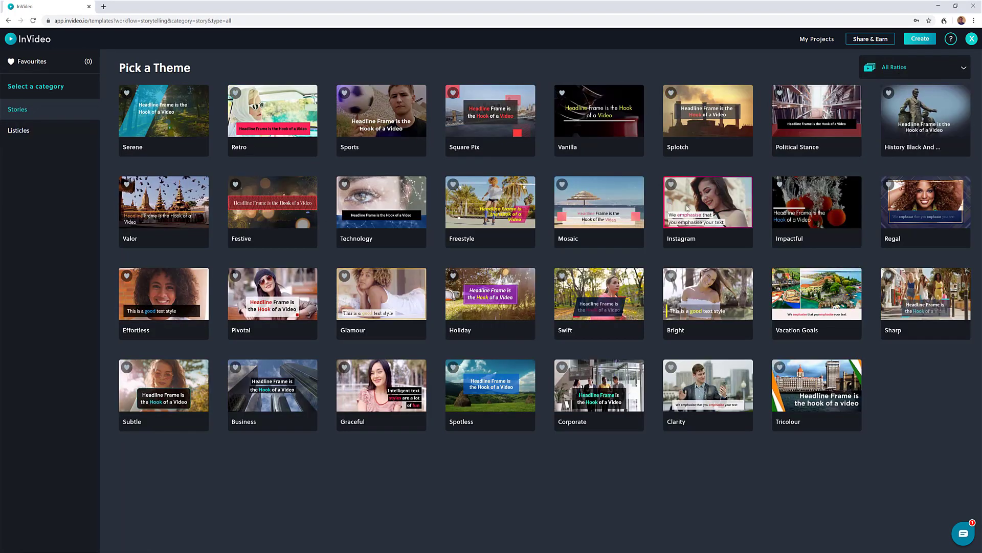
{"action": "left_click", "coordinate": [953, 73]}
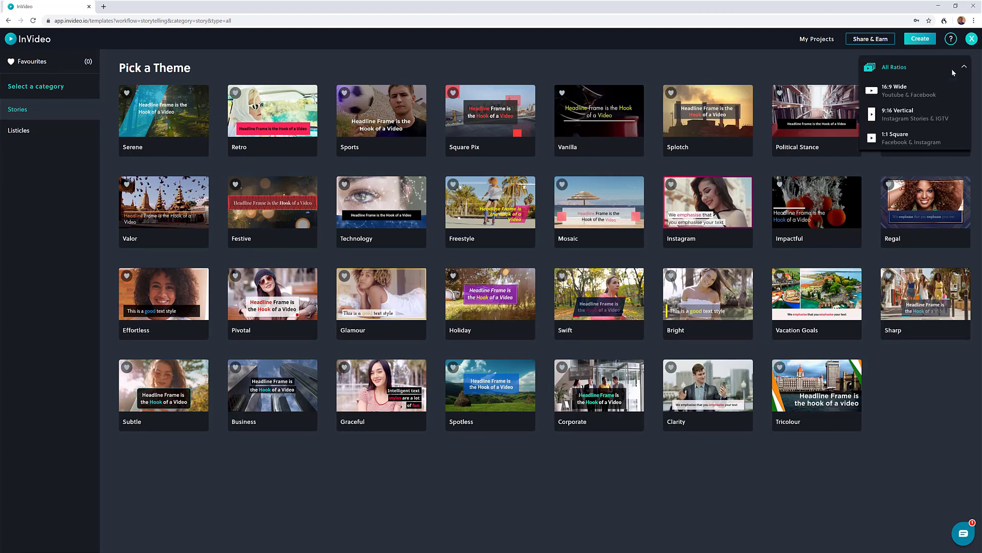
{"action": "left_click", "coordinate": [906, 86]}
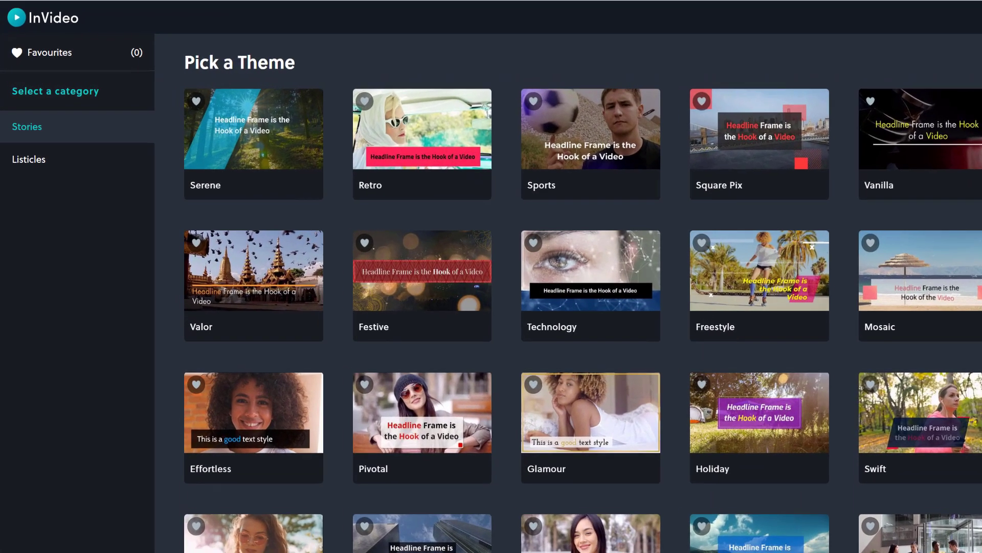
Mark the Technology theme as a favourite.
{"action": "left_click", "coordinate": [537, 245]}
{"action": "left_click", "coordinate": [707, 247]}
{"action": "left_click", "coordinate": [708, 246]}
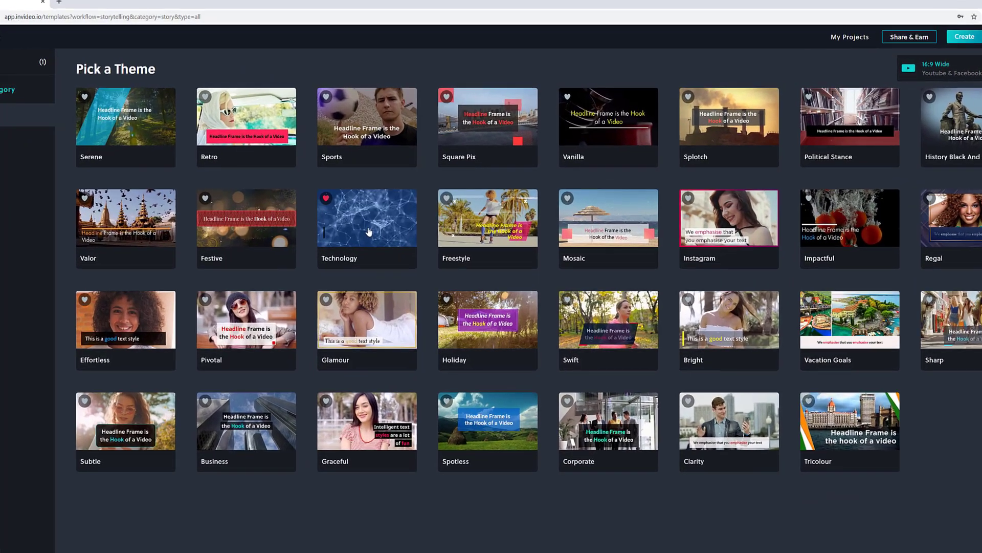
Preview the Technology theme and start a project with it in the 16:9 Wide frame.
{"action": "left_click", "coordinate": [386, 222]}
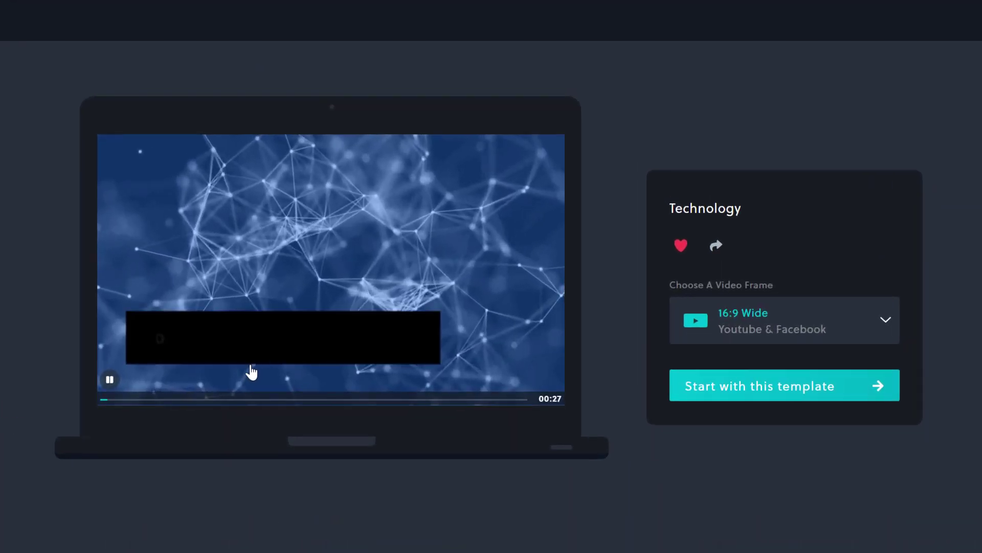
{"action": "left_click", "coordinate": [110, 380]}
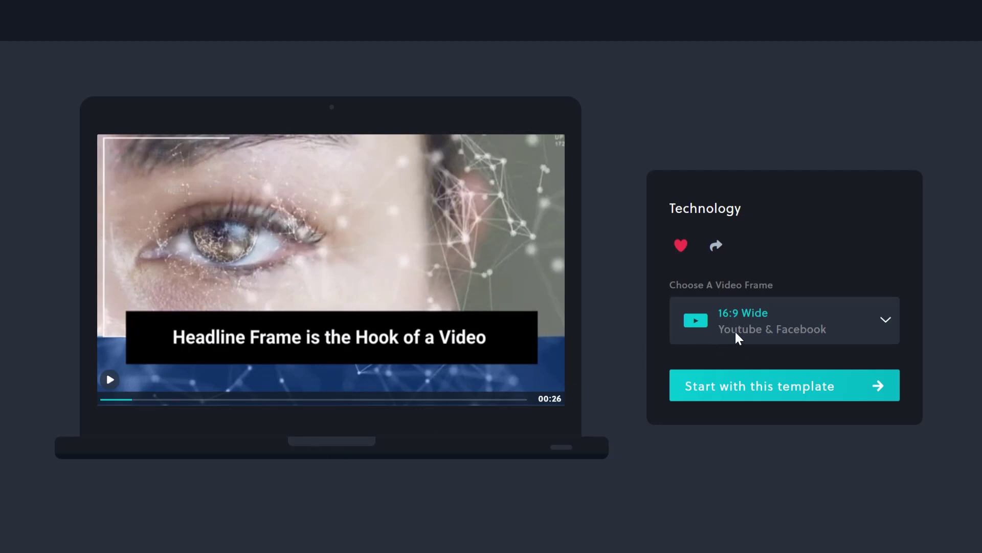
{"action": "left_click", "coordinate": [727, 374]}
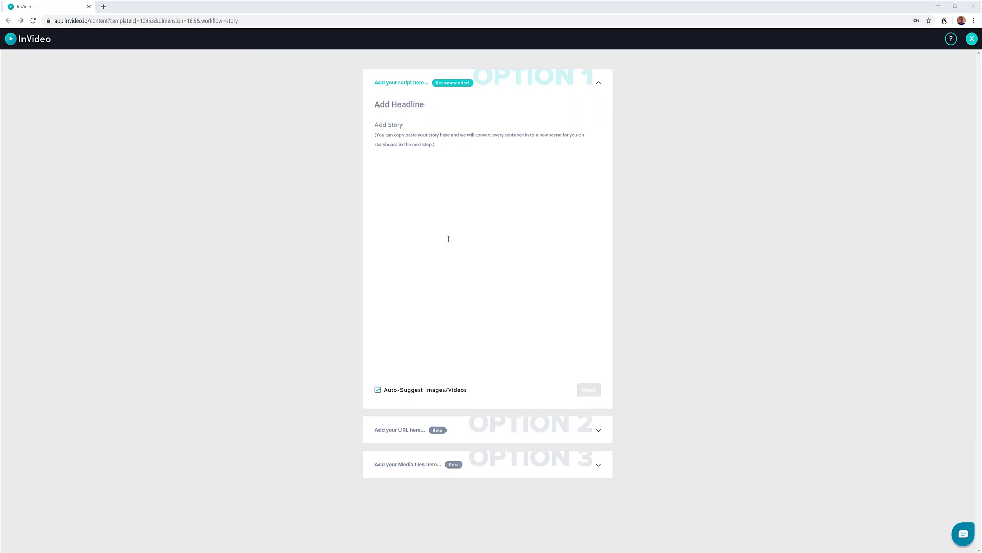
Enter "3D Effects" as the script's headline.
{"action": "left_click", "coordinate": [389, 106]}
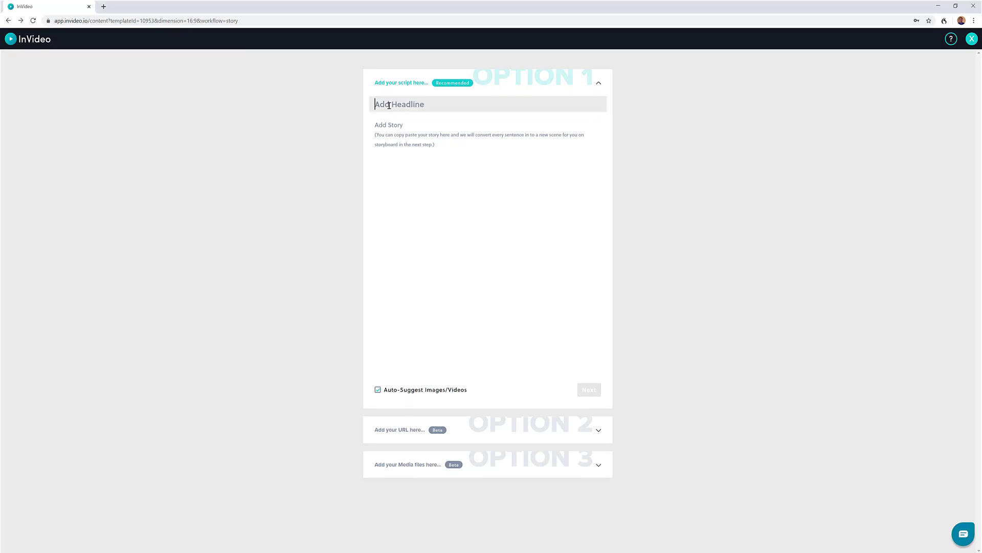
{"action": "key", "text": "Caps_Lock"}
{"action": "type", "text": "3D E"}
{"action": "key", "text": "Caps_Lock"}
{"action": "type", "text": "ff"}
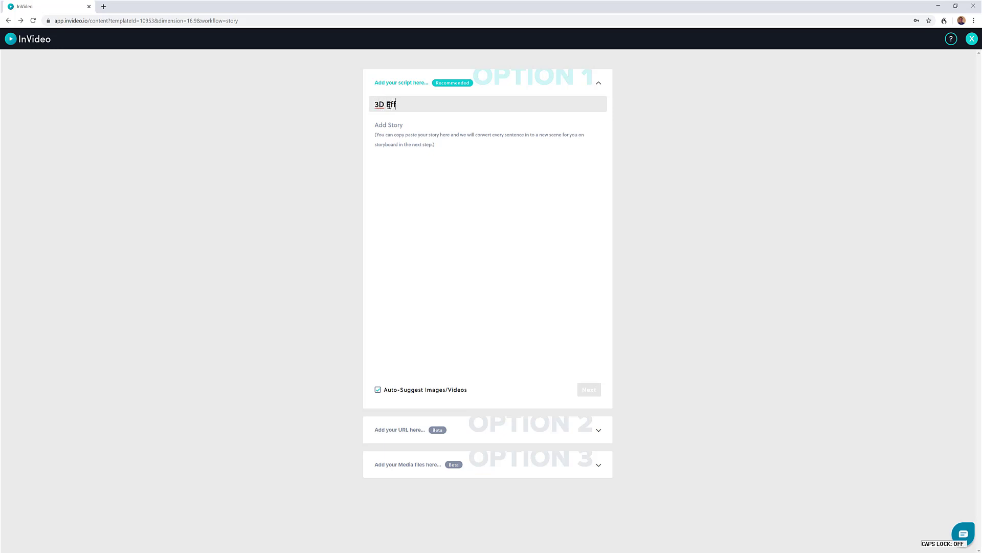
{"action": "type", "text": "ects"}
Paste the copied article about cardiac fibroblasts into the story field and review it from the beginning.
{"action": "left_click", "coordinate": [387, 139]}
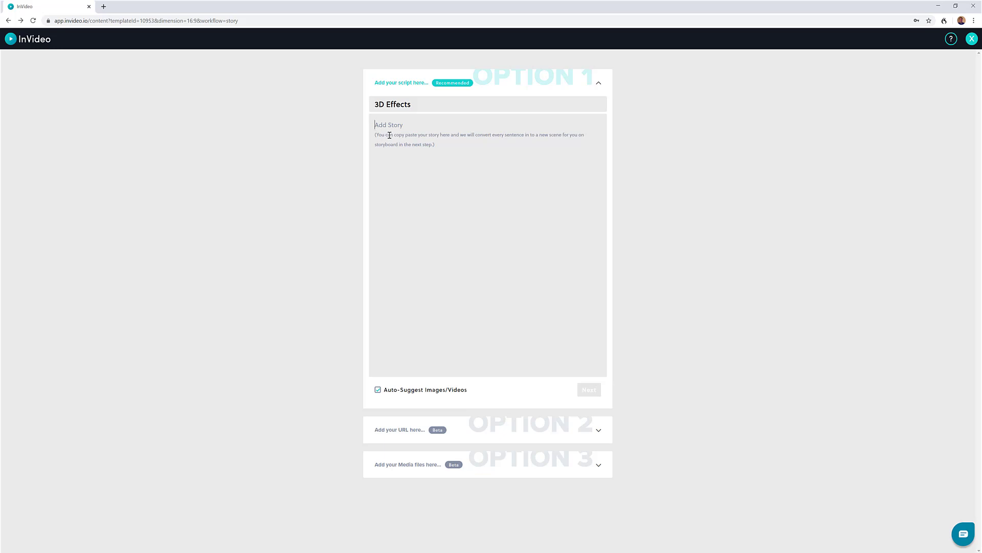
{"action": "key", "text": "ctrl+v"}
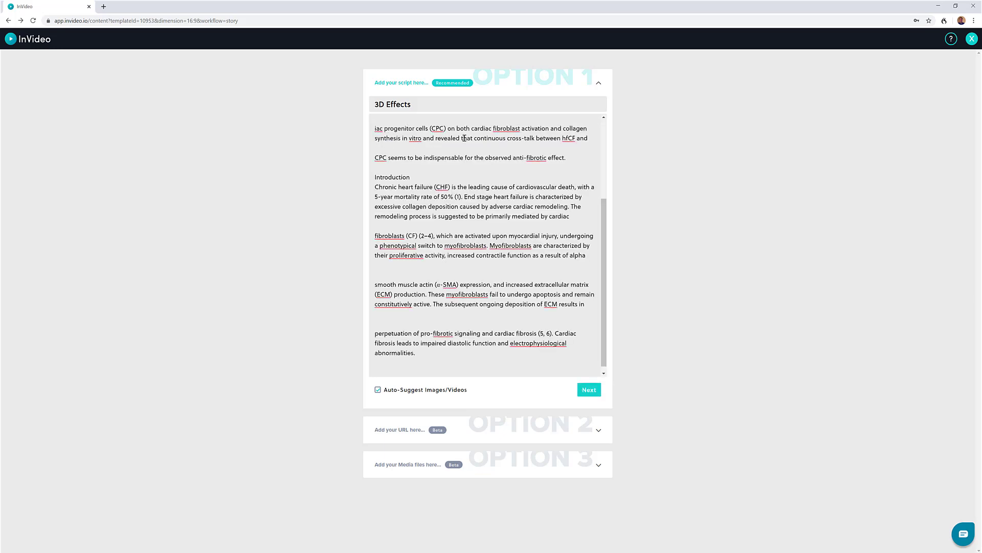
{"action": "scroll", "coordinate": [591, 226], "scroll_direction": "up", "scroll_amount": 5}
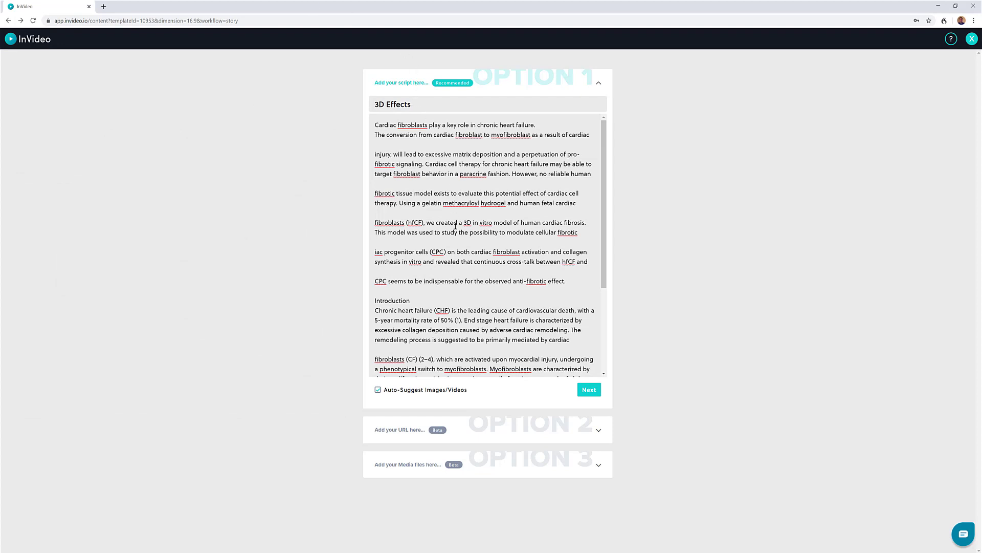
Look at the alternative options for creating the story from a URL or from uploaded media files.
{"action": "left_click", "coordinate": [597, 434]}
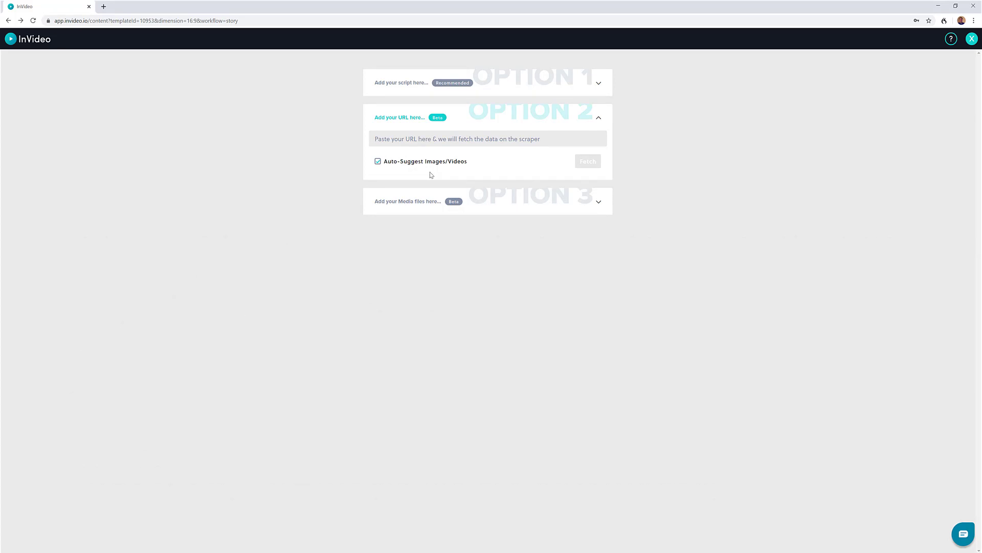
{"action": "left_click", "coordinate": [599, 203]}
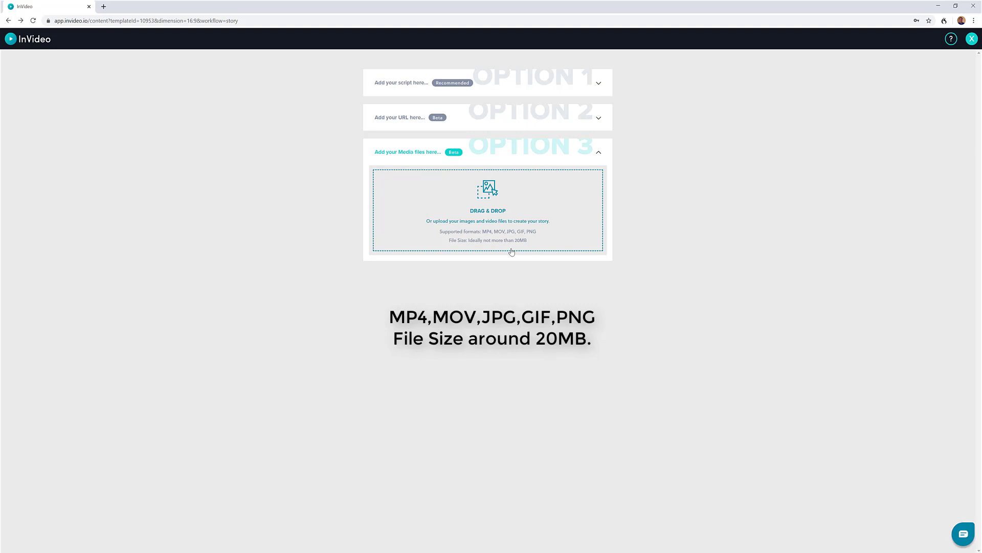
{"action": "left_click", "coordinate": [598, 154]}
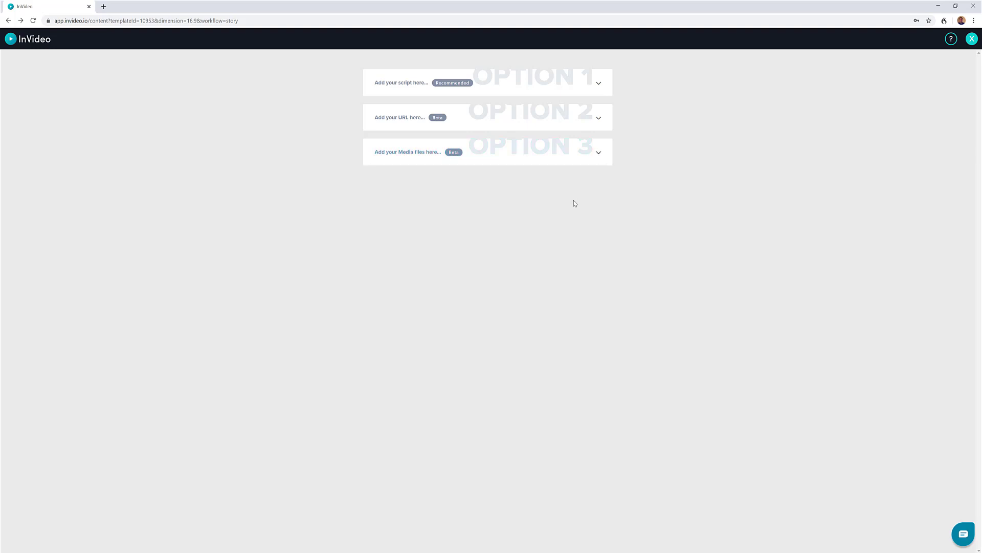
Return to the script option and generate the storyboard without rearranging the text.
{"action": "left_click", "coordinate": [597, 83]}
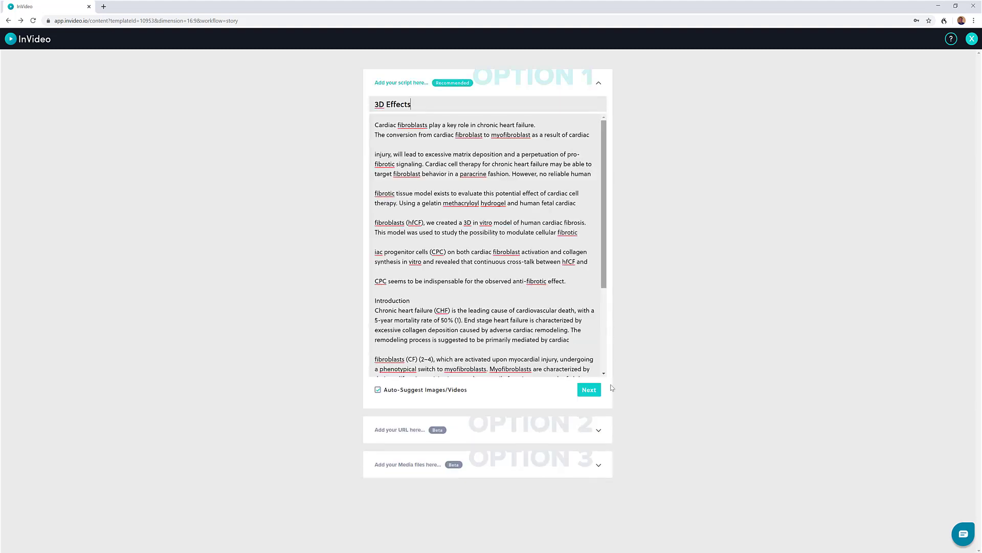
{"action": "left_click", "coordinate": [589, 390]}
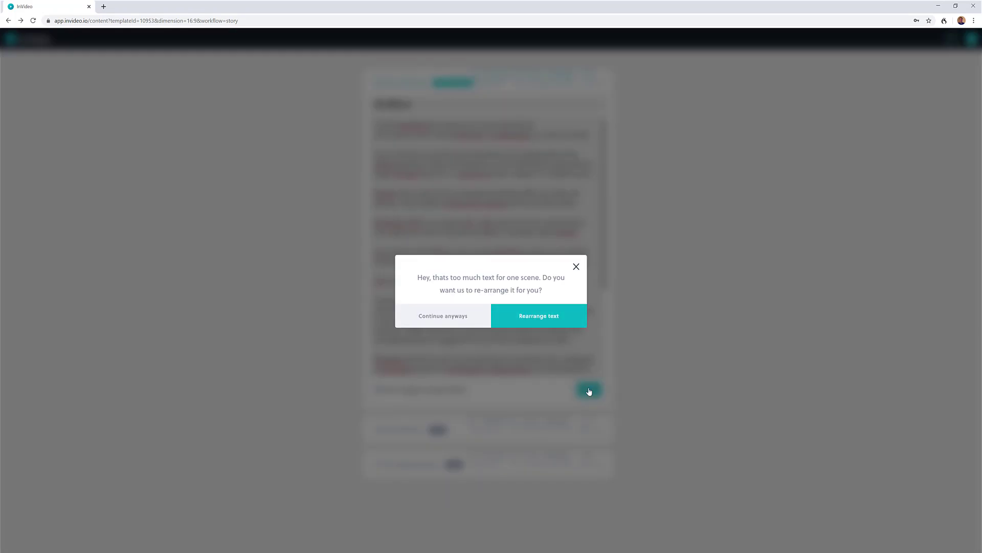
{"action": "left_click", "coordinate": [436, 316]}
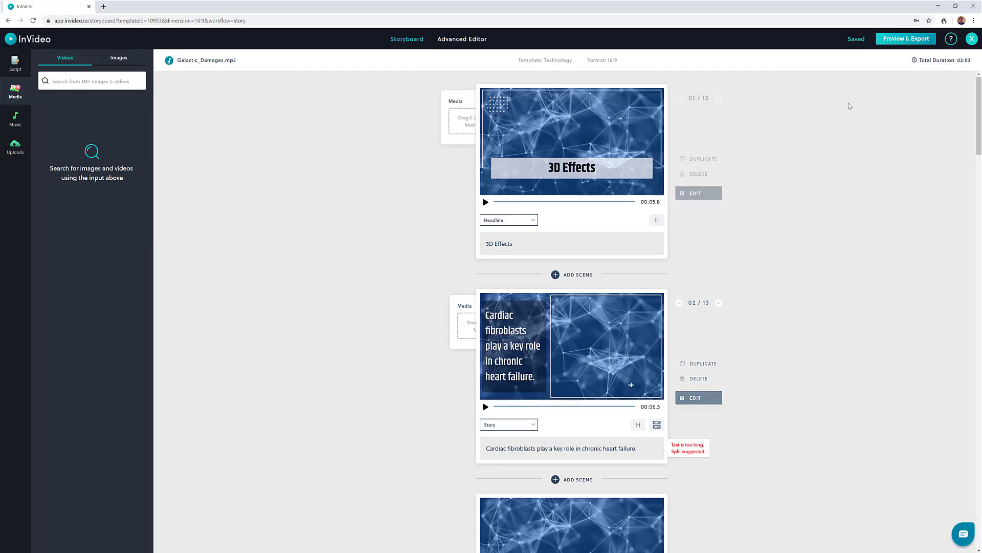
Look through the storyboard's generated scenes, checking the text and media of each one.
{"action": "left_click_drag", "start_coordinate": [979, 96], "coordinate": [979, 246]}
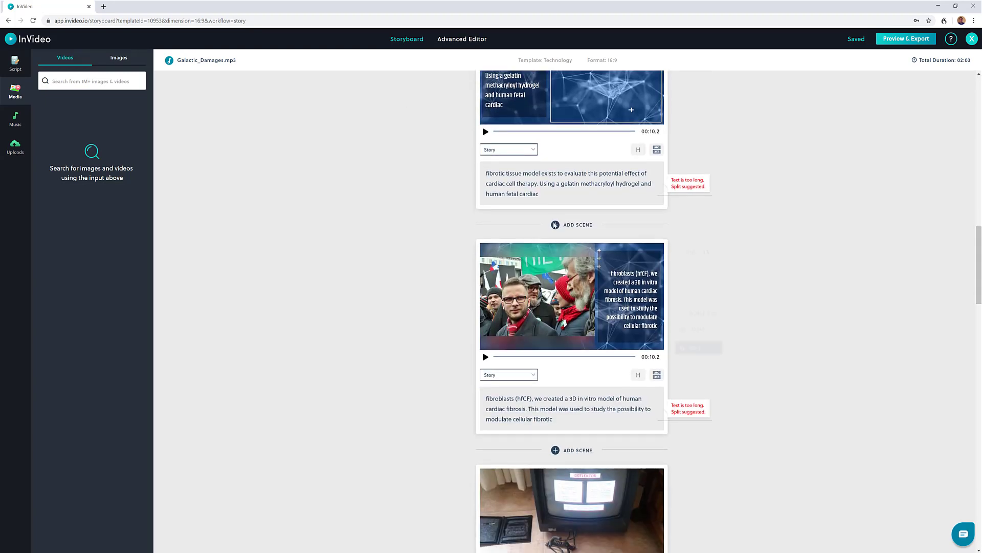
{"action": "left_click_drag", "start_coordinate": [550, 194], "coordinate": [483, 173]}
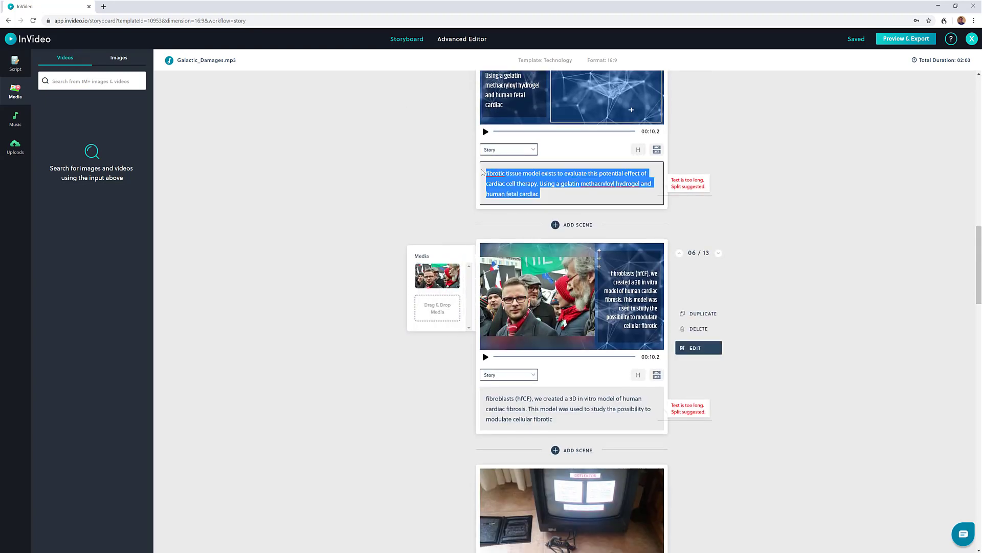
{"action": "left_click", "coordinate": [923, 300]}
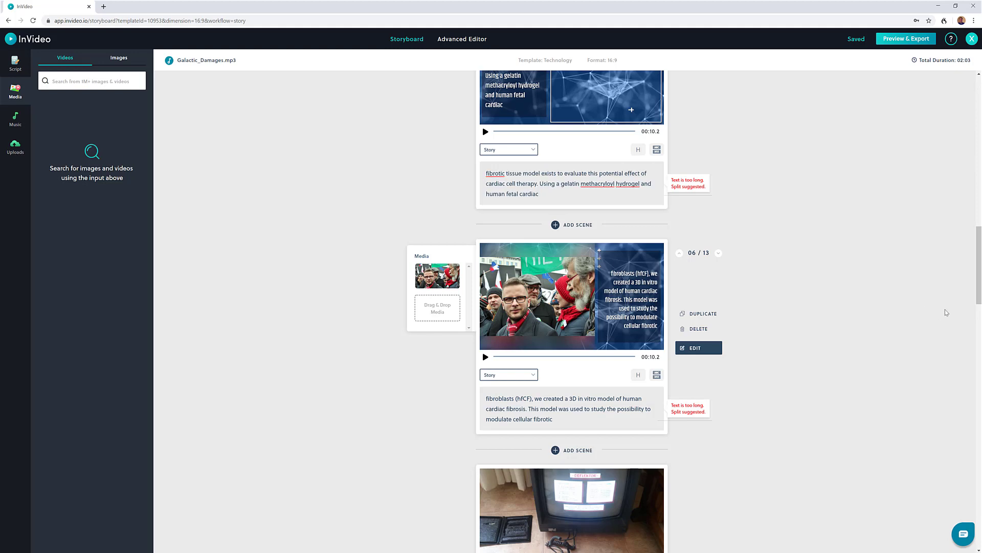
{"action": "left_click_drag", "start_coordinate": [980, 256], "coordinate": [980, 338]}
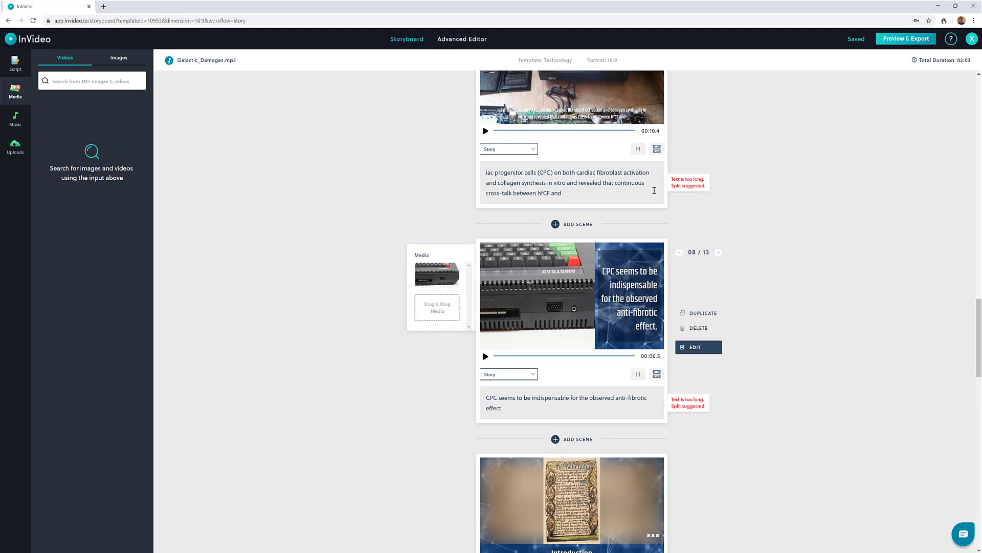
{"action": "scroll", "coordinate": [584, 190], "scroll_direction": "up", "scroll_amount": 20}
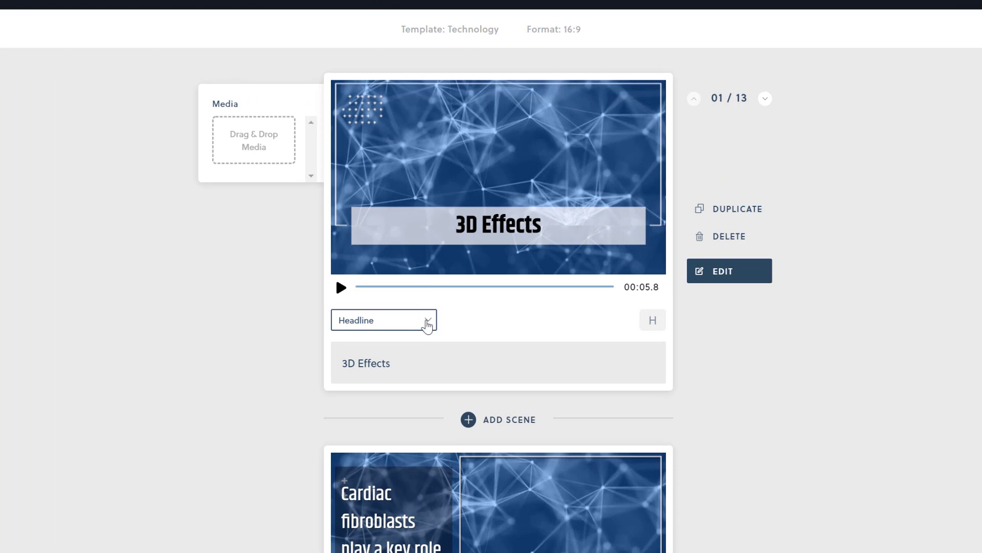
Change the first scene's type to Social and accept losing its changes.
{"action": "left_click", "coordinate": [427, 324]}
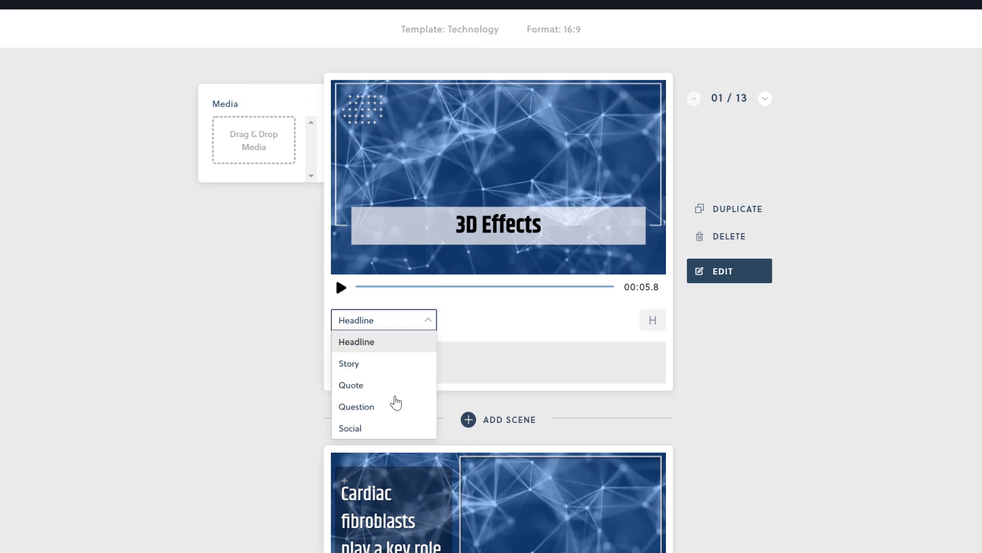
{"action": "left_click", "coordinate": [385, 428]}
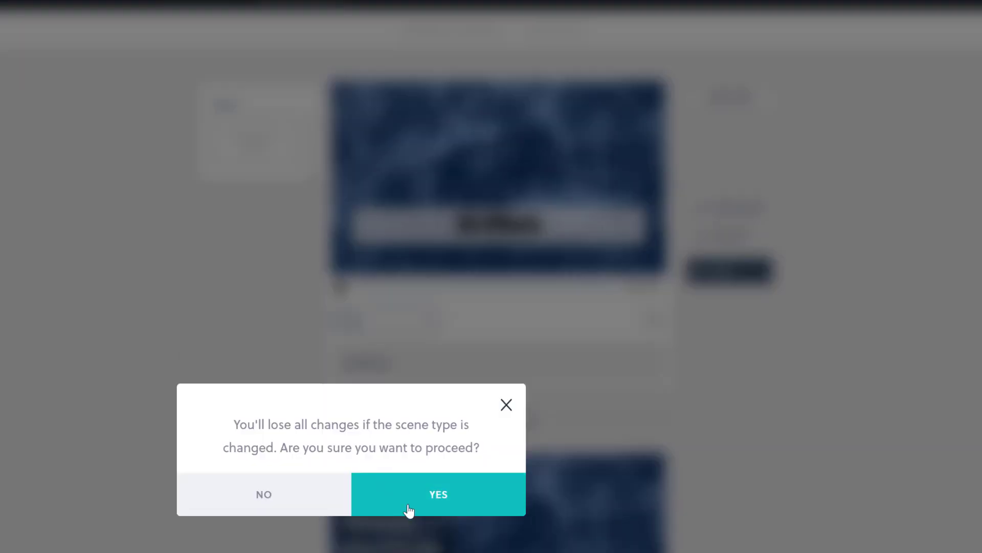
{"action": "left_click", "coordinate": [448, 492]}
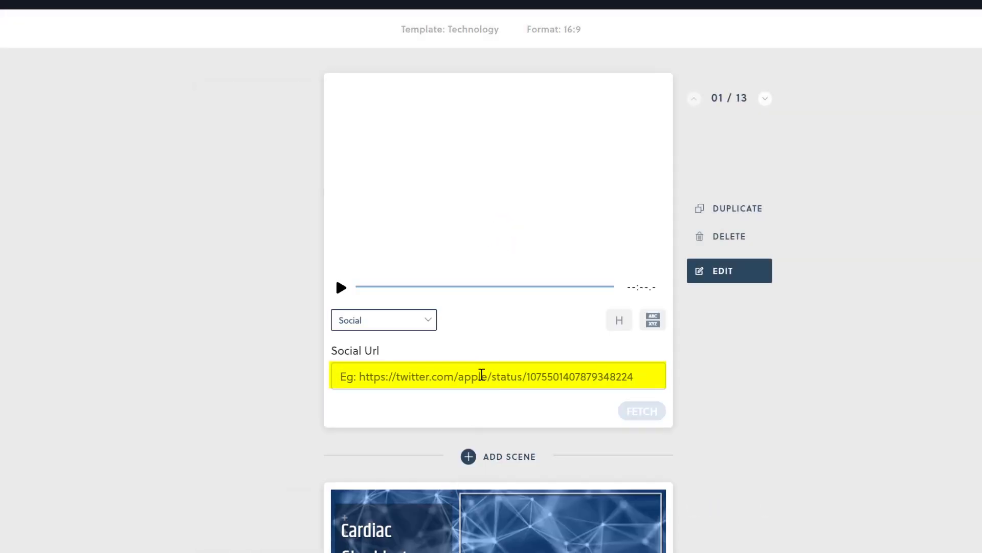
Set the first scene's type back to Headline.
{"action": "left_click", "coordinate": [421, 319]}
{"action": "left_click", "coordinate": [408, 342]}
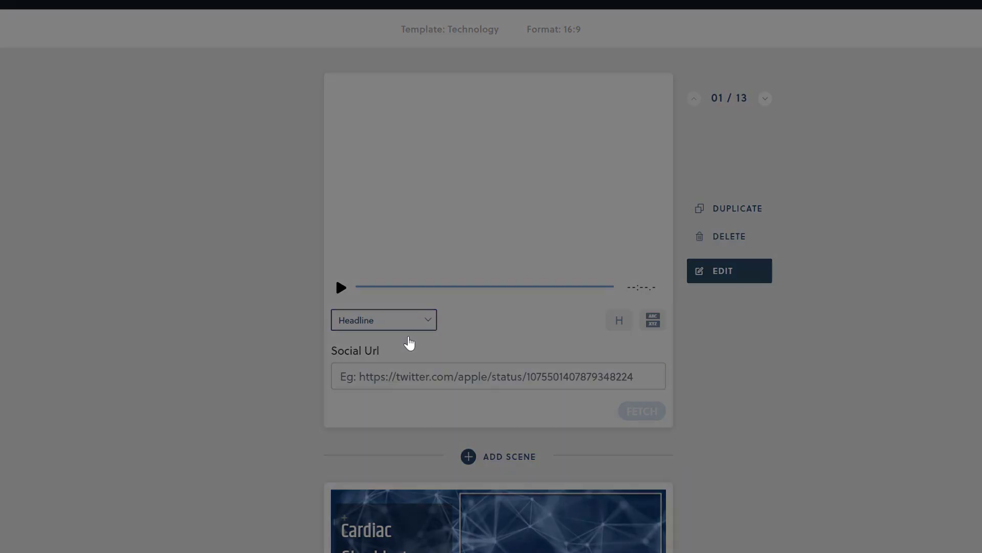
{"action": "left_click", "coordinate": [440, 495]}
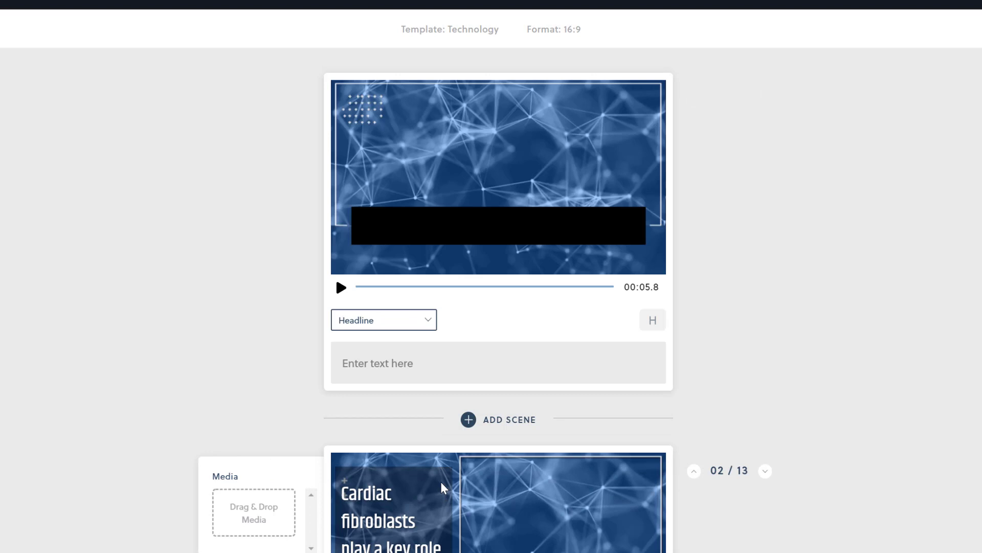
Switch the project to the Advanced Editor and show the Brand palette for the project colors.
{"action": "mouse_move", "coordinate": [447, 232]}
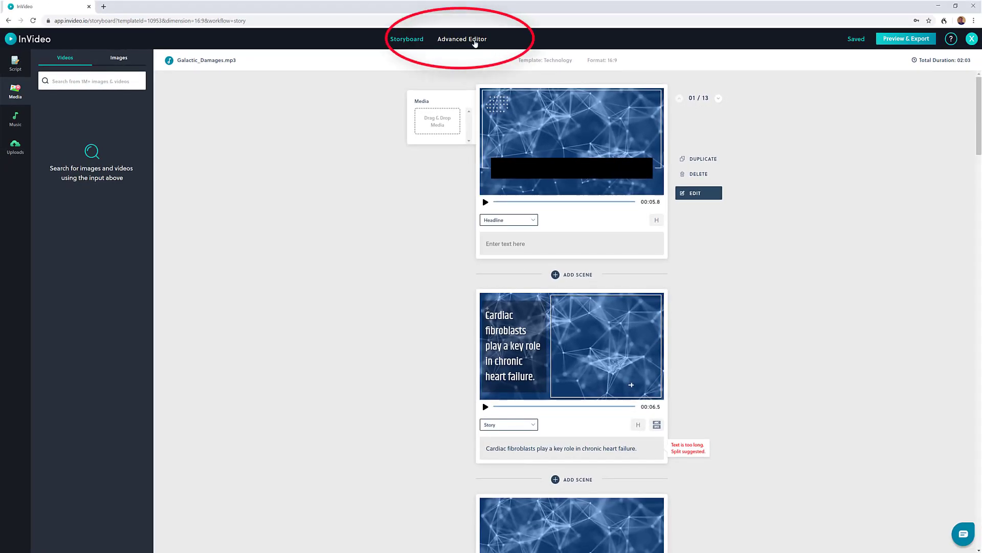
{"action": "left_click", "coordinate": [471, 42]}
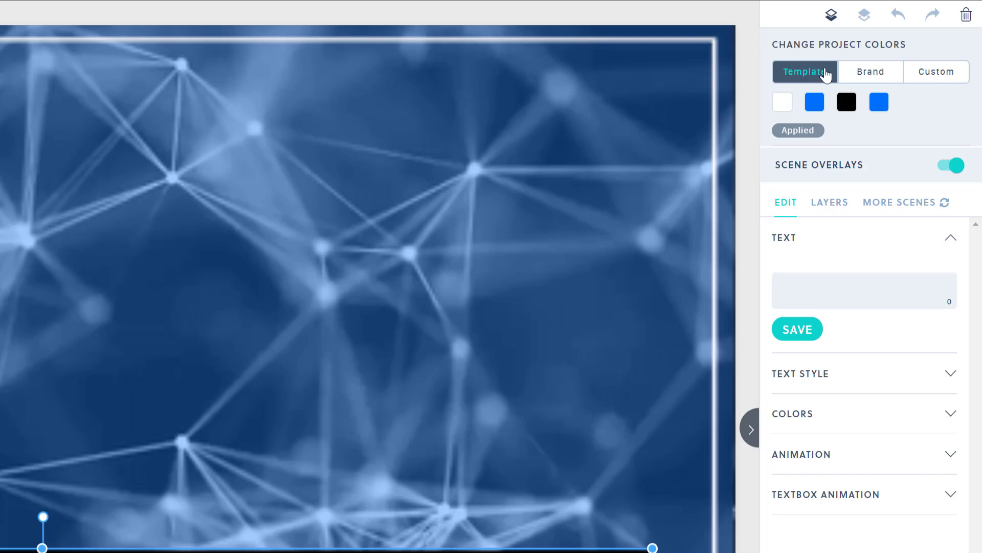
{"action": "left_click", "coordinate": [871, 75]}
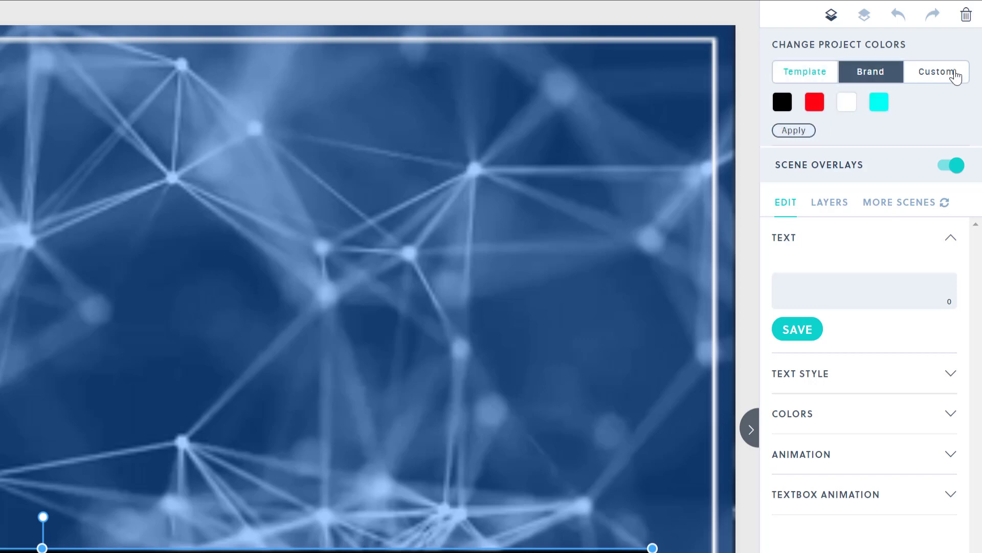
Show the Custom project colors, and move the first scene's unlocked text box to the top of the frame, locking its layer again.
{"action": "left_click", "coordinate": [955, 75]}
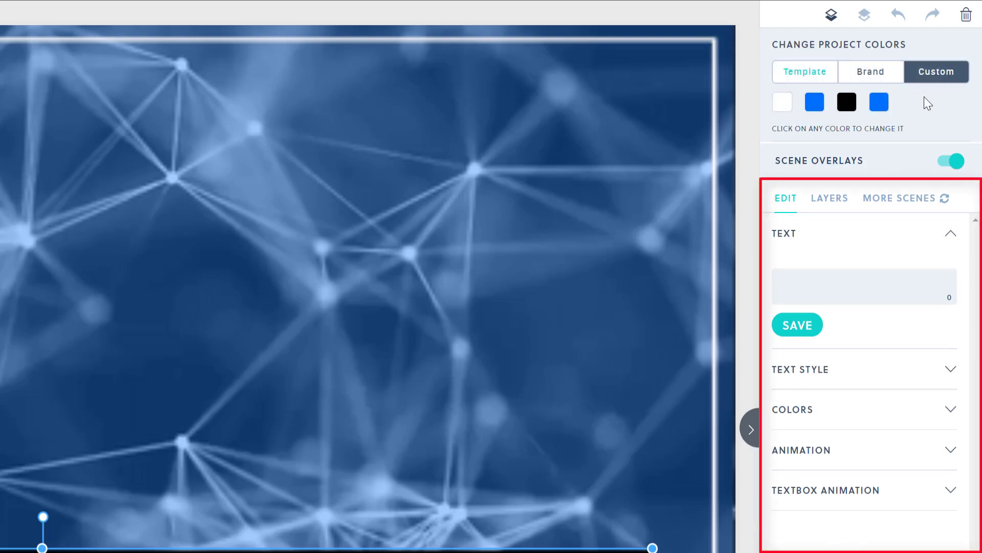
{"action": "left_click", "coordinate": [844, 199]}
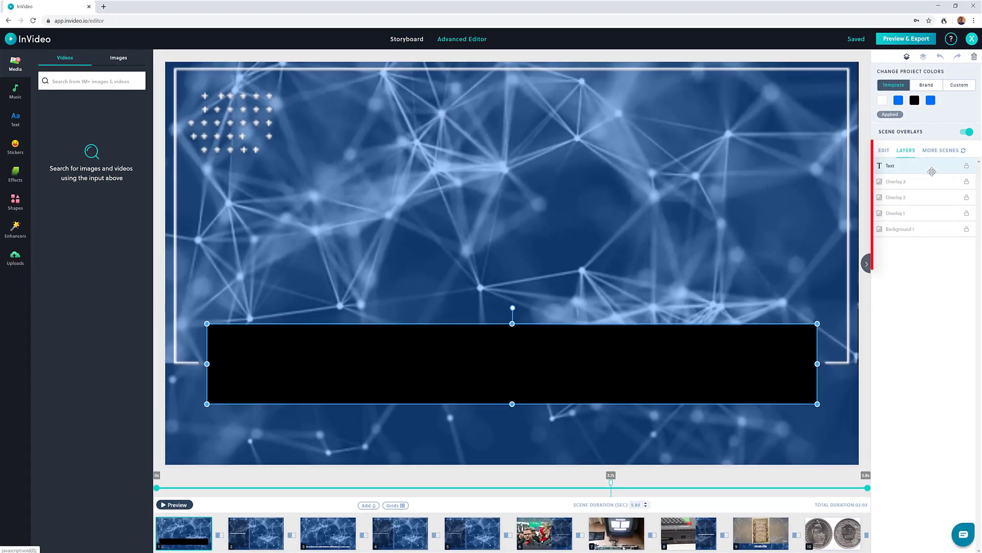
{"action": "mouse_move", "coordinate": [627, 352]}
{"action": "left_mouse_down"}
{"action": "mouse_move", "coordinate": [613, 118]}
{"action": "mouse_move", "coordinate": [629, 281]}
{"action": "mouse_move", "coordinate": [645, 114]}
{"action": "left_mouse_up"}
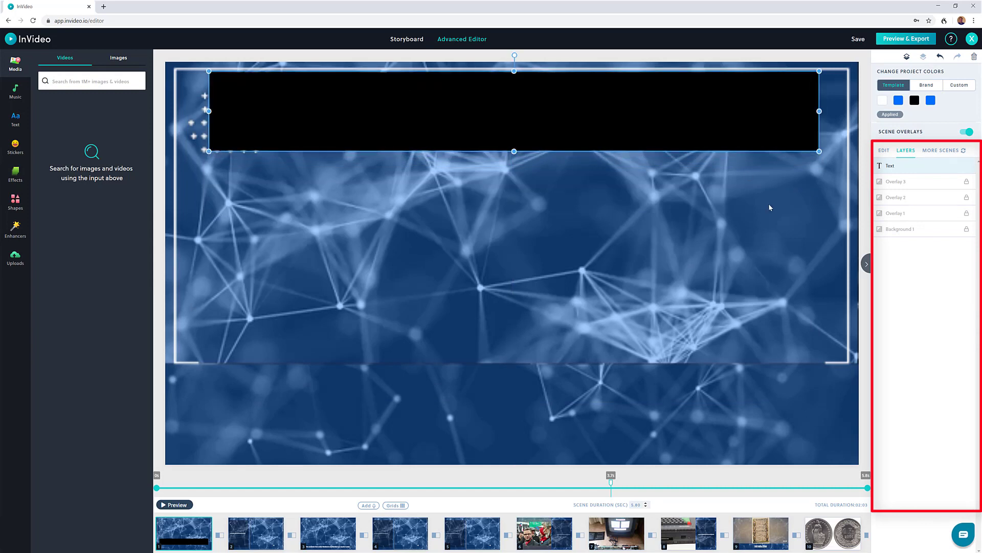
{"action": "left_click", "coordinate": [967, 170]}
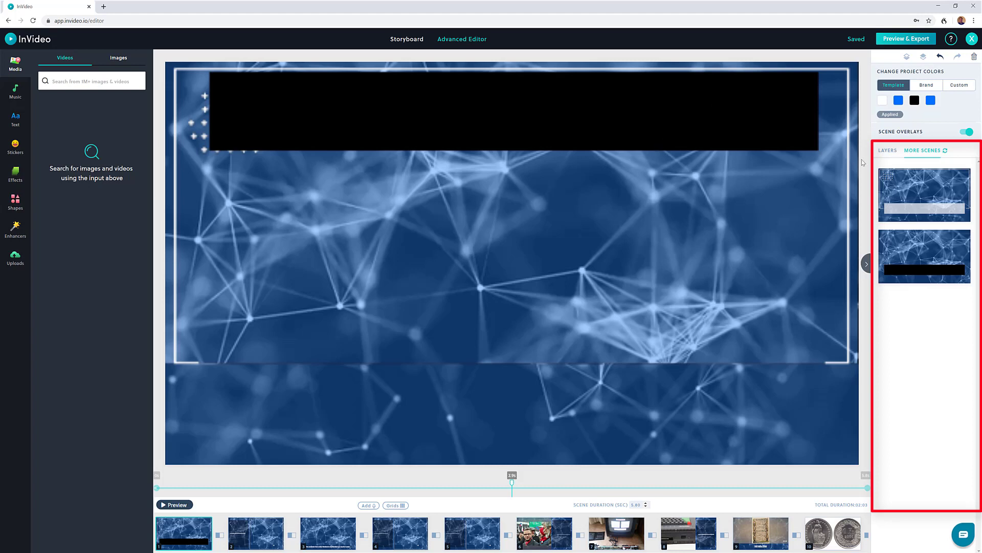
Unlock the Overlay 1 and Overlay 2 layers, try shifting them in the scene, and lock them again.
{"action": "left_click", "coordinate": [891, 150]}
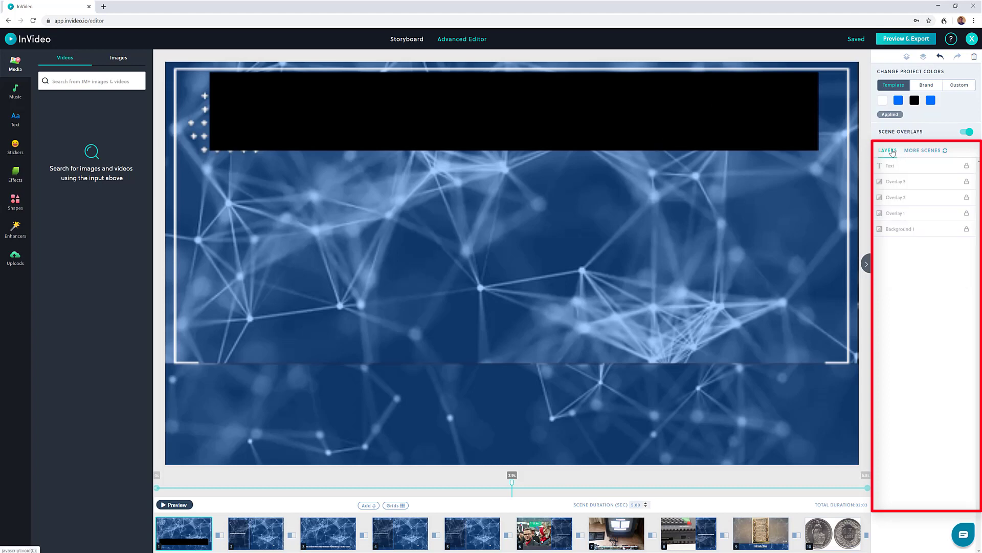
{"action": "left_click", "coordinate": [967, 218]}
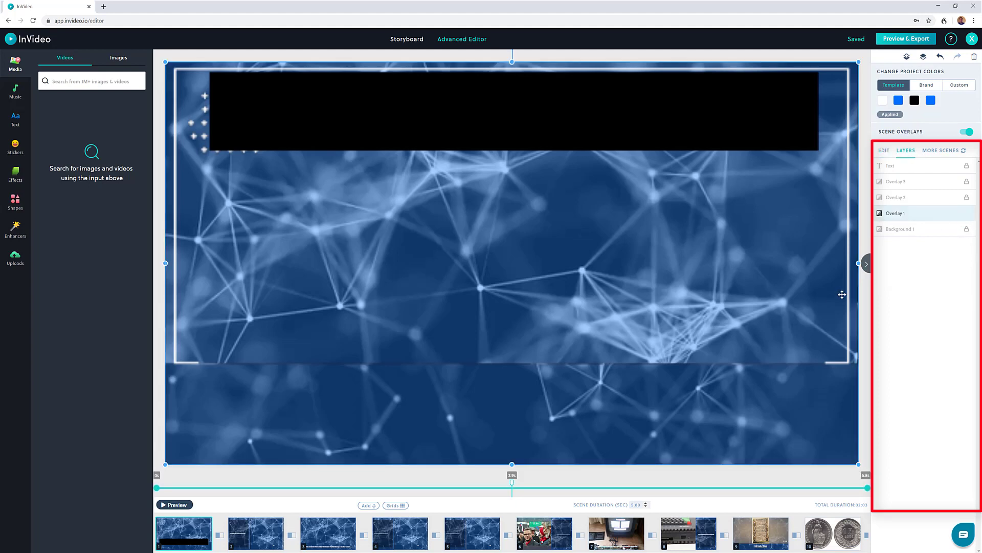
{"action": "mouse_move", "coordinate": [830, 302]}
{"action": "left_mouse_down"}
{"action": "mouse_move", "coordinate": [778, 351]}
{"action": "mouse_move", "coordinate": [831, 300]}
{"action": "left_mouse_up"}
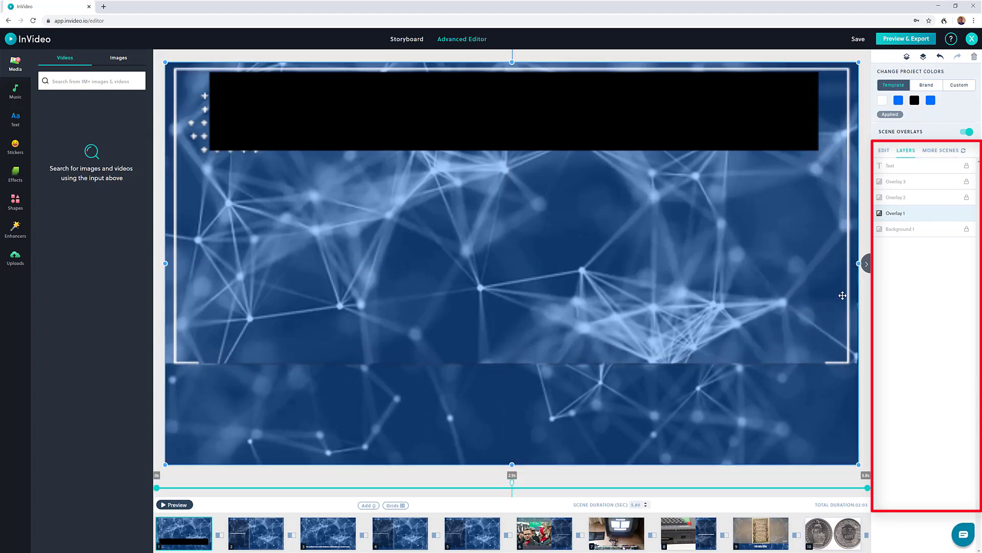
{"action": "left_click", "coordinate": [966, 201]}
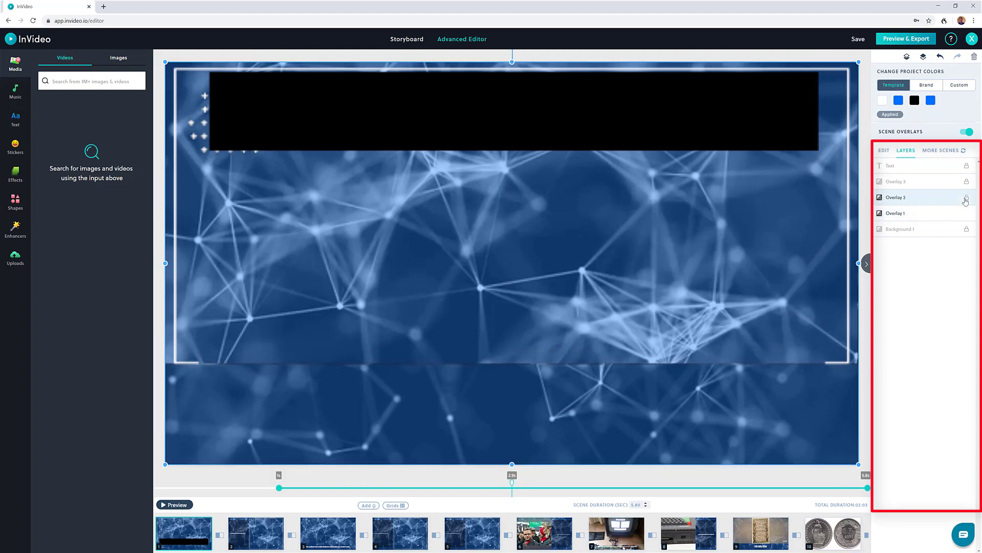
{"action": "mouse_move", "coordinate": [615, 335]}
{"action": "left_mouse_down"}
{"action": "mouse_move", "coordinate": [588, 316]}
{"action": "mouse_move", "coordinate": [619, 328]}
{"action": "left_mouse_up"}
{"action": "left_click", "coordinate": [967, 198]}
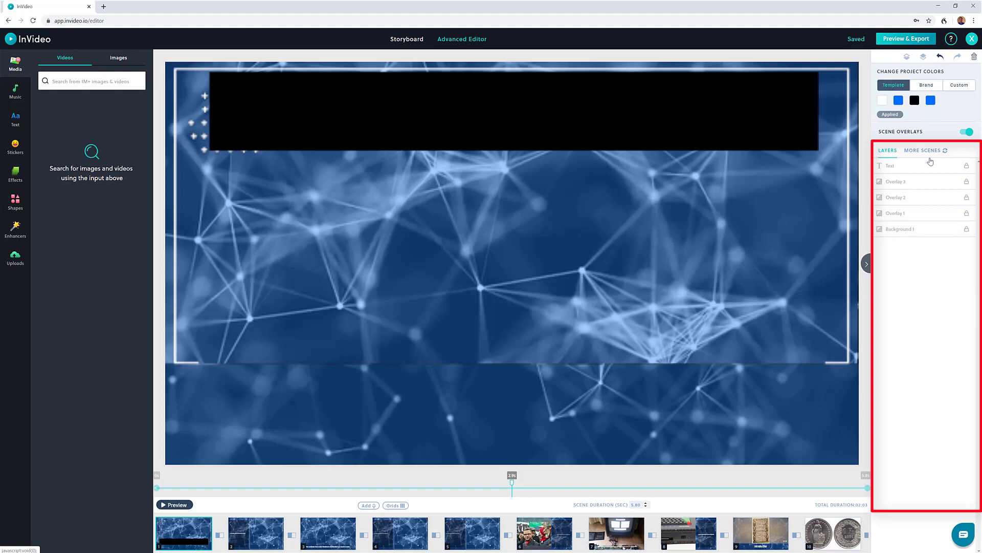
Unlock the Text layer and enter "3D Effects" as its text.
{"action": "left_click", "coordinate": [963, 167]}
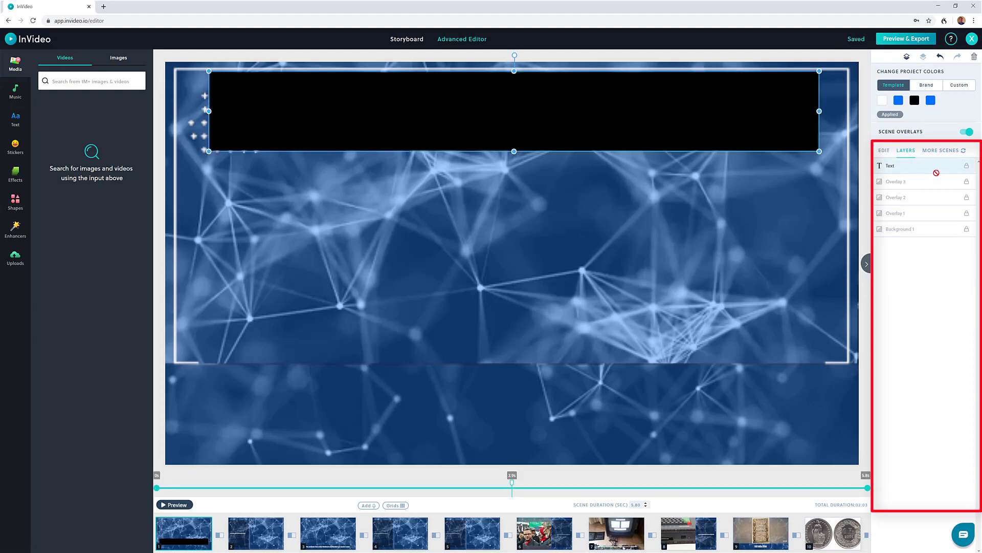
{"action": "left_click", "coordinate": [885, 152]}
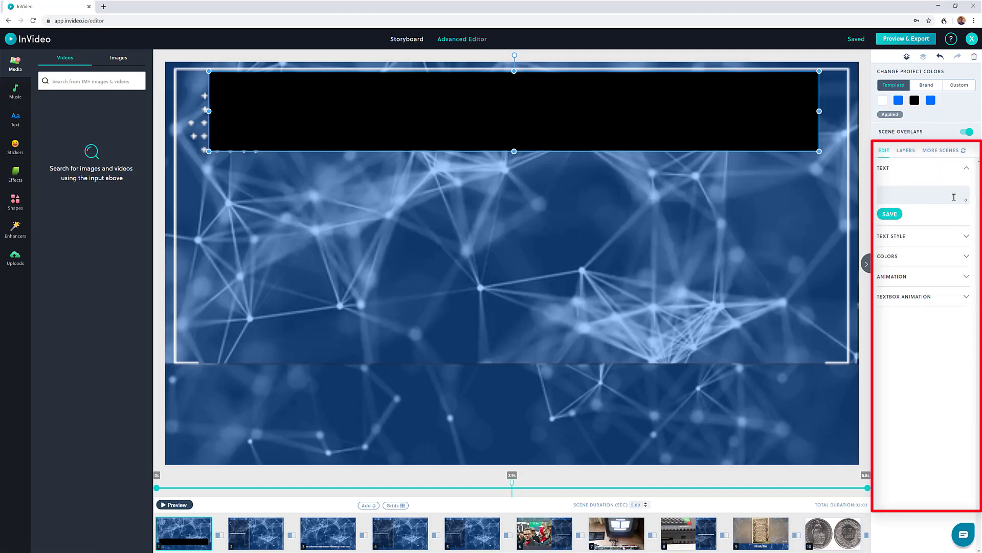
{"action": "key", "text": "Caps_Lock"}
{"action": "left_click", "coordinate": [954, 197]}
{"action": "type", "text": "3D"}
{"action": "key", "text": "Caps_Lock"}
{"action": "type", "text": "Effects"}
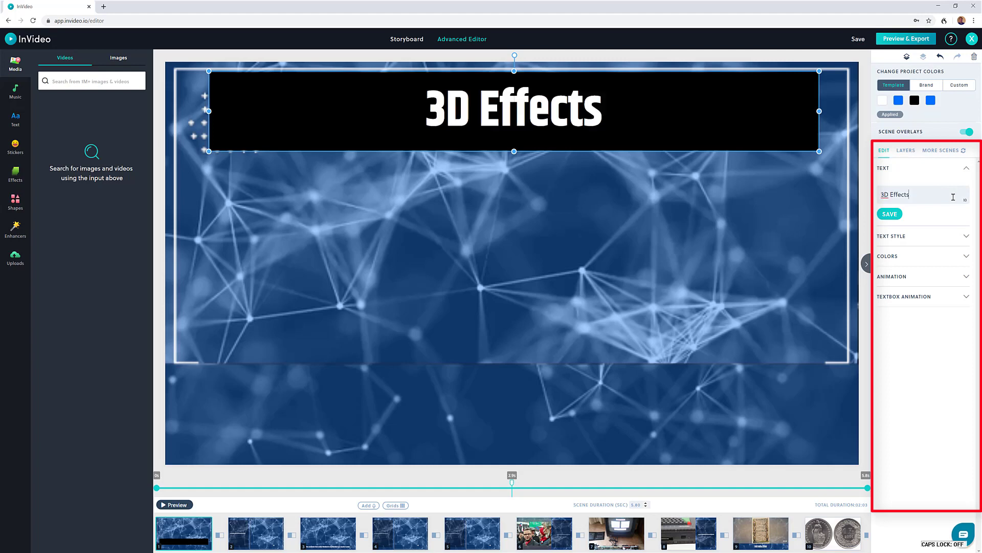
Set the opacity of the title's black background box to 0%.
{"action": "left_click", "coordinate": [913, 258]}
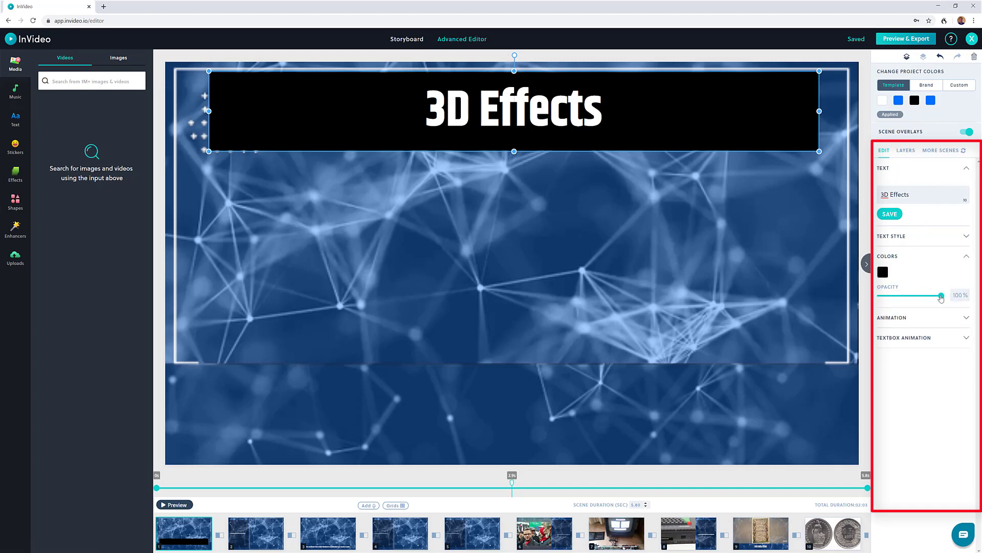
{"action": "left_click_drag", "start_coordinate": [937, 297], "coordinate": [865, 299]}
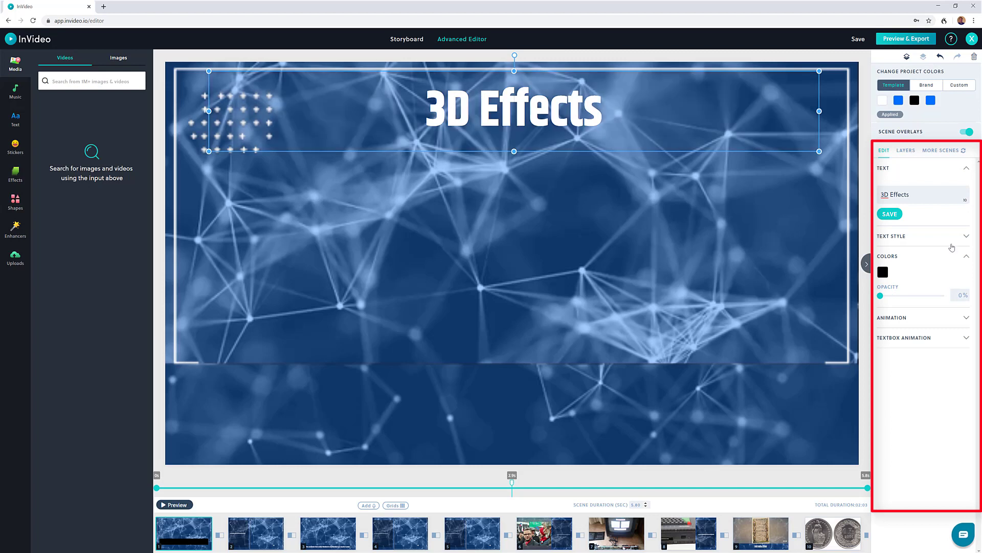
Try left and right alignment on the title, return it to center, and apply bold and underline styling.
{"action": "left_click", "coordinate": [965, 236]}
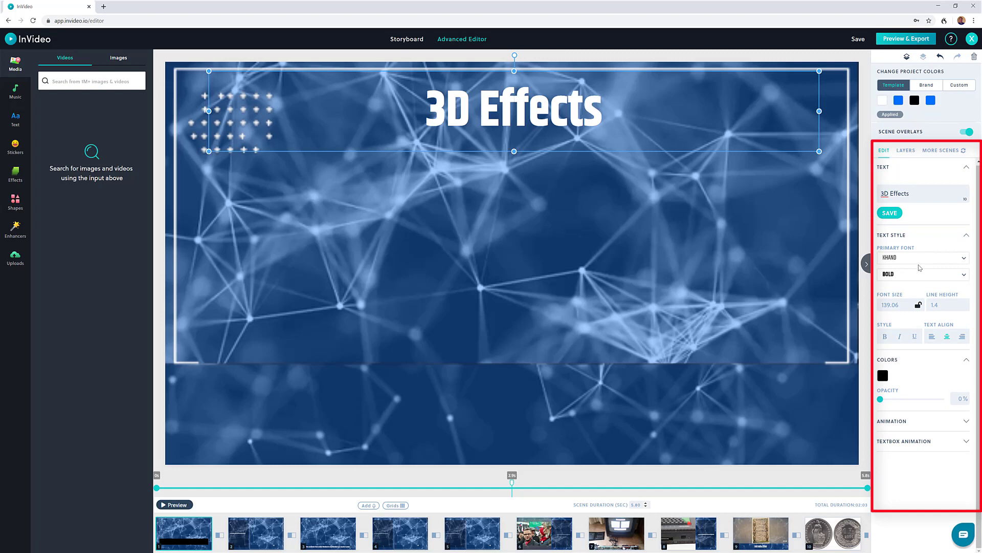
{"action": "left_click", "coordinate": [931, 338]}
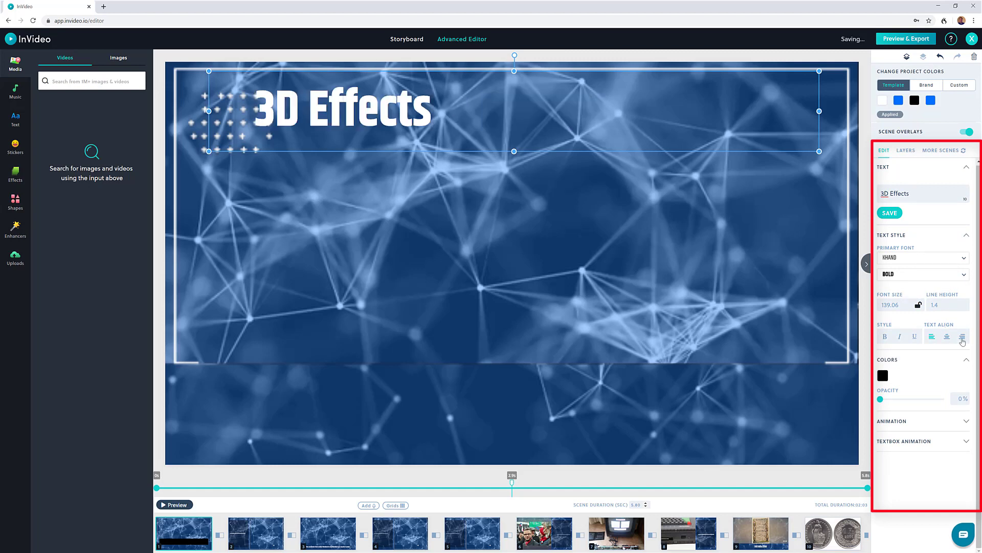
{"action": "left_click", "coordinate": [962, 338]}
{"action": "left_click", "coordinate": [947, 337]}
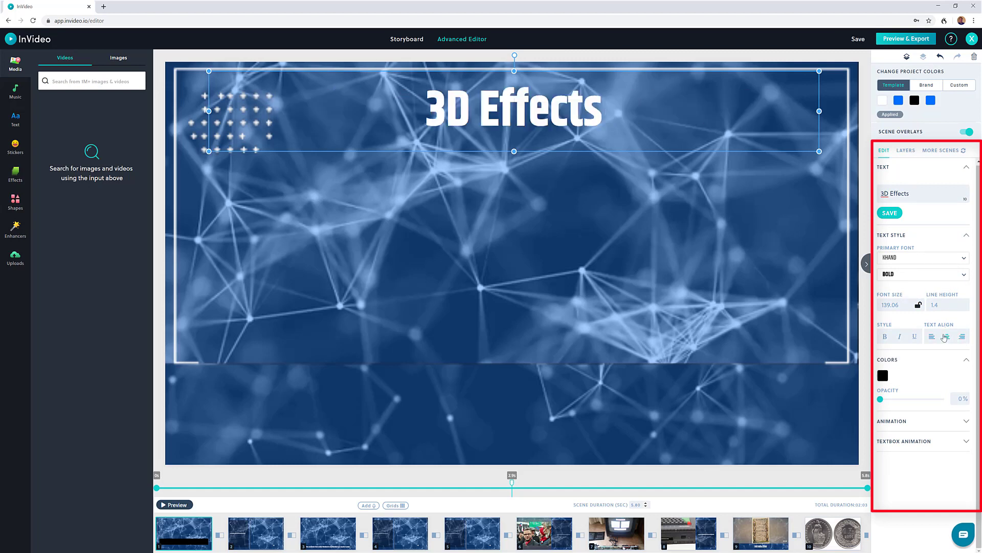
{"action": "left_click", "coordinate": [885, 337]}
{"action": "left_click", "coordinate": [914, 337]}
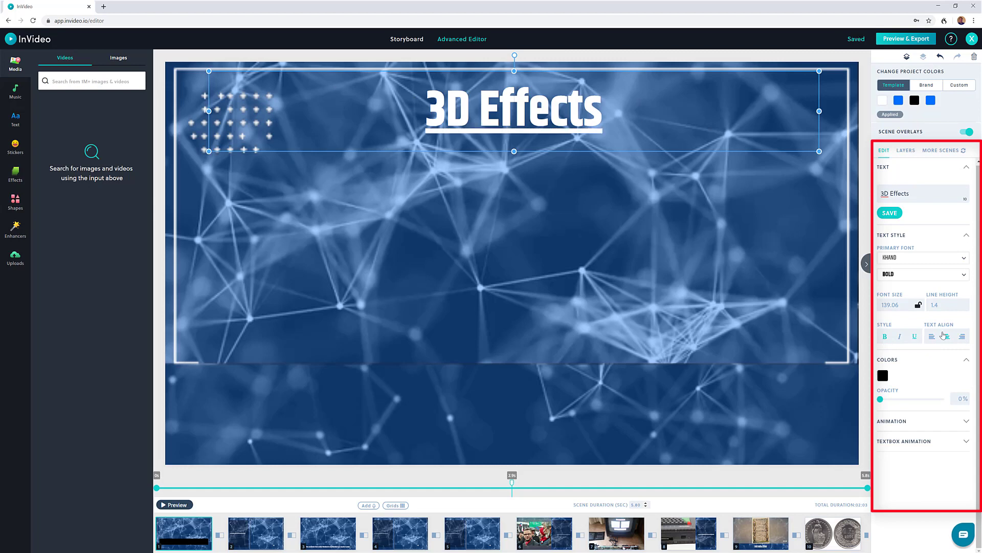
Keep the title's In animation applied by Line and set its duration to 2.0 s.
{"action": "left_click", "coordinate": [965, 423]}
{"action": "scroll", "coordinate": [955, 413], "scroll_direction": "down", "scroll_amount": 2}
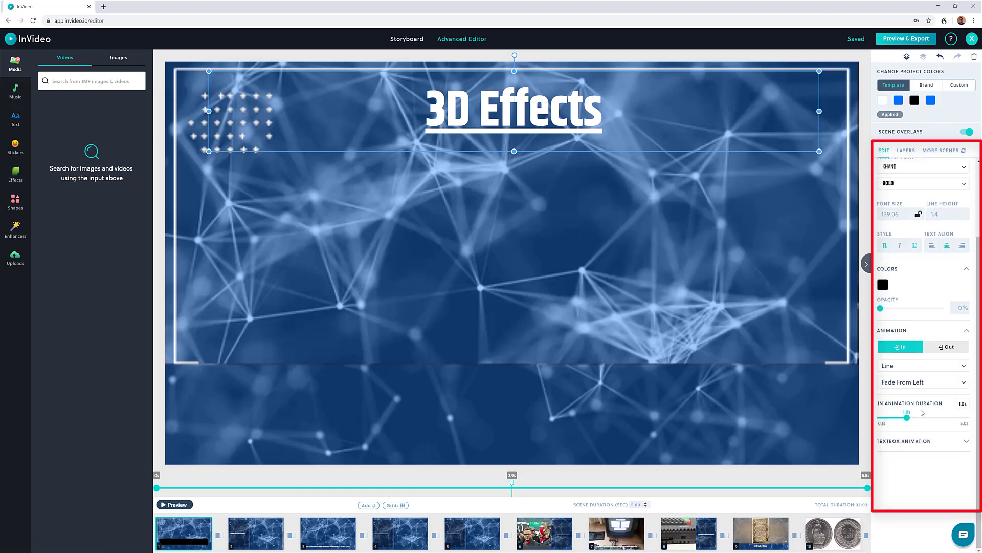
{"action": "left_click", "coordinate": [911, 367]}
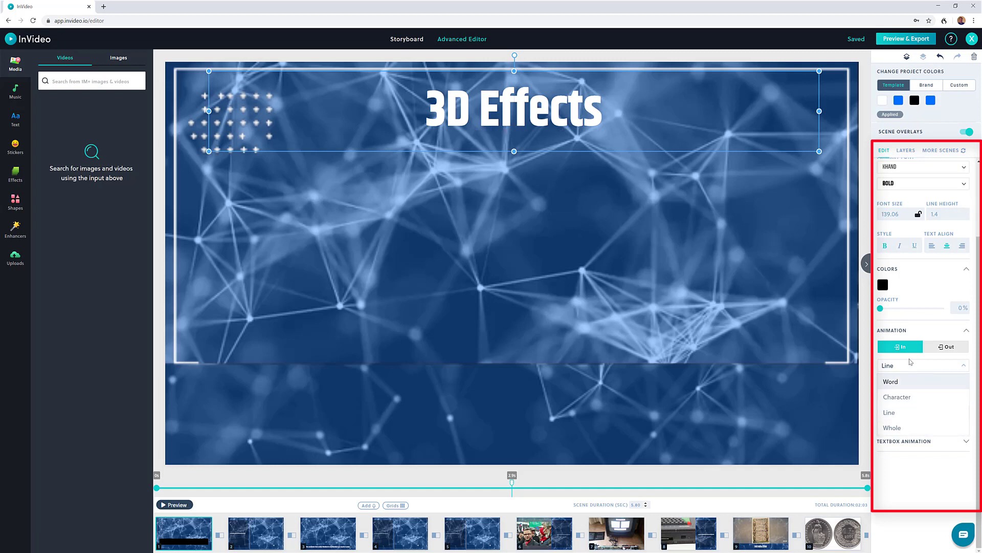
{"action": "left_click", "coordinate": [922, 413]}
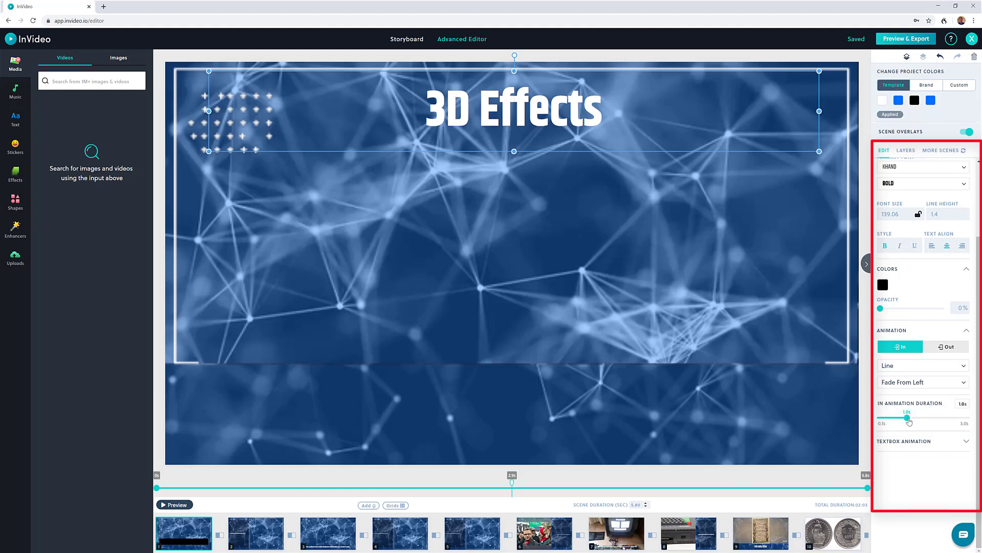
{"action": "left_click_drag", "start_coordinate": [910, 421], "coordinate": [936, 420]}
Look through the Out animation choices for the title, including the Fade, Slide and Zoom groups.
{"action": "left_click", "coordinate": [949, 350]}
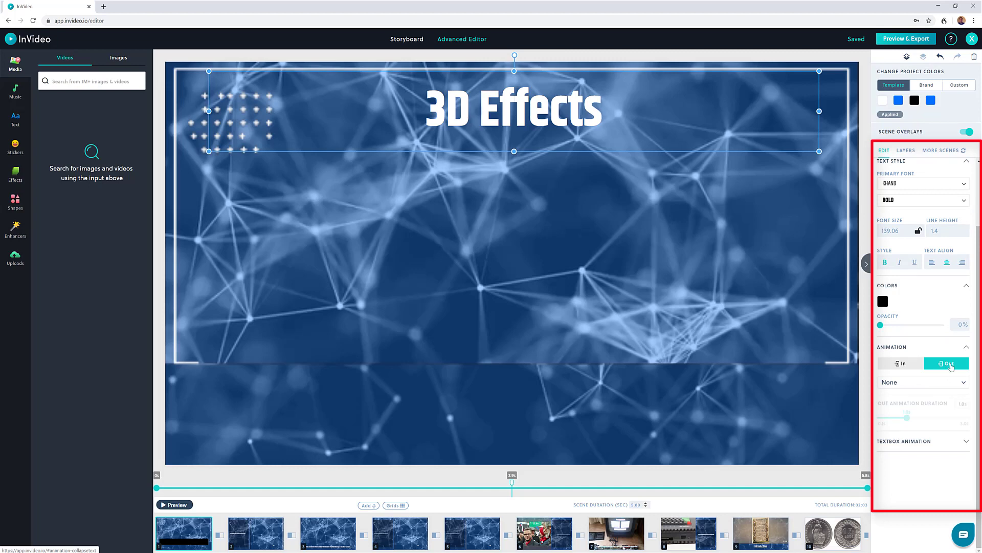
{"action": "left_click", "coordinate": [950, 385]}
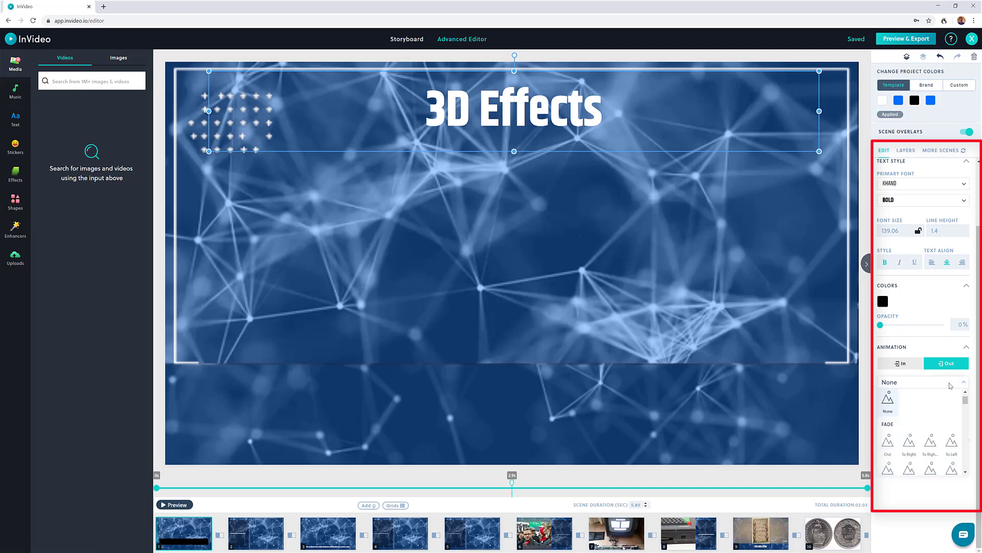
{"action": "left_click_drag", "start_coordinate": [966, 401], "coordinate": [966, 416]}
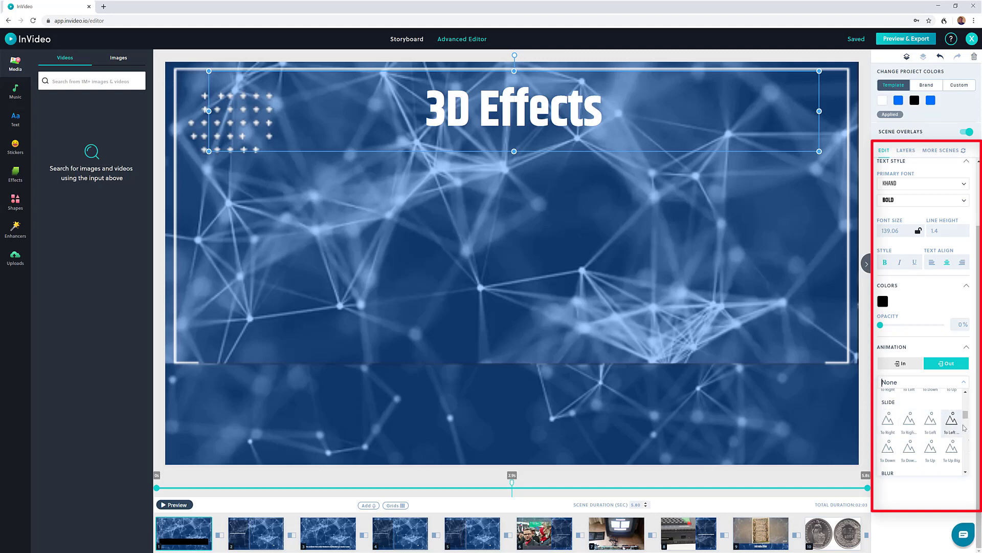
{"action": "mouse_move", "coordinate": [968, 416]}
{"action": "left_mouse_down"}
{"action": "mouse_move", "coordinate": [971, 432]}
{"action": "mouse_move", "coordinate": [967, 425]}
{"action": "left_mouse_up"}
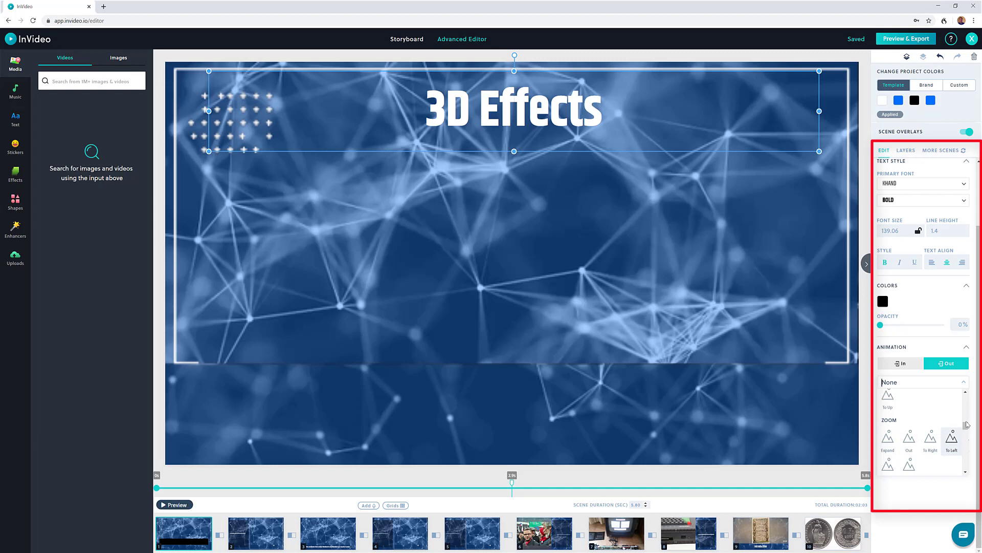
Return to the title's In animation, show the Textbox Animation settings, and preview the scene.
{"action": "left_click", "coordinate": [902, 363]}
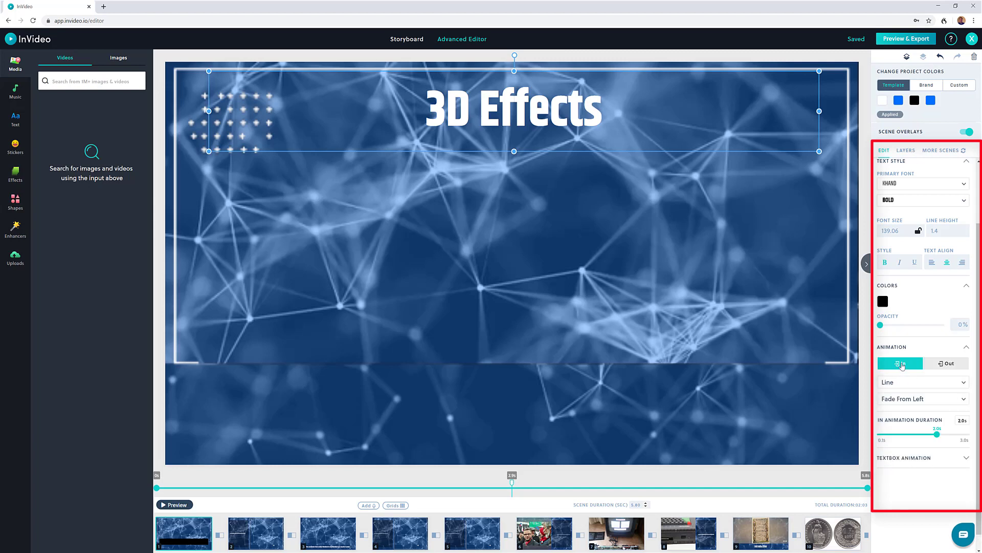
{"action": "left_click", "coordinate": [966, 458]}
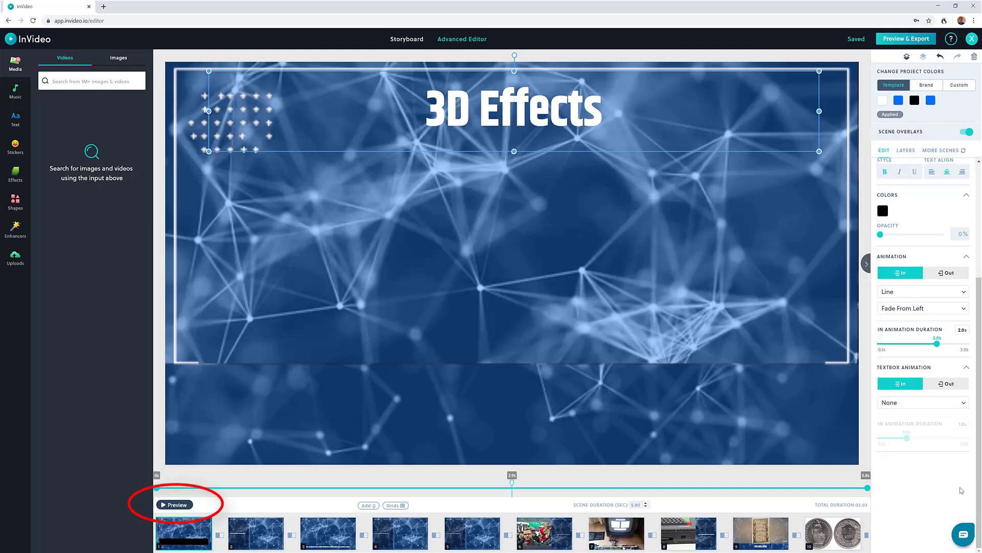
{"action": "left_click", "coordinate": [167, 505]}
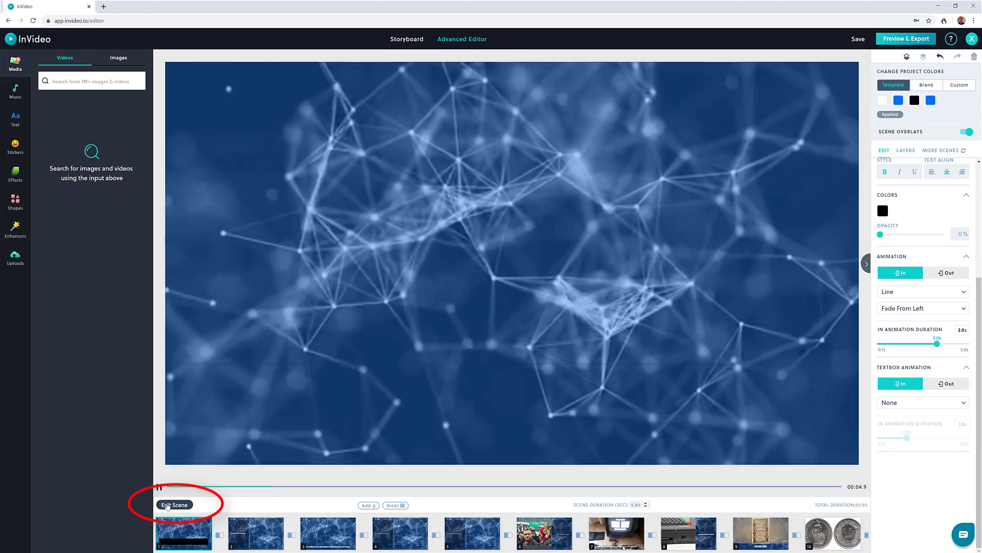
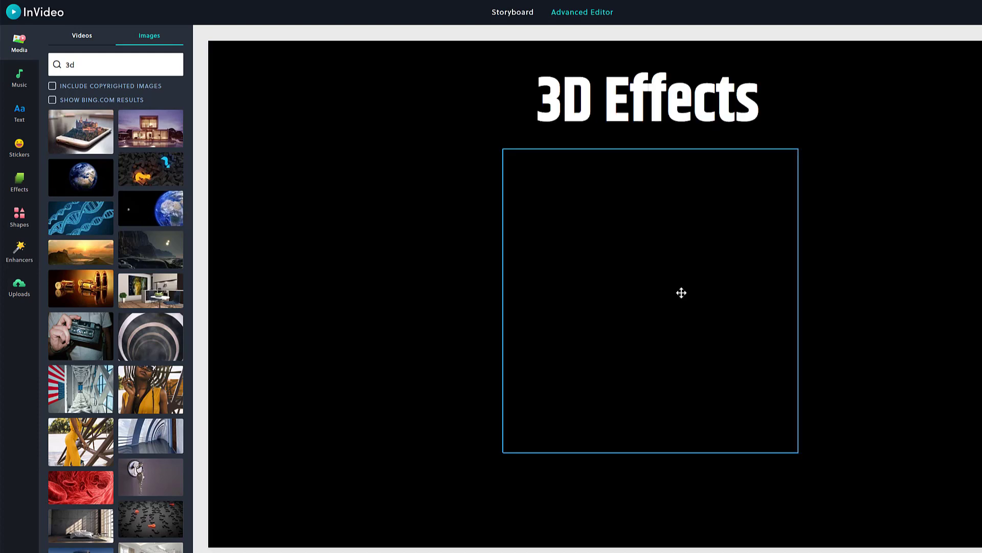
Shrink the circular masked Earth image and place it in the scene's upper left corner beside the title.
{"action": "left_click_drag", "start_coordinate": [695, 325], "coordinate": [453, 317]}
{"action": "left_click_drag", "start_coordinate": [545, 437], "coordinate": [382, 290]}
{"action": "left_click_drag", "start_coordinate": [353, 235], "coordinate": [329, 152]}
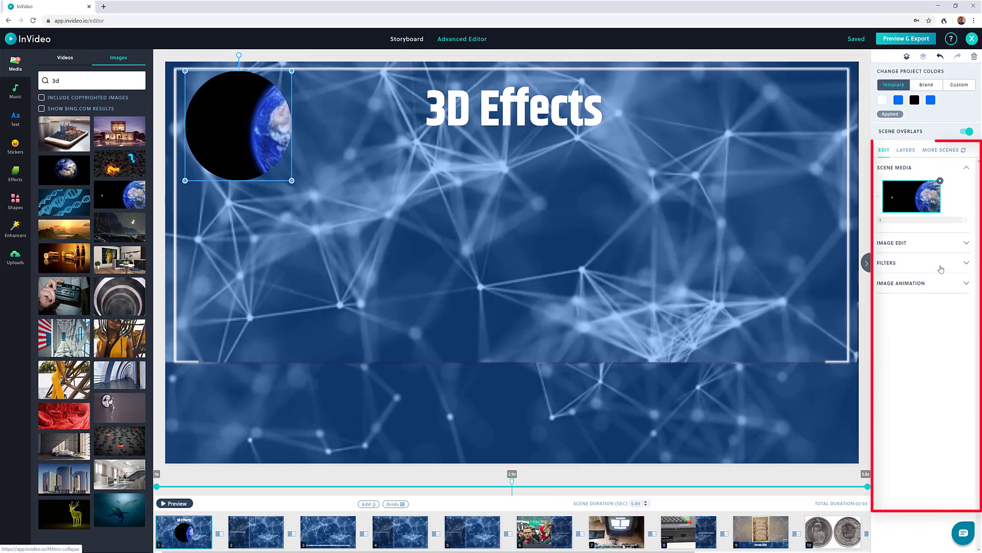
Apply a slight blur and the Ginza filter to the circular Earth image.
{"action": "left_click", "coordinate": [966, 245]}
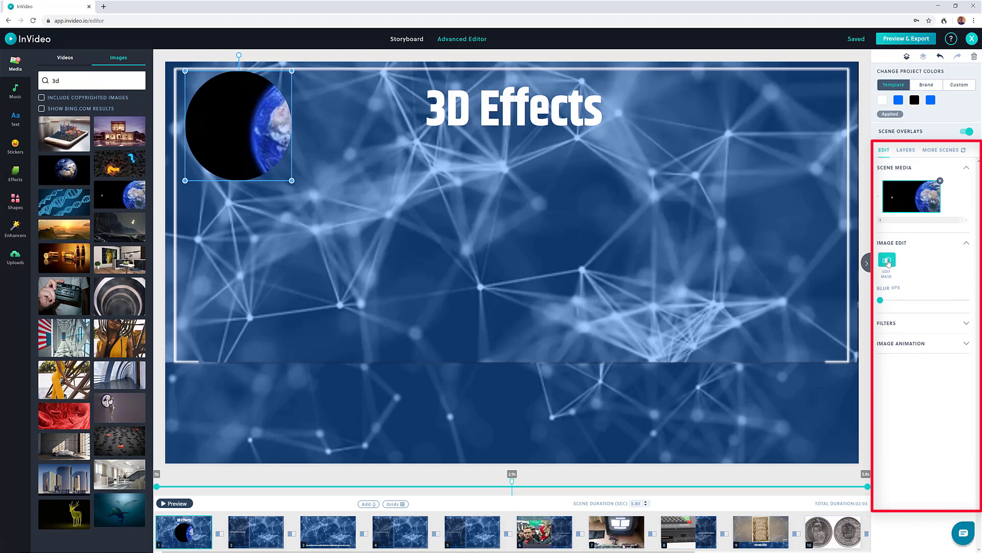
{"action": "mouse_move", "coordinate": [881, 301]}
{"action": "left_mouse_down"}
{"action": "mouse_move", "coordinate": [916, 303]}
{"action": "mouse_move", "coordinate": [898, 305]}
{"action": "left_mouse_up"}
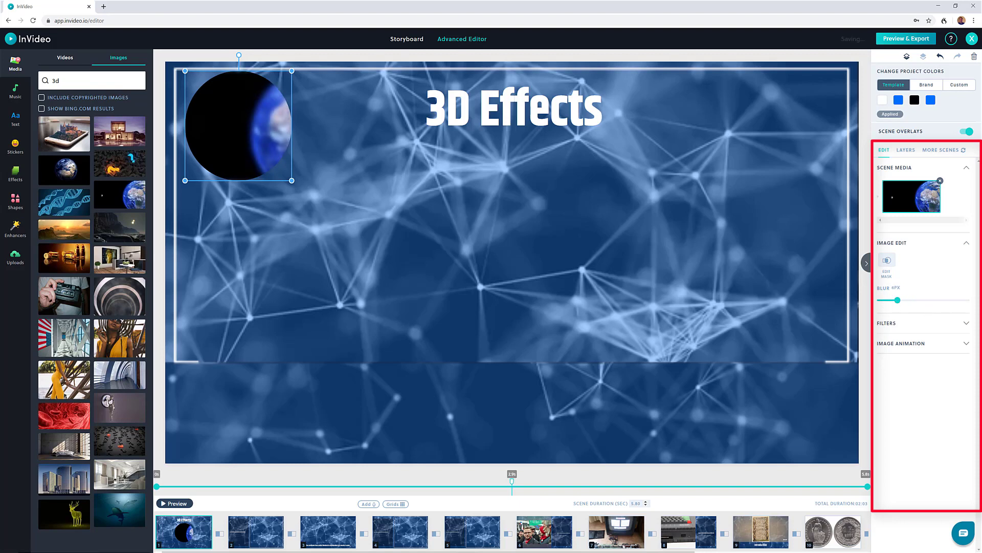
{"action": "left_click", "coordinate": [966, 324]}
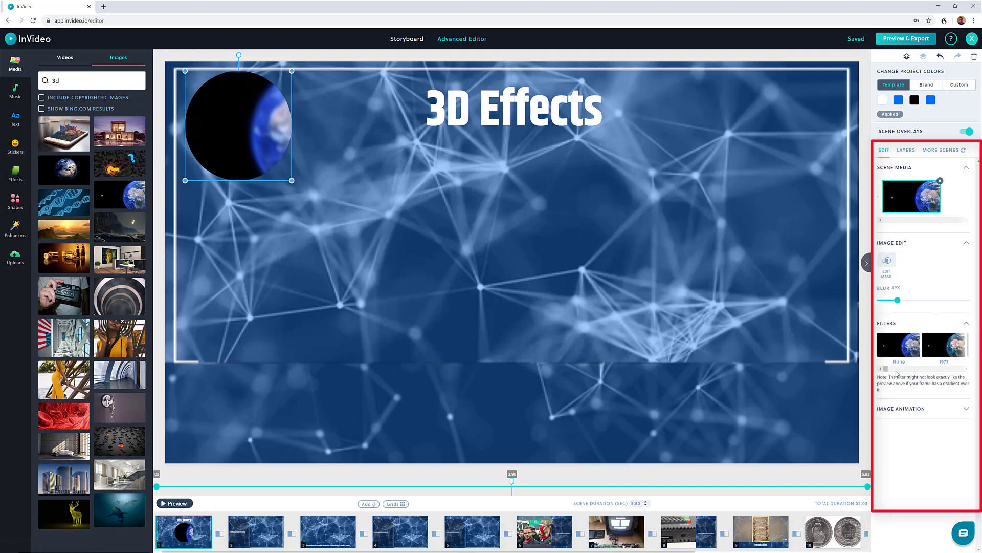
{"action": "left_click_drag", "start_coordinate": [886, 368], "coordinate": [909, 370]}
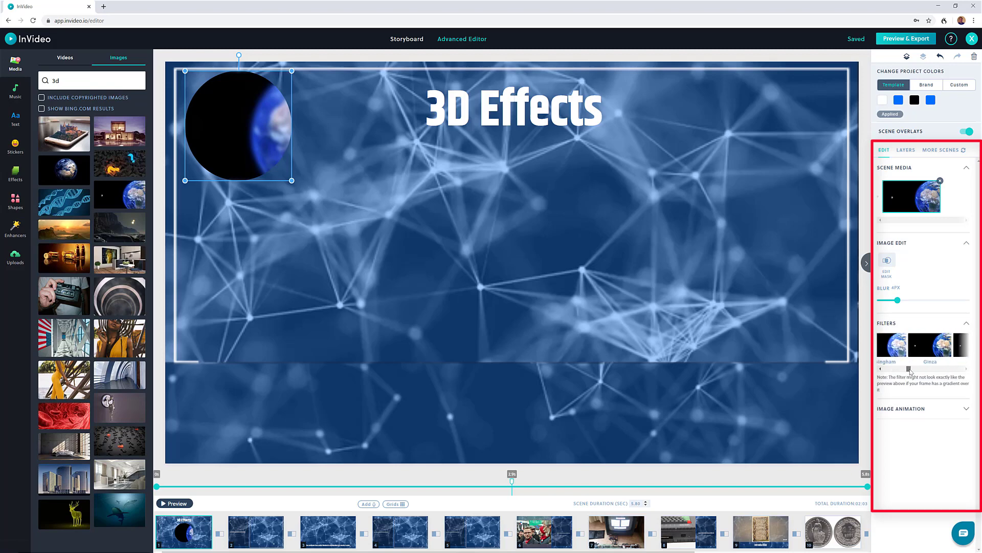
{"action": "left_click", "coordinate": [941, 350]}
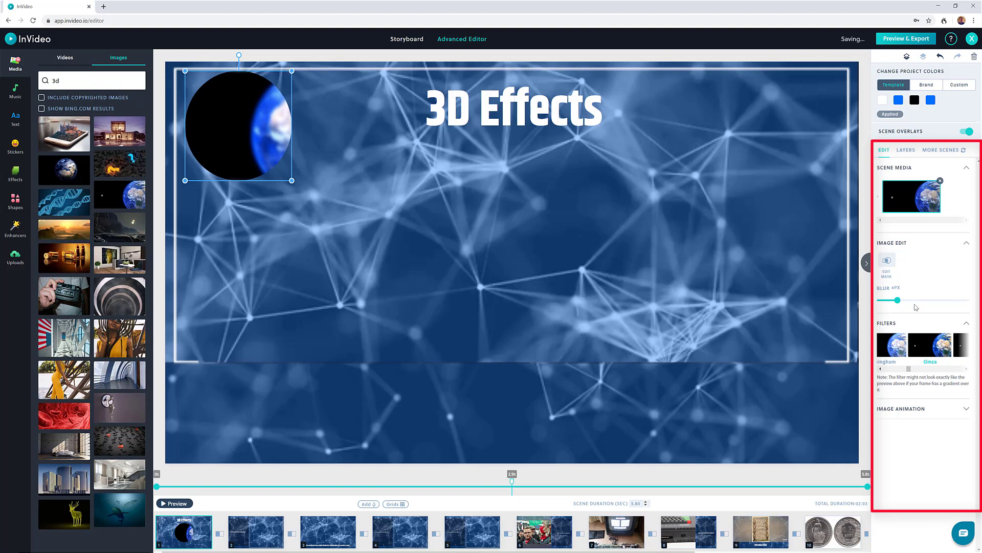
Reduce the circular Earth image's blur to 2 px, and give it a Blur From Right In animation with a longer duration.
{"action": "left_click_drag", "start_coordinate": [897, 301], "coordinate": [891, 303]}
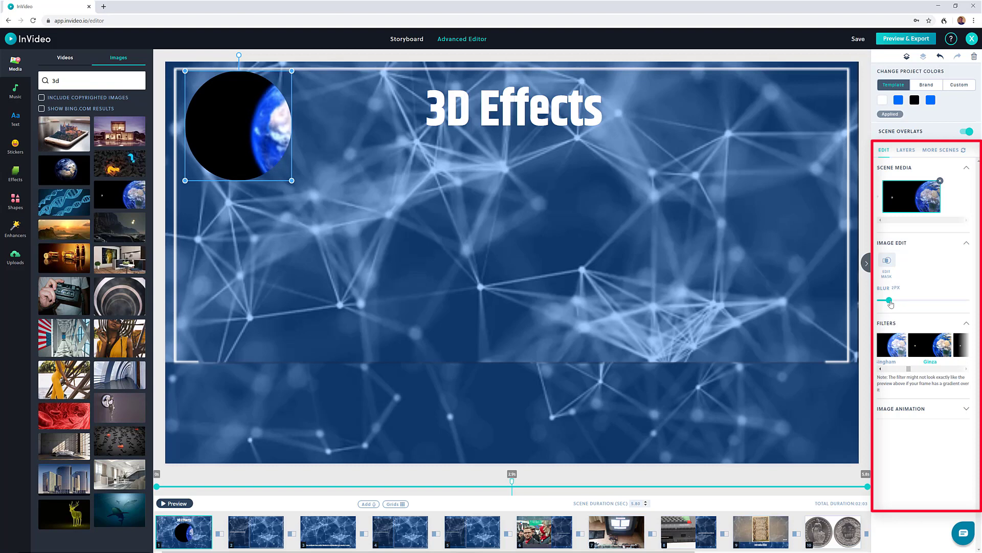
{"action": "left_click", "coordinate": [965, 410]}
{"action": "scroll", "coordinate": [965, 412], "scroll_direction": "down", "scroll_amount": 1}
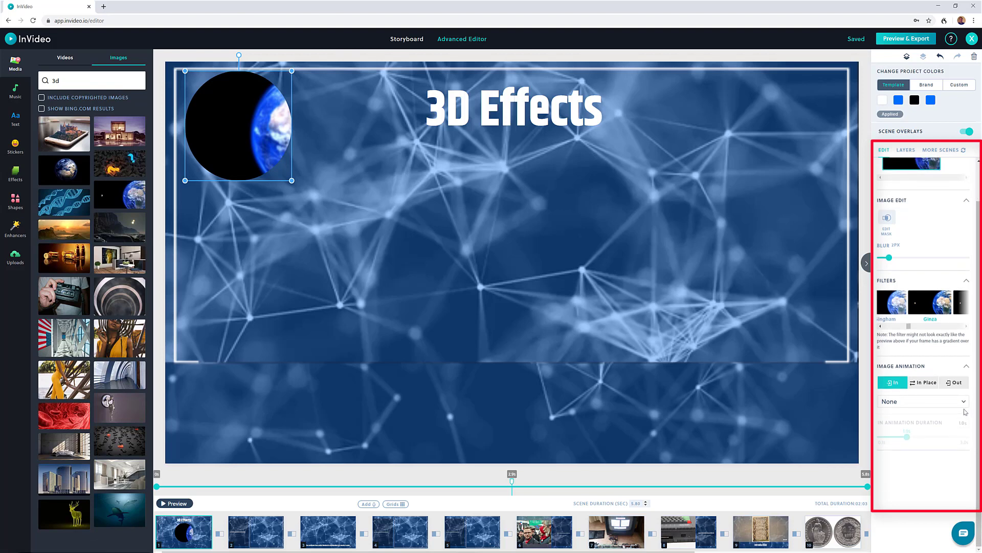
{"action": "left_click", "coordinate": [938, 407]}
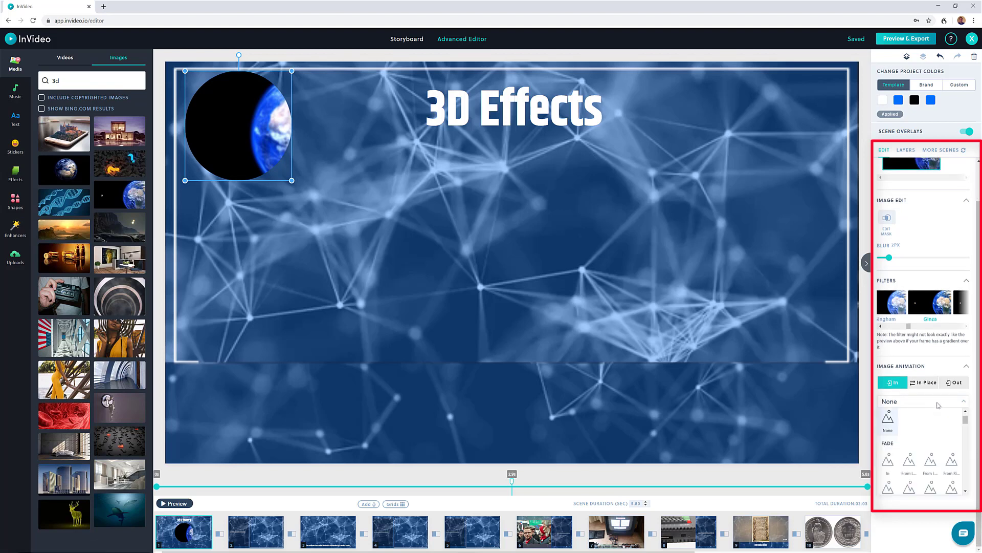
{"action": "left_click_drag", "start_coordinate": [966, 420], "coordinate": [966, 432]}
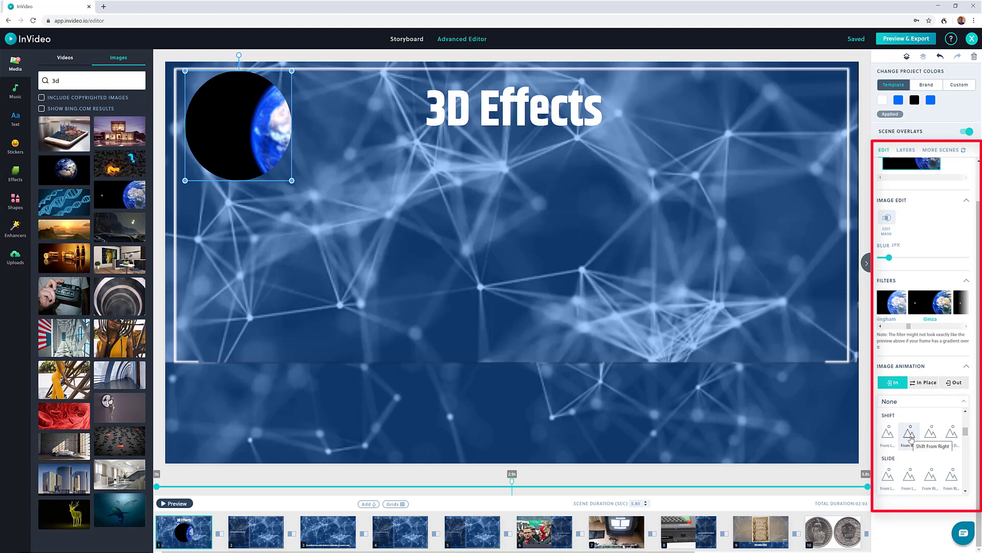
{"action": "left_click_drag", "start_coordinate": [965, 431], "coordinate": [967, 438]}
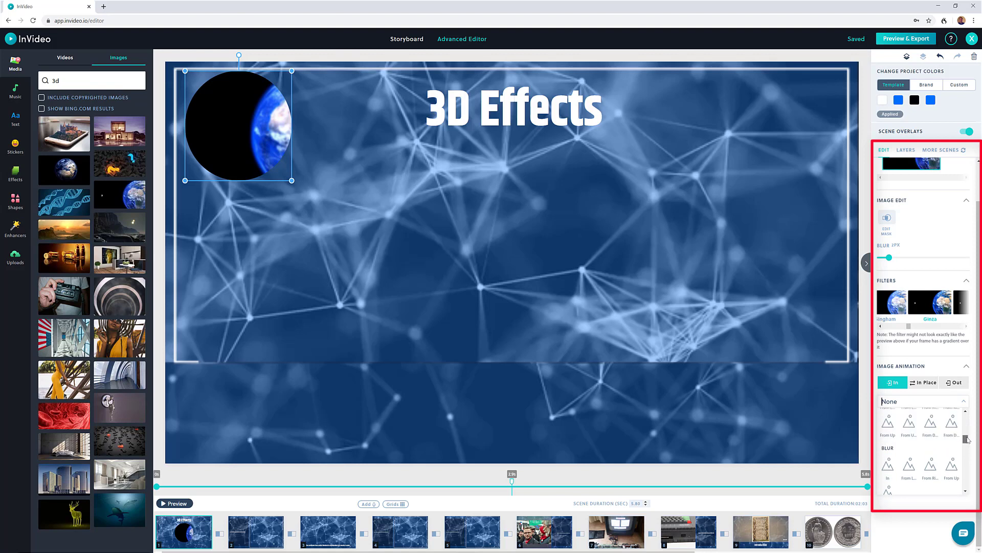
{"action": "left_click", "coordinate": [924, 467]}
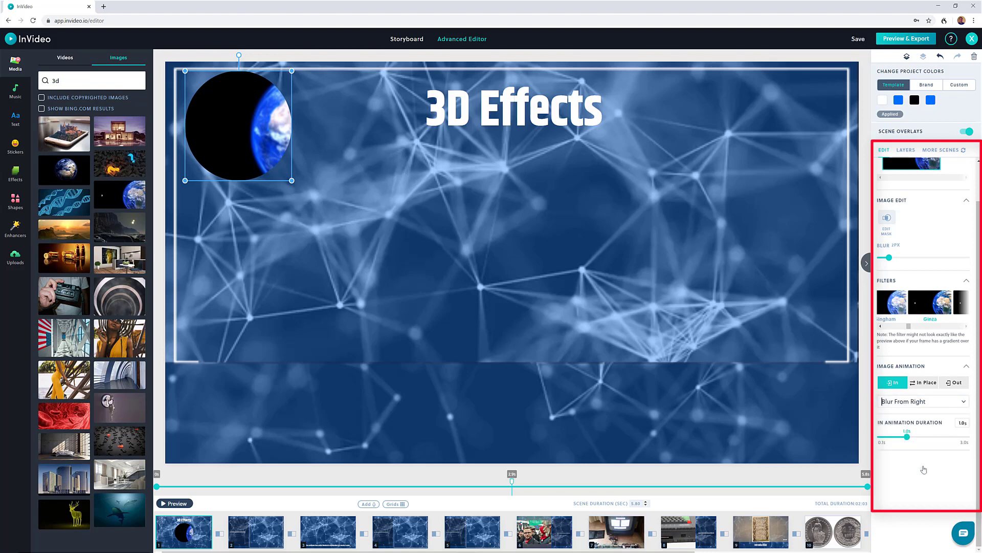
{"action": "left_click_drag", "start_coordinate": [909, 439], "coordinate": [933, 440]}
Look through the Earth image's In Place and Out animation settings, and preview the scene.
{"action": "left_click", "coordinate": [924, 383]}
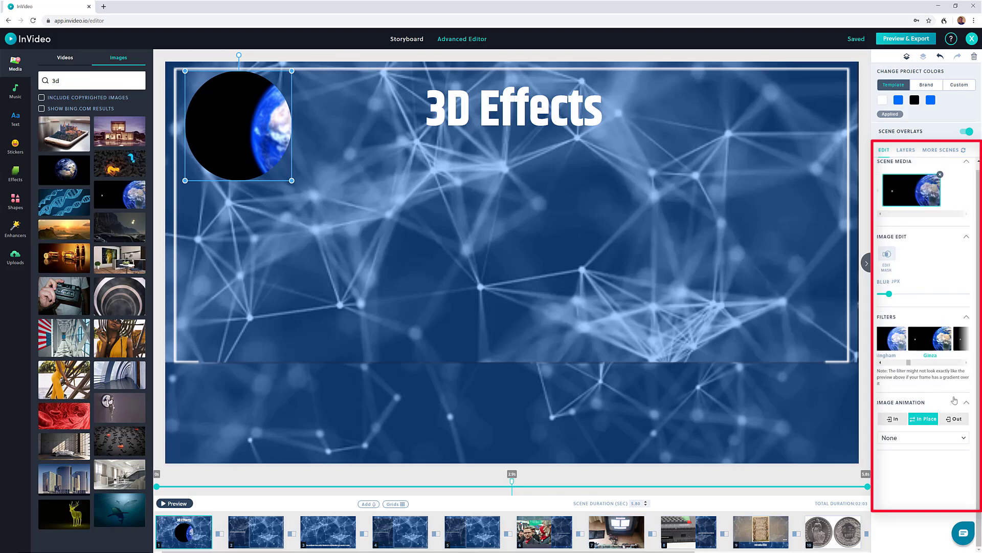
{"action": "left_click", "coordinate": [954, 418]}
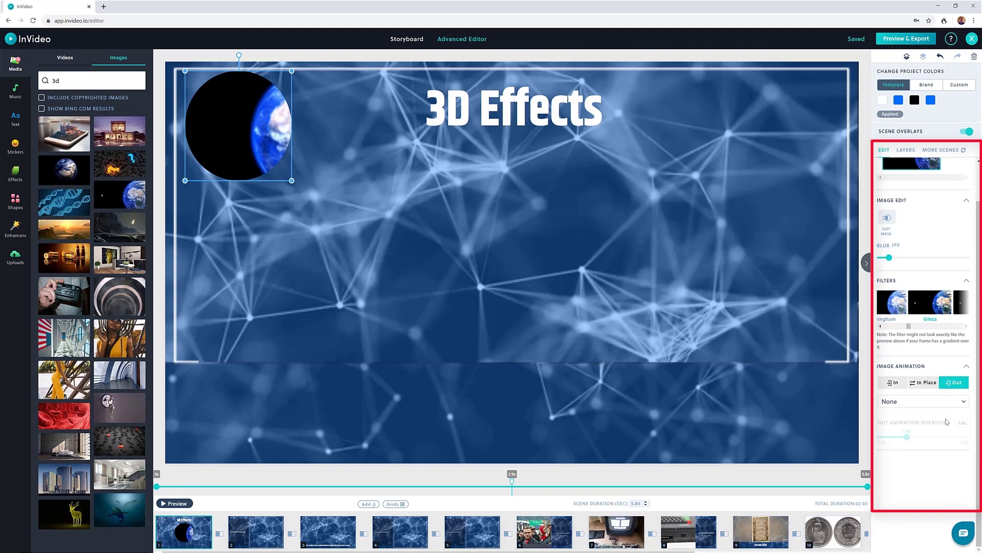
{"action": "left_click", "coordinate": [964, 400]}
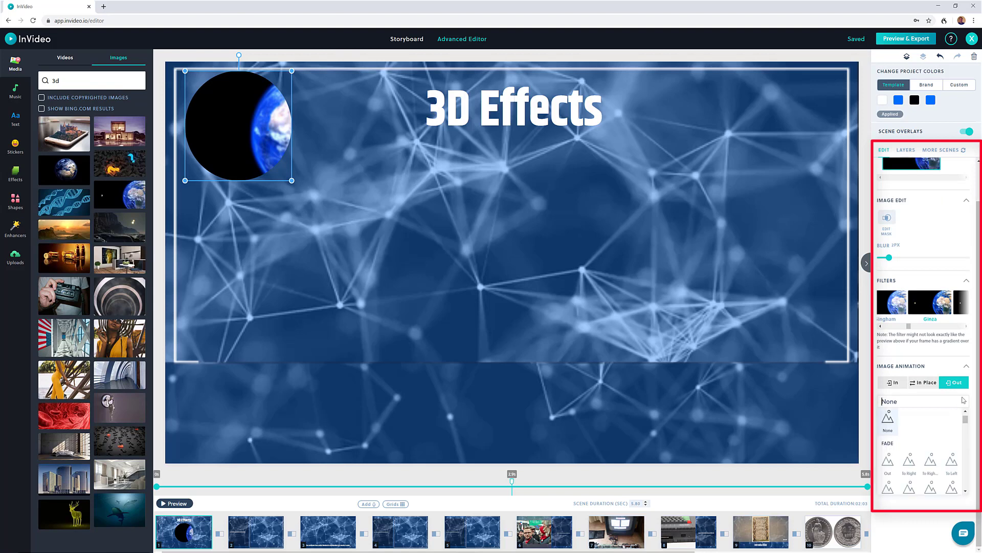
{"action": "left_click", "coordinate": [956, 366]}
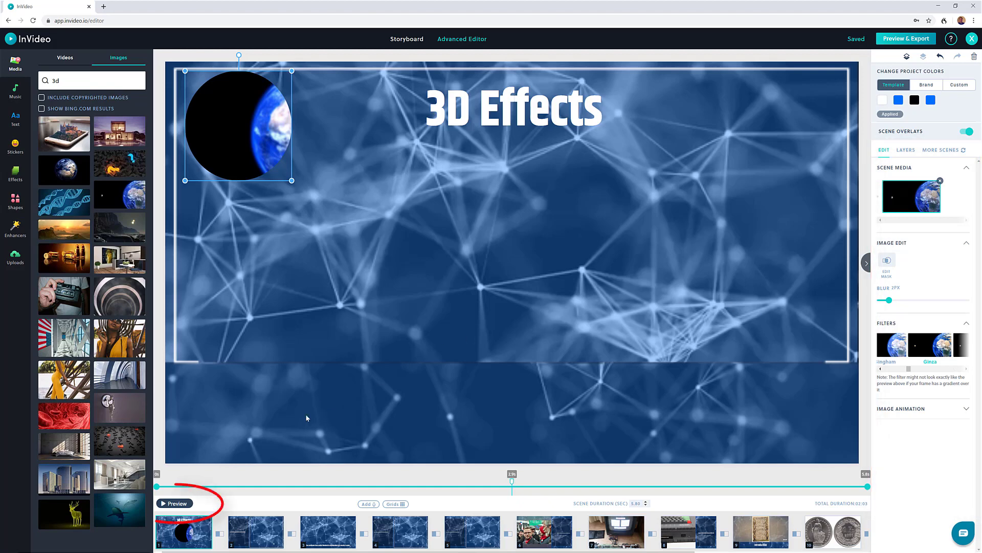
{"action": "left_click", "coordinate": [176, 504]}
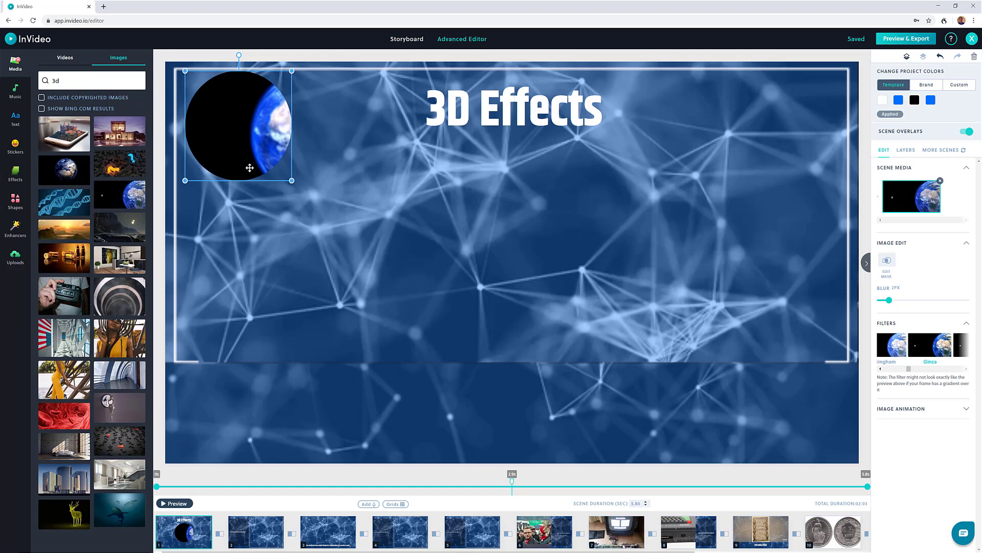
Delete the circular Earth image, and upload the lion photo IMG_0045.JPG to place it in the first scene.
{"action": "key", "text": "Delete"}
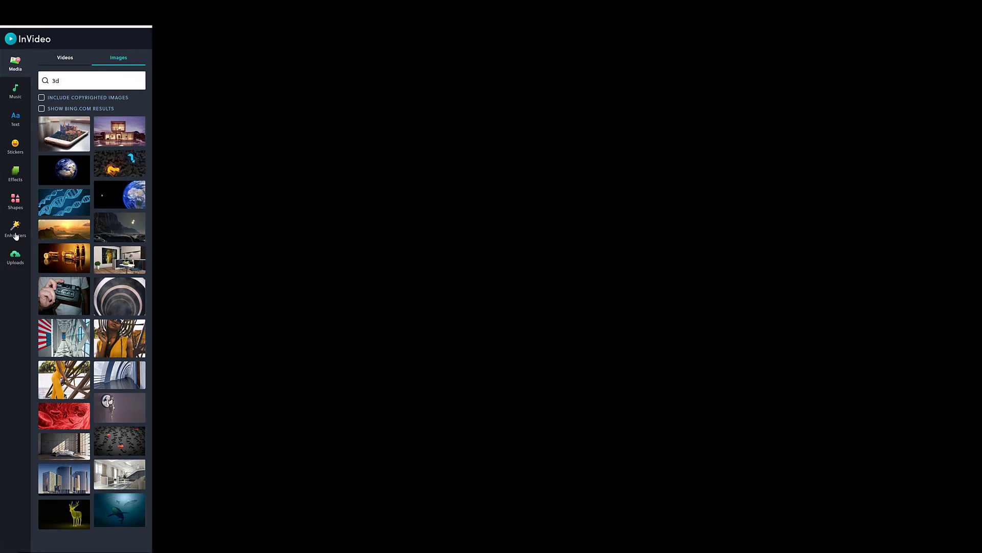
{"action": "left_click", "coordinate": [15, 257]}
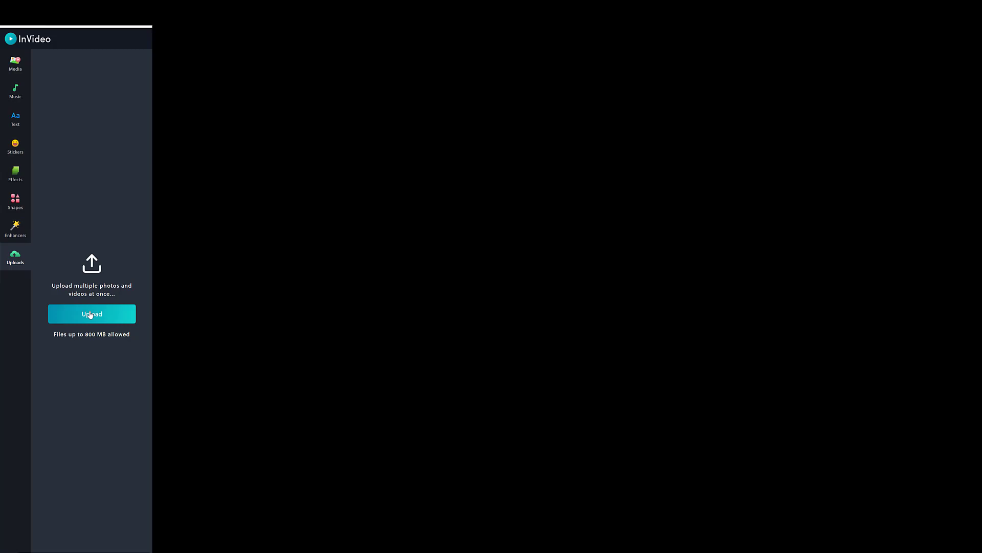
{"action": "left_click", "coordinate": [90, 314]}
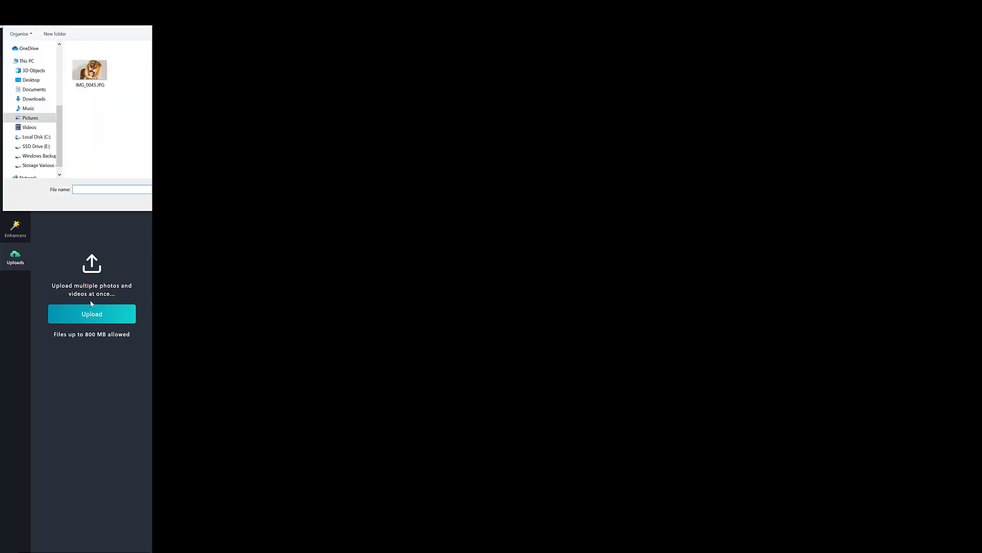
{"action": "double_click", "coordinate": [92, 74]}
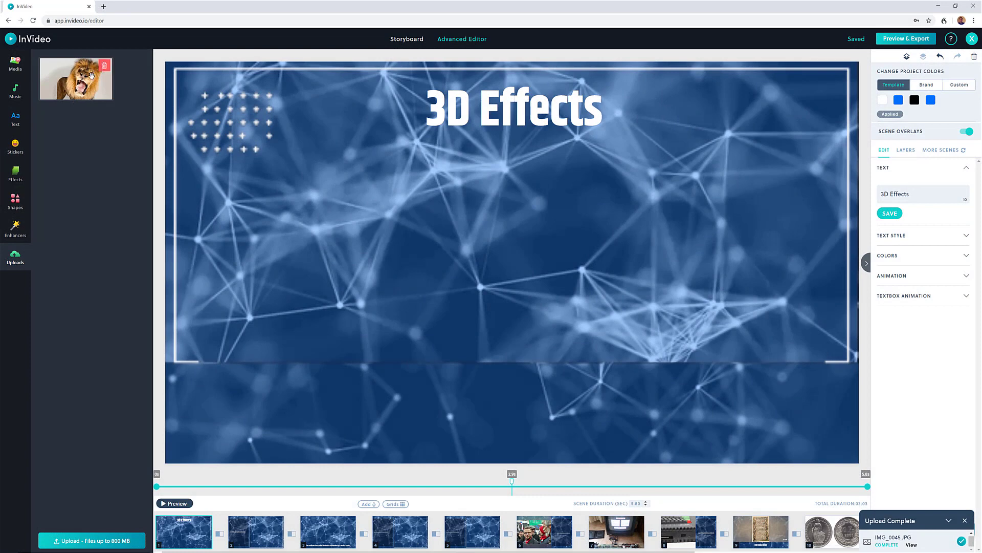
{"action": "left_click_drag", "start_coordinate": [70, 82], "coordinate": [518, 240]}
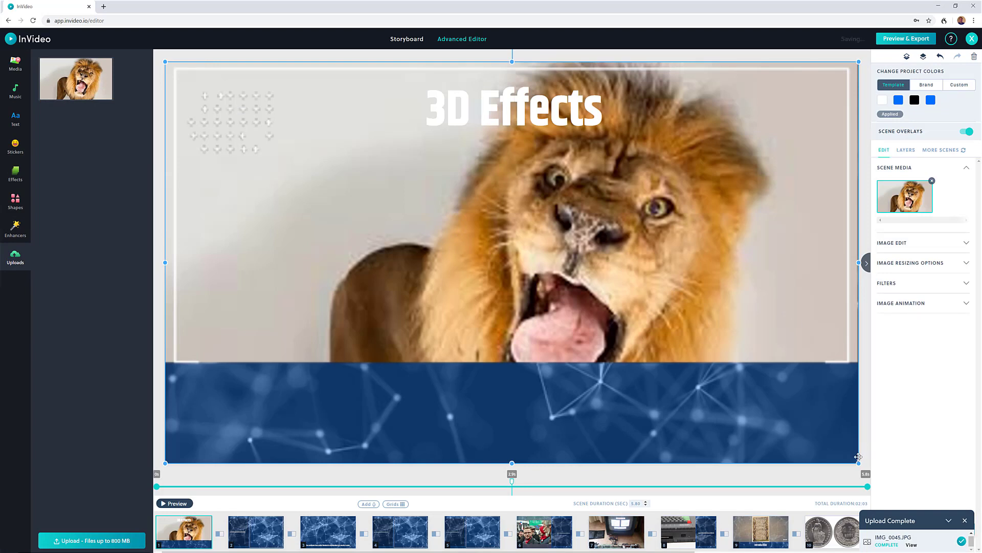
Shrink the lion photo to about half the scene's width and centre it below the 3D Effects title.
{"action": "left_click_drag", "start_coordinate": [859, 456], "coordinate": [688, 352]}
{"action": "left_click_drag", "start_coordinate": [616, 303], "coordinate": [707, 309]}
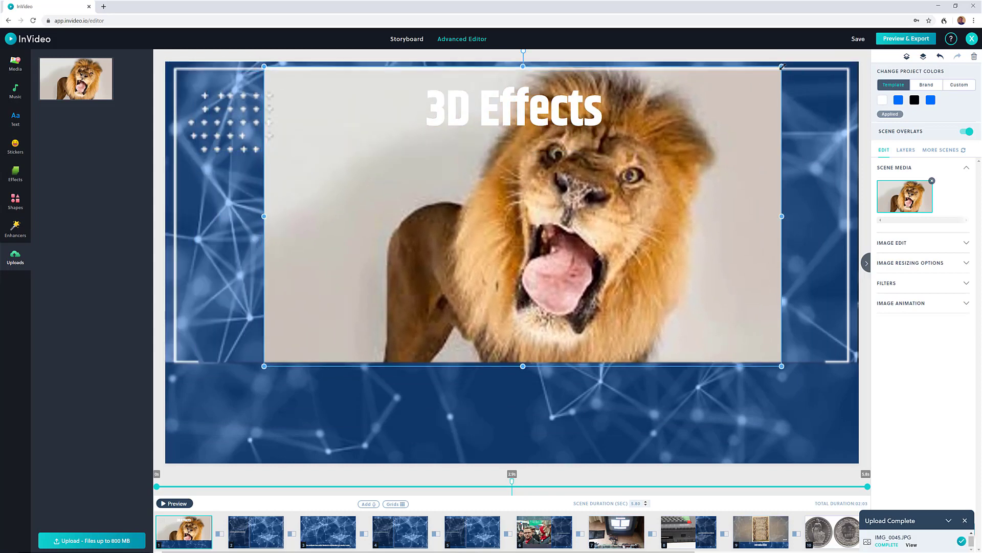
{"action": "left_click_drag", "start_coordinate": [782, 66], "coordinate": [637, 179]}
{"action": "left_click_drag", "start_coordinate": [531, 246], "coordinate": [566, 227]}
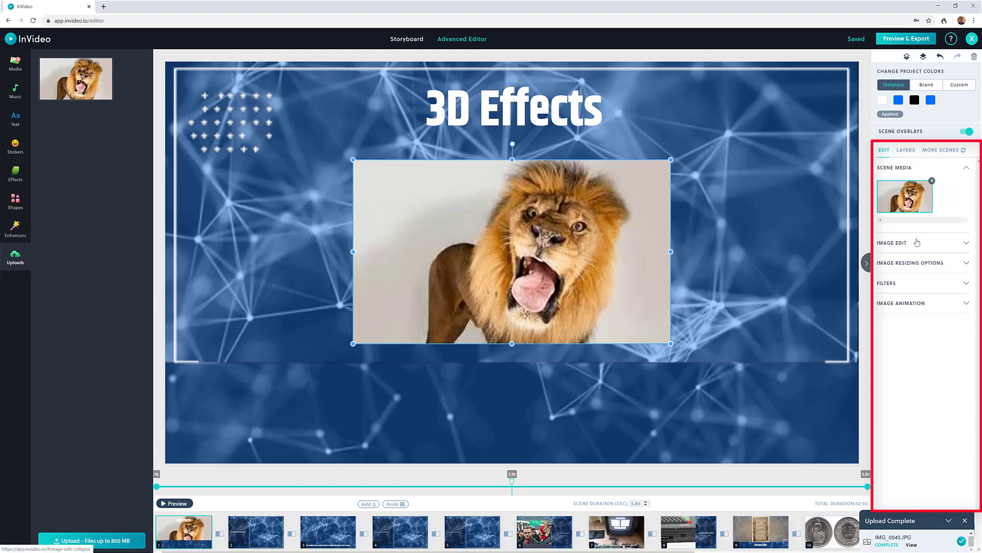
Crop the lion photo closer around the lion's head and open mouth, and apply the crop.
{"action": "left_click", "coordinate": [962, 245]}
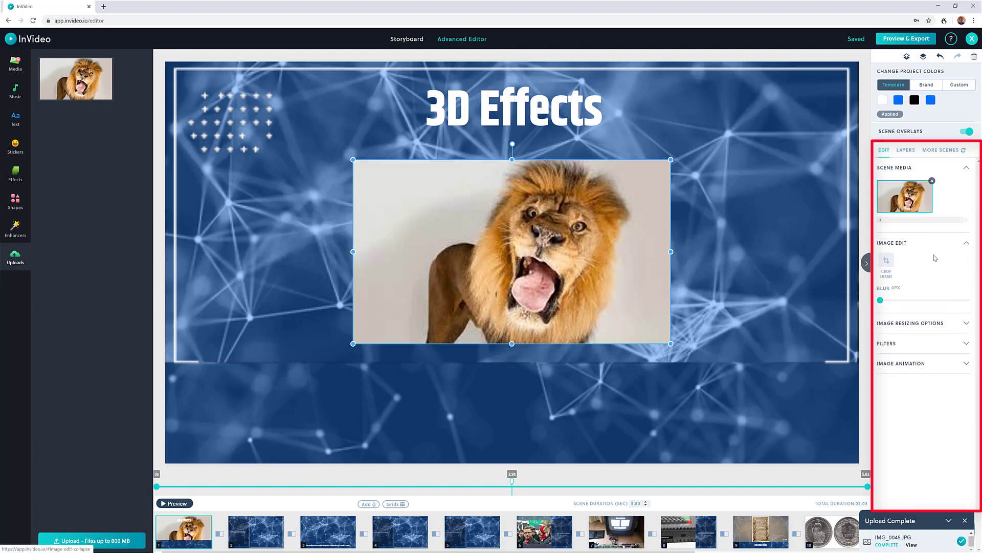
{"action": "left_click", "coordinate": [888, 262]}
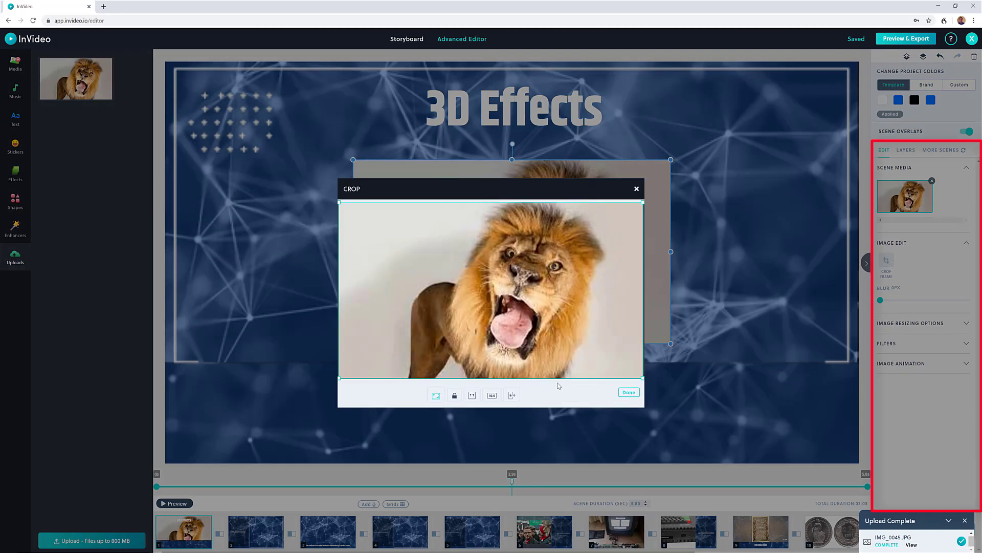
{"action": "left_click_drag", "start_coordinate": [633, 371], "coordinate": [593, 347]}
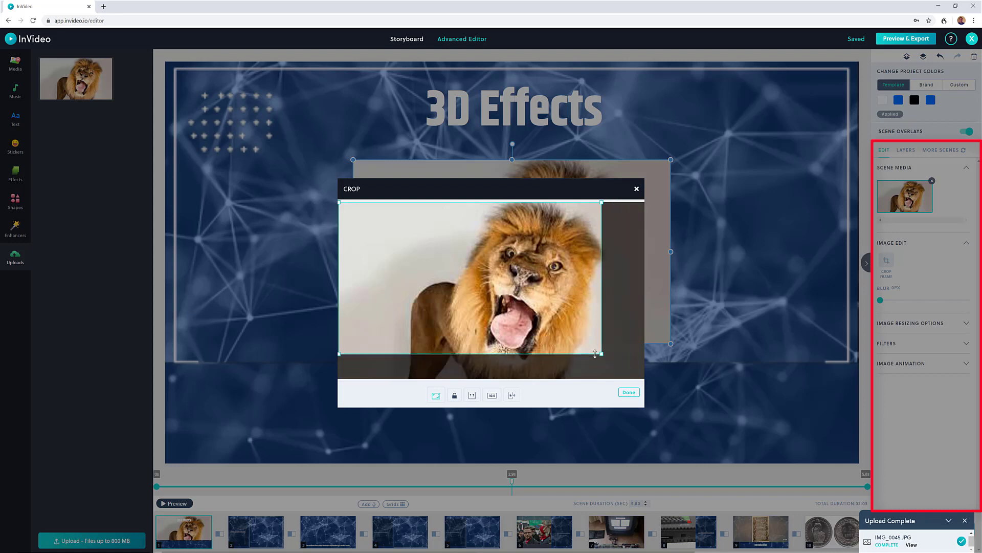
{"action": "left_click_drag", "start_coordinate": [382, 214], "coordinate": [429, 229]}
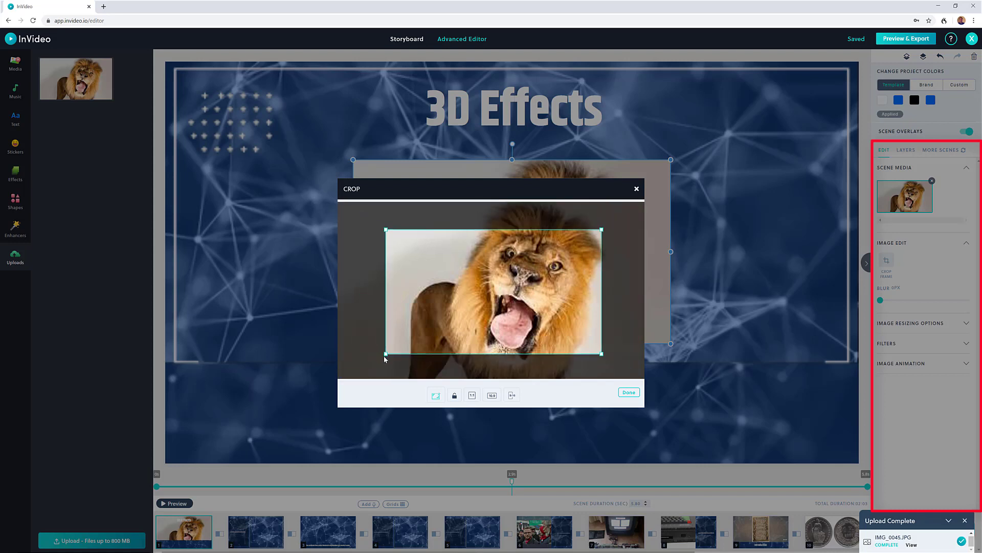
{"action": "left_click_drag", "start_coordinate": [386, 353], "coordinate": [435, 326]}
{"action": "left_click_drag", "start_coordinate": [601, 230], "coordinate": [557, 248]}
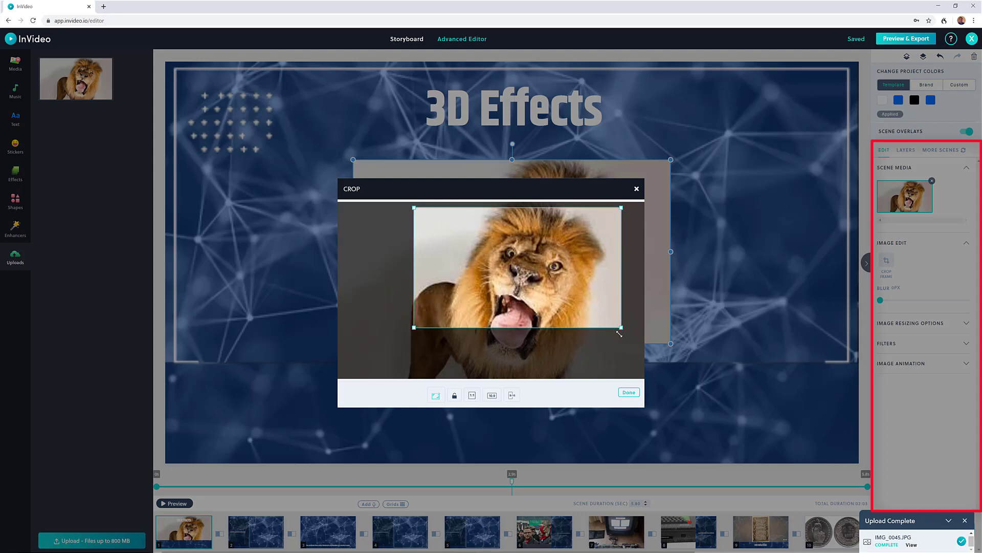
{"action": "left_click_drag", "start_coordinate": [620, 331], "coordinate": [608, 352]}
{"action": "left_click_drag", "start_coordinate": [605, 304], "coordinate": [592, 311]}
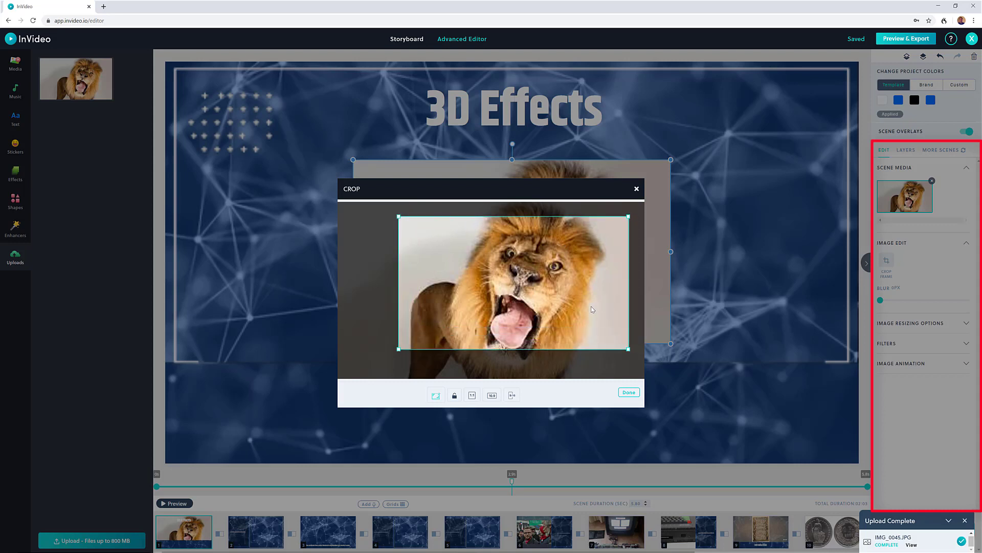
{"action": "left_click", "coordinate": [628, 392]}
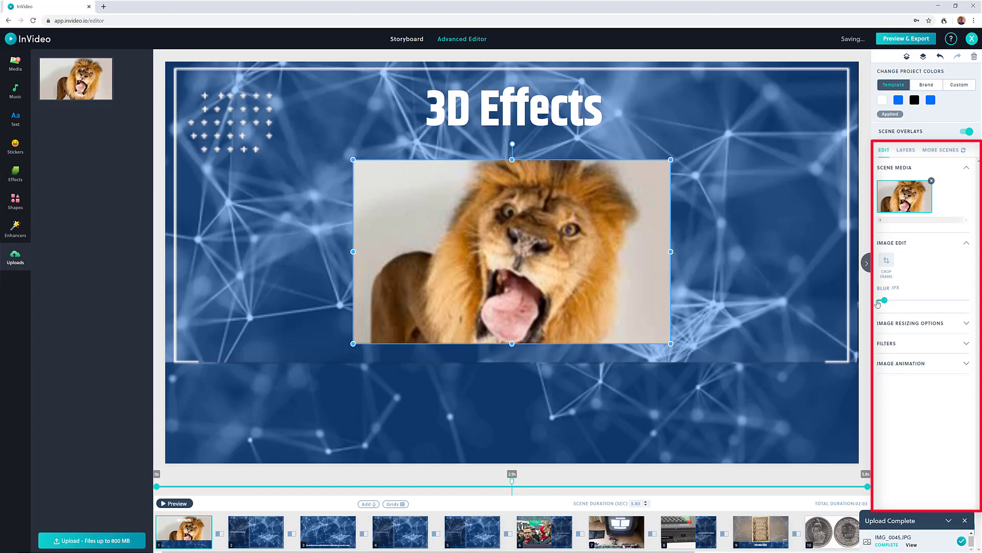
Set the lion photo's image resizing option to Fit With Blur.
{"action": "left_click", "coordinate": [966, 243]}
{"action": "left_click", "coordinate": [966, 262]}
{"action": "left_click", "coordinate": [920, 278]}
{"action": "left_click", "coordinate": [927, 299]}
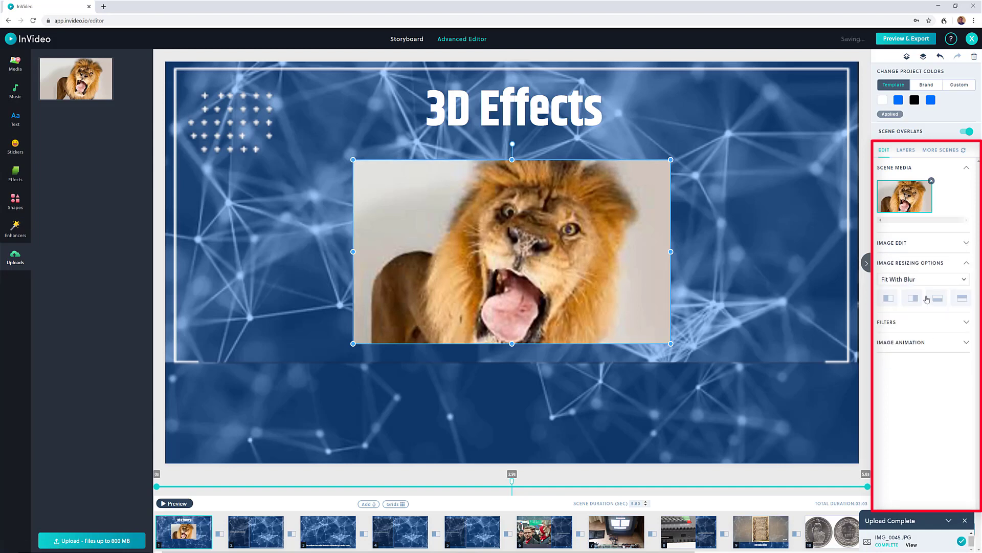
Try the 1977 filter on the lion photo, and set the filter back to None.
{"action": "left_click", "coordinate": [937, 305]}
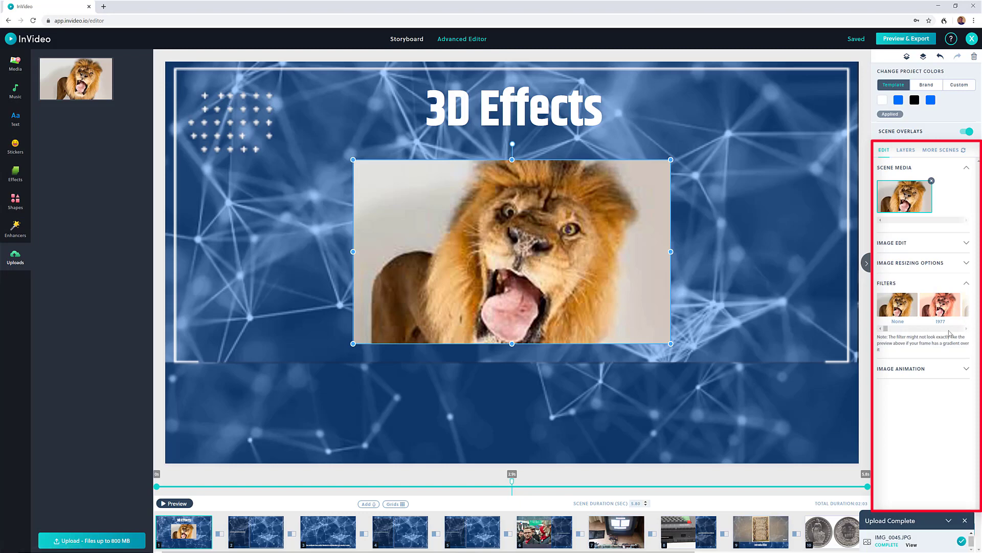
{"action": "left_click_drag", "start_coordinate": [967, 332], "coordinate": [880, 340]}
{"action": "left_click", "coordinate": [935, 309]}
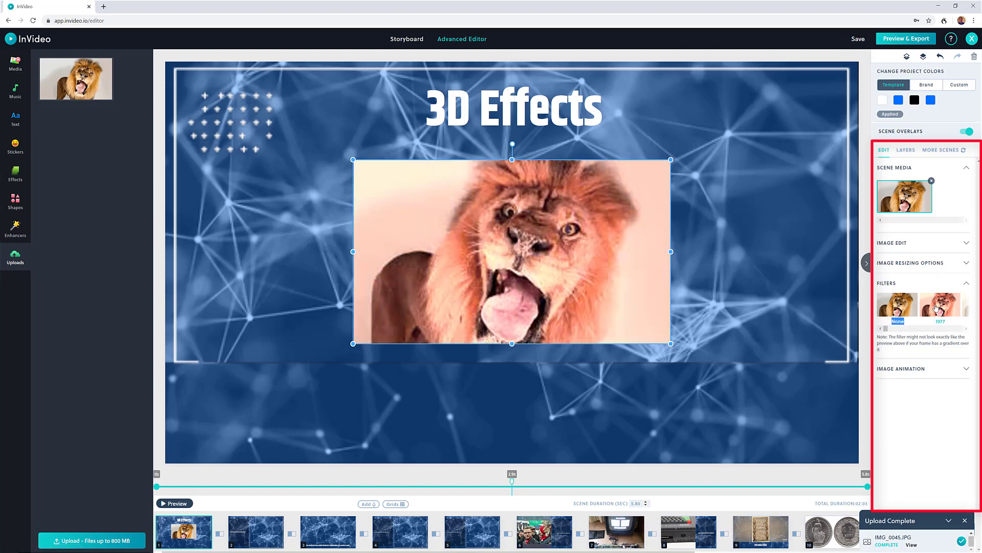
{"action": "left_click", "coordinate": [903, 313]}
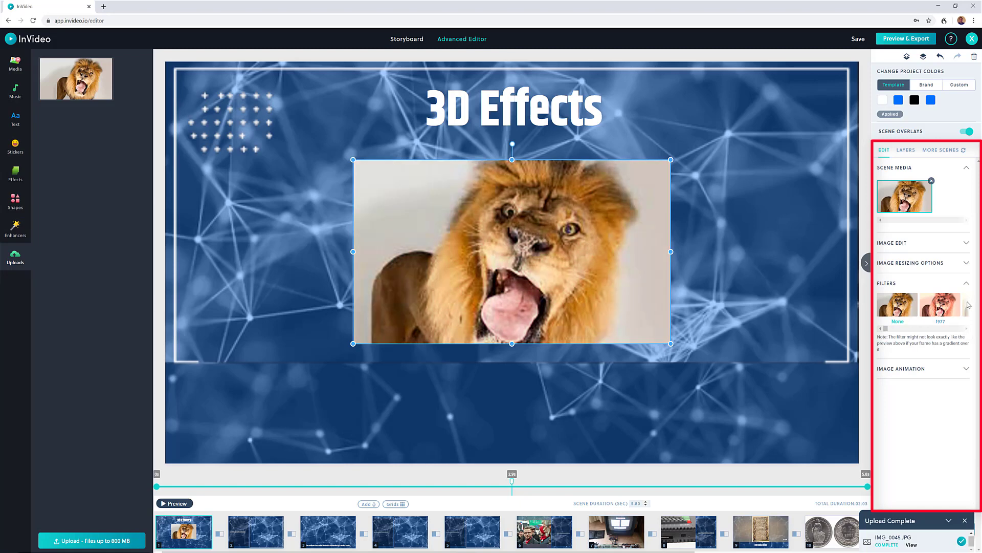
Give the lion photo a Fade In animation lasting 2.1 s, and preview the scene.
{"action": "left_click", "coordinate": [966, 369]}
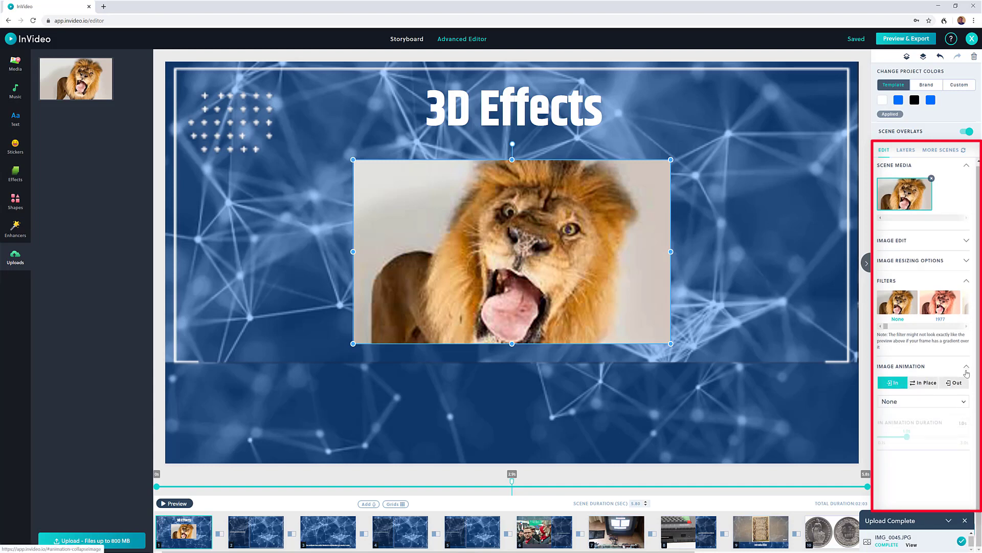
{"action": "left_click", "coordinate": [932, 404]}
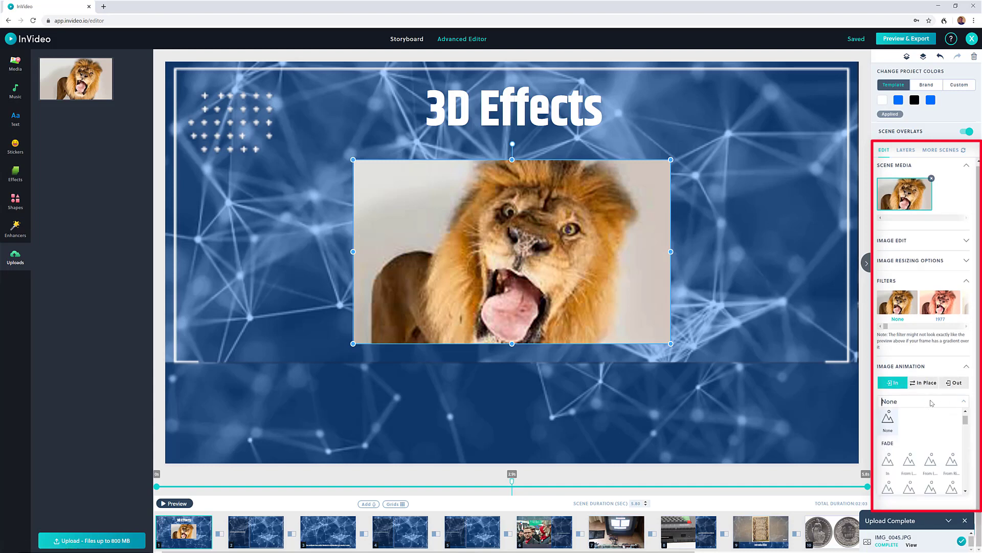
{"action": "left_click", "coordinate": [888, 462]}
{"action": "left_click_drag", "start_coordinate": [907, 440], "coordinate": [931, 440]}
{"action": "left_click_drag", "start_coordinate": [936, 438], "coordinate": [940, 438]}
{"action": "left_click", "coordinate": [166, 503]}
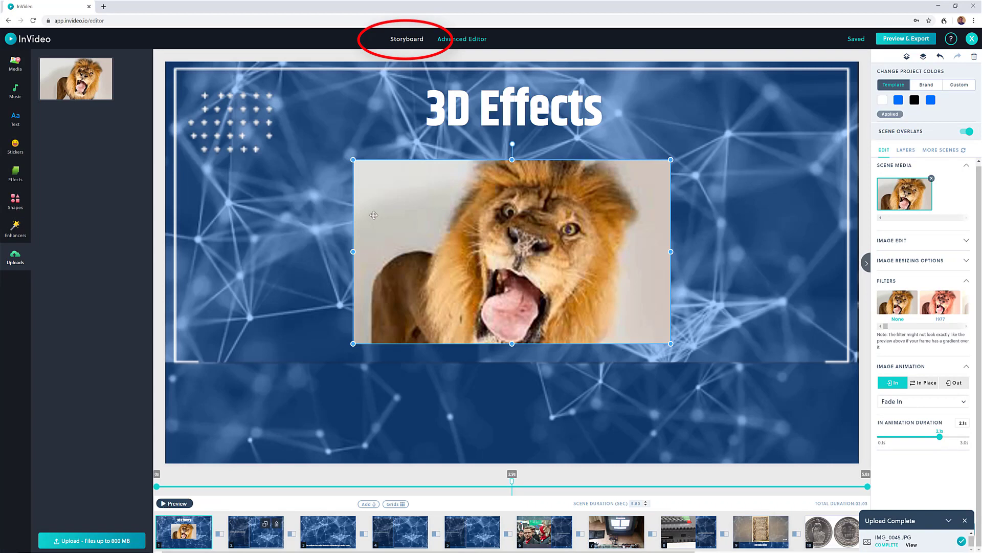
Switch to the Storyboard view and play the second scene about cardiac fibroblasts.
{"action": "left_click", "coordinate": [404, 44]}
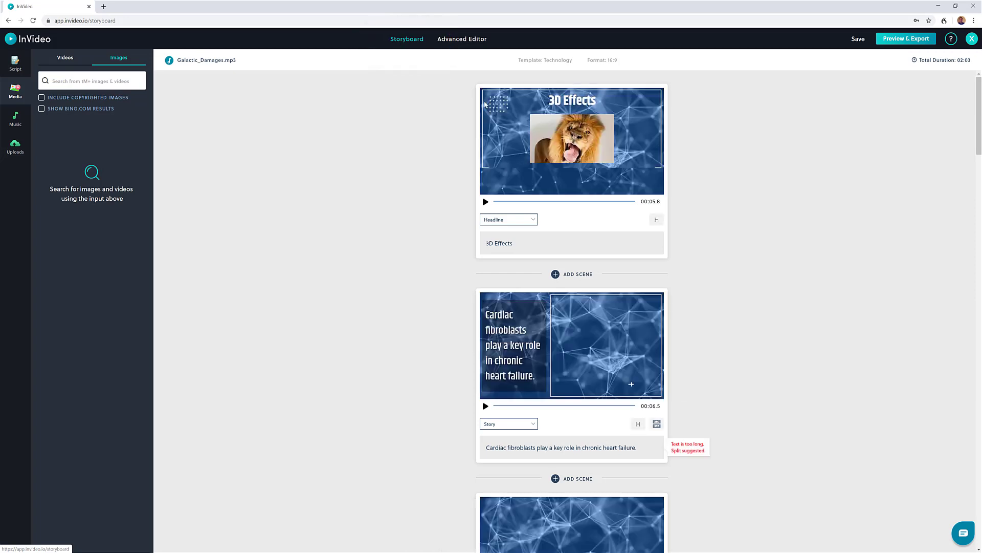
{"action": "mouse_move", "coordinate": [622, 422]}
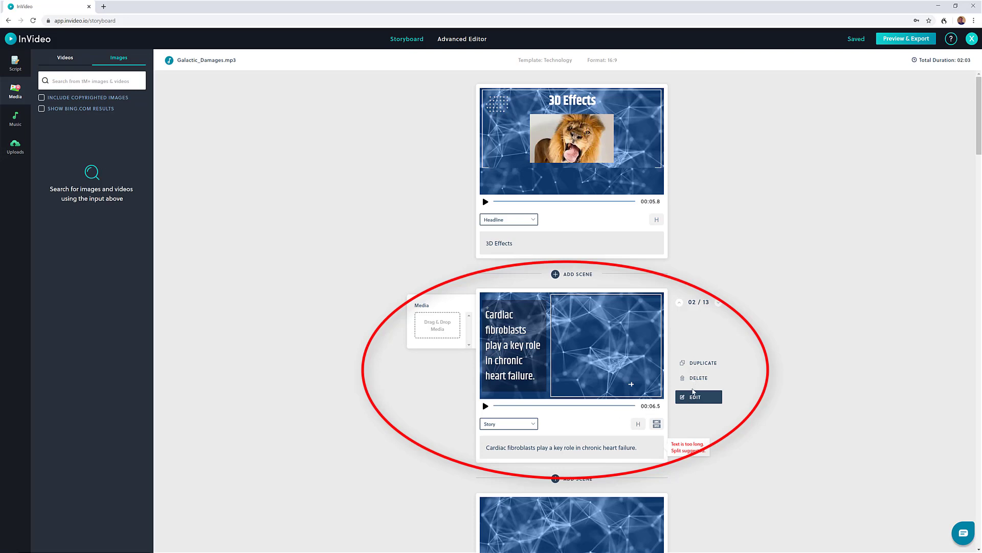
{"action": "left_click", "coordinate": [485, 406]}
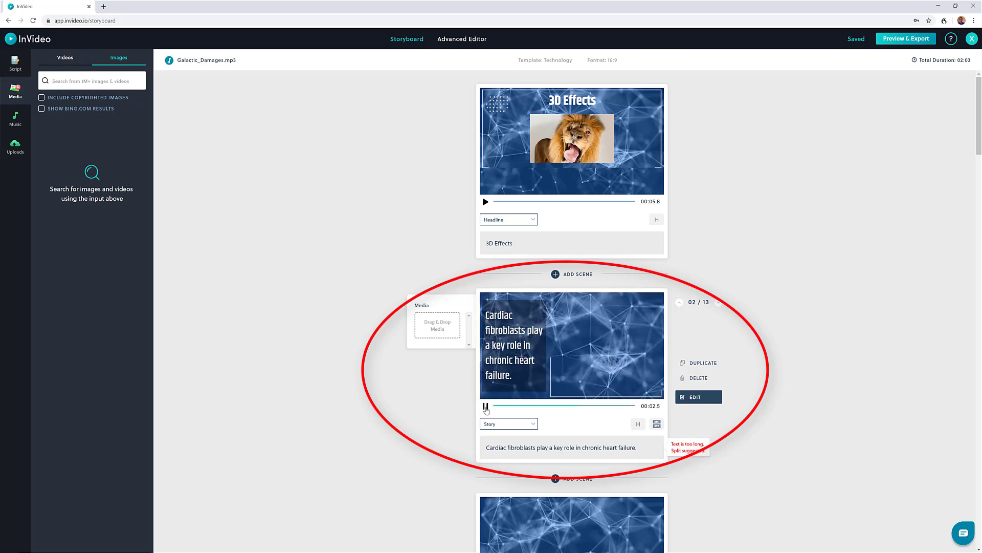
Pause the second scene's playback and open the scene for editing with its cardiac fibroblasts text box selected.
{"action": "left_click", "coordinate": [485, 406]}
{"action": "left_click", "coordinate": [695, 397]}
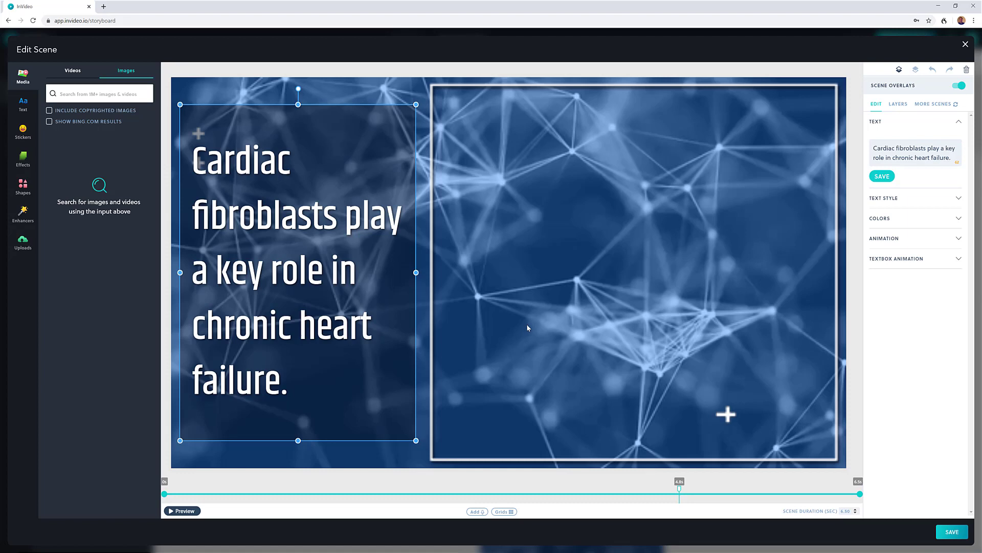
{"action": "left_click", "coordinate": [303, 377]}
Try adding the template's headline and story text boxes to the scene, deleting each one.
{"action": "left_click", "coordinate": [23, 107]}
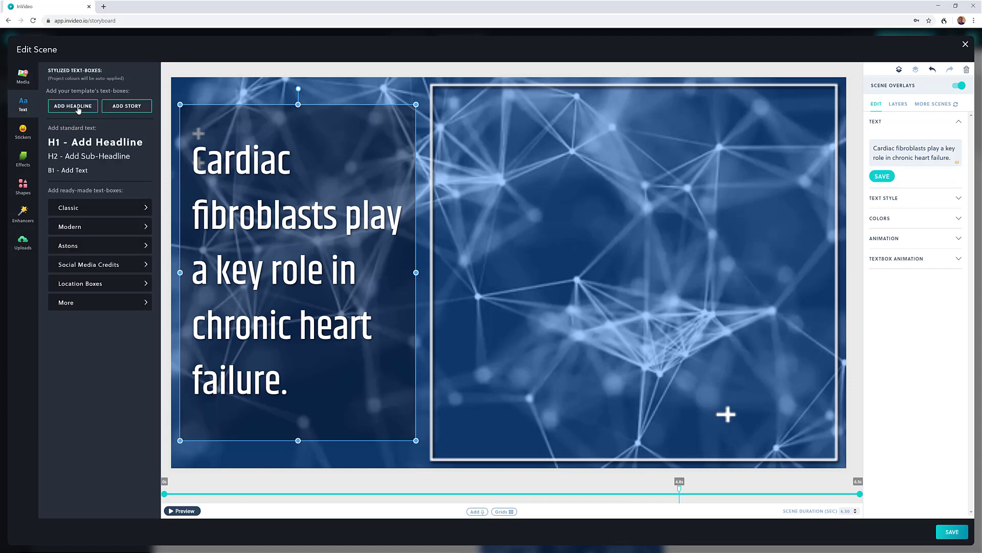
{"action": "left_click", "coordinate": [73, 106]}
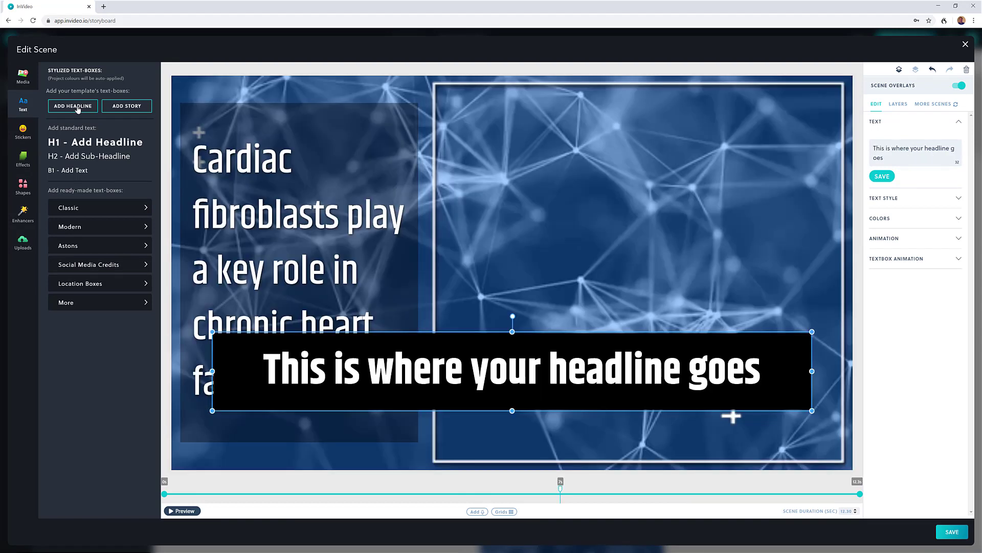
{"action": "left_click_drag", "start_coordinate": [499, 264], "coordinate": [500, 99]}
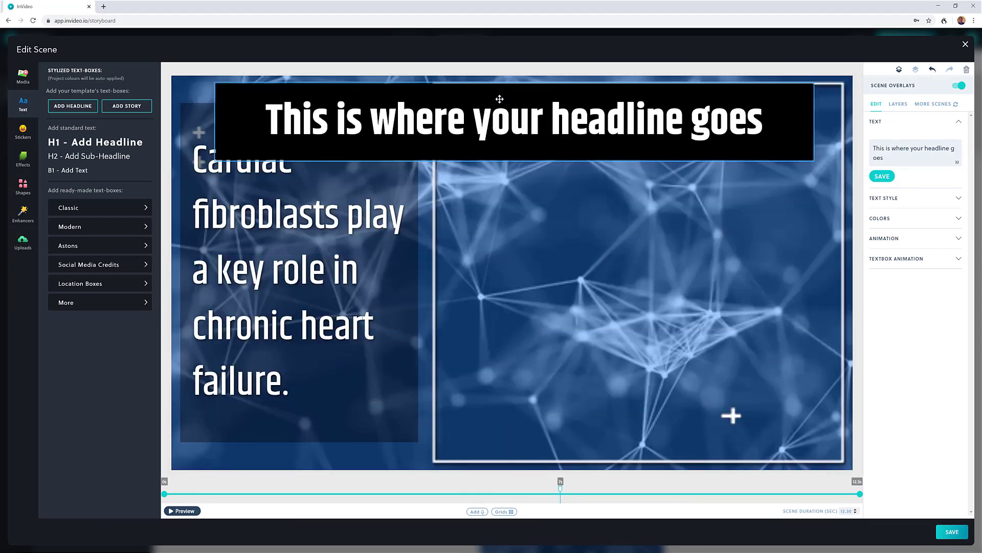
{"action": "left_click", "coordinate": [967, 71]}
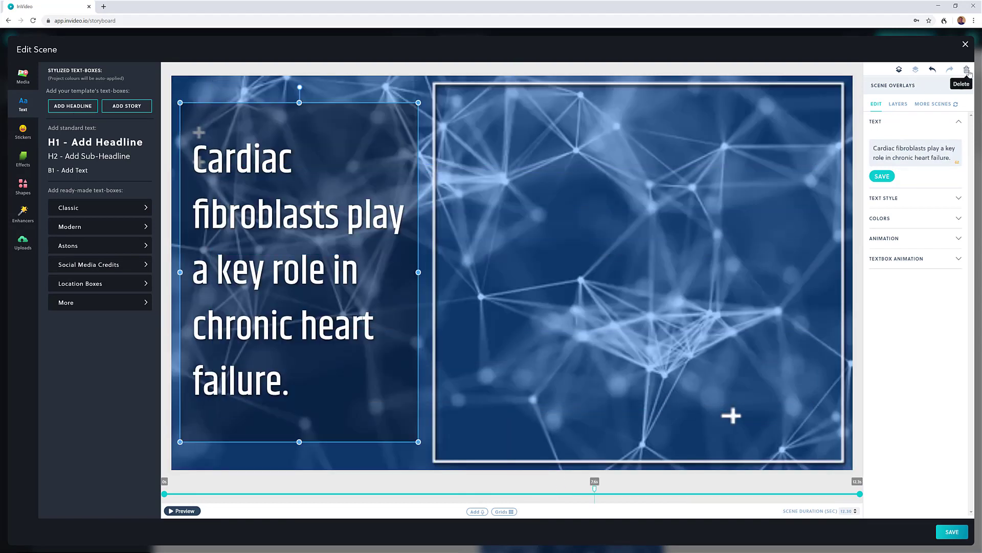
{"action": "left_click", "coordinate": [119, 105]}
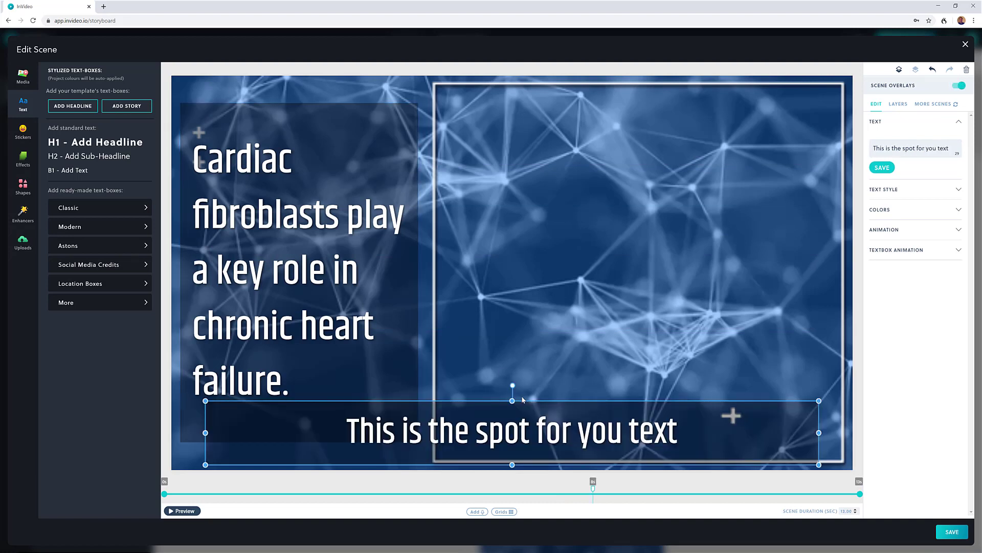
{"action": "left_click", "coordinate": [967, 72]}
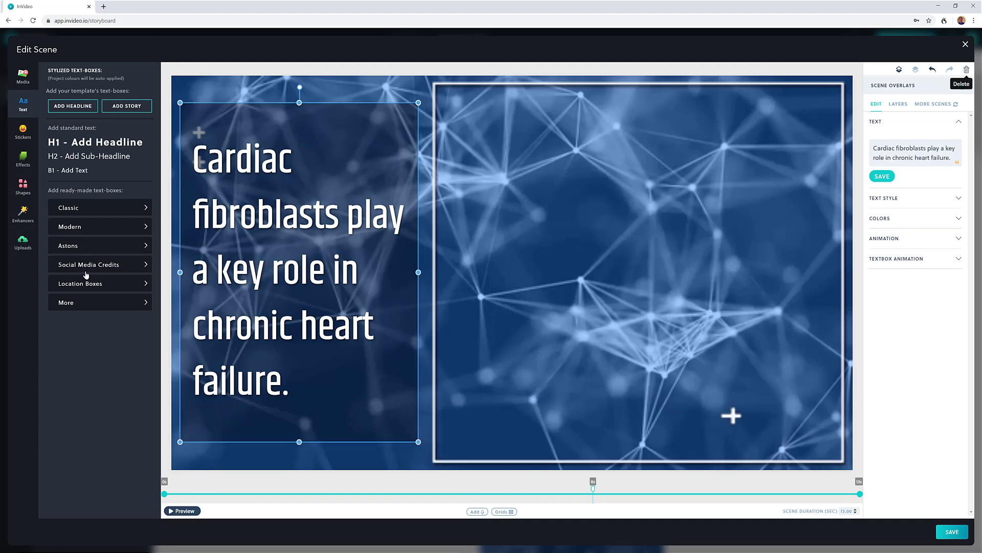
Try the Classic "To Travel is to live" text box near the scene's top, delete it, and view the Location Boxes designs.
{"action": "left_click", "coordinate": [96, 212]}
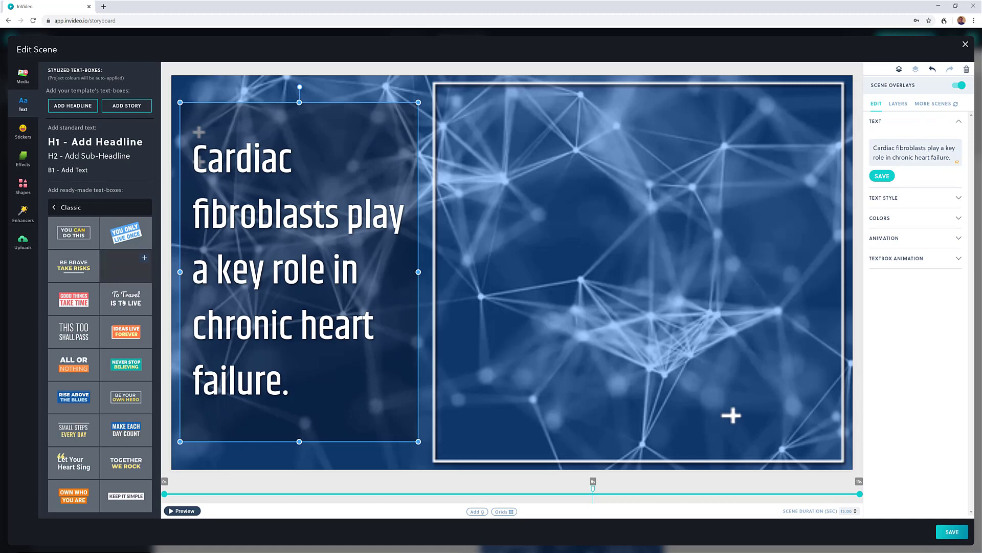
{"action": "left_click", "coordinate": [122, 310]}
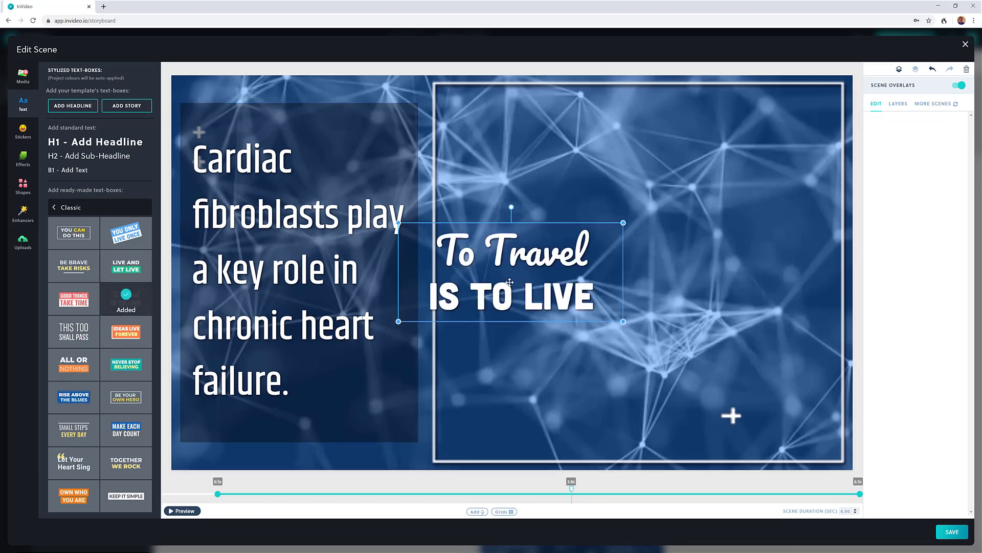
{"action": "left_click_drag", "start_coordinate": [538, 228], "coordinate": [573, 141]}
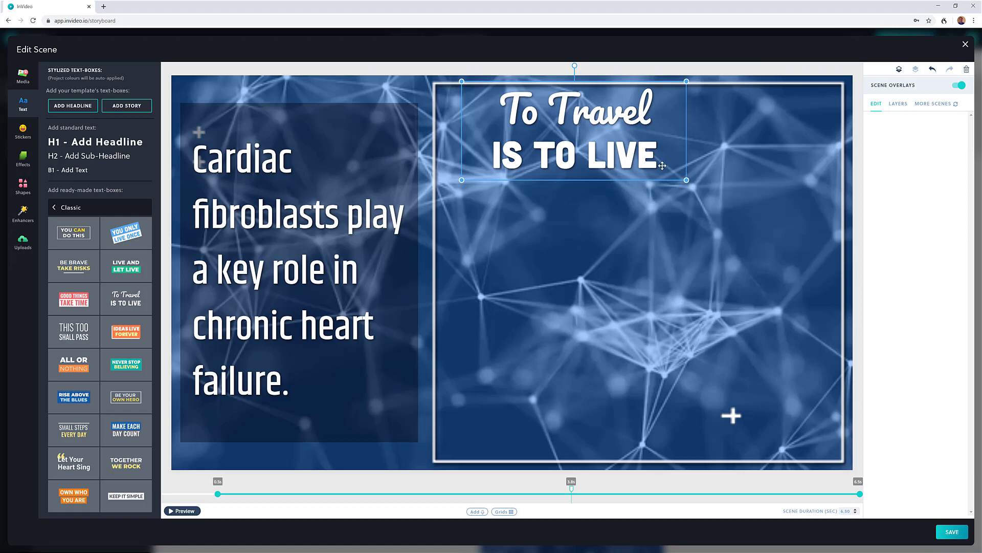
{"action": "key", "text": "Delete"}
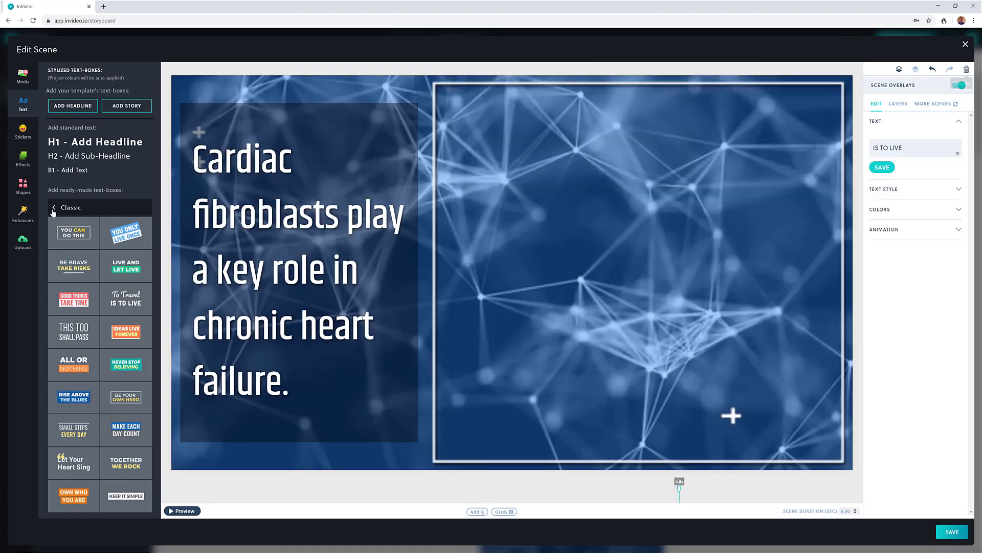
{"action": "left_click", "coordinate": [53, 209]}
{"action": "left_click", "coordinate": [64, 283]}
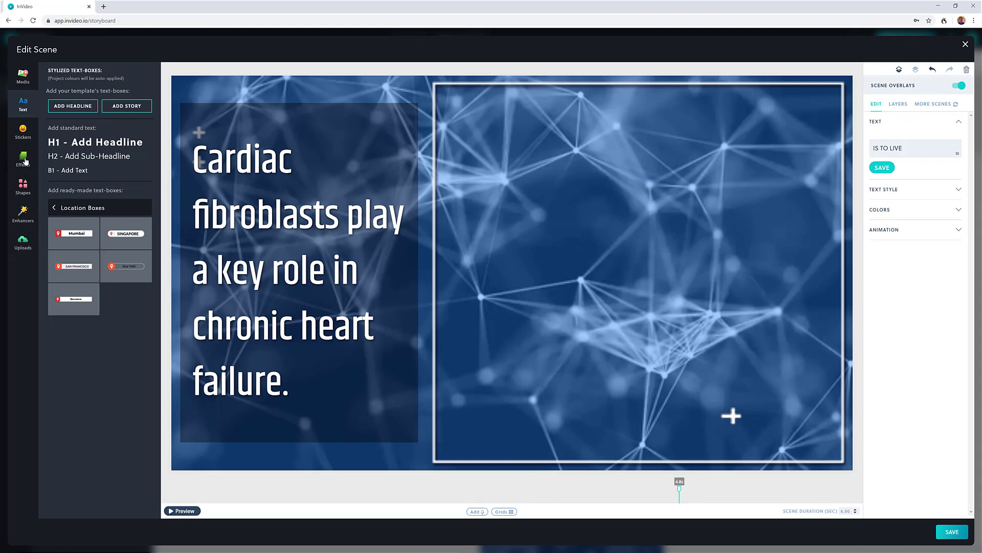
Search the stickers for "health" and place the white heart with a heartbeat line over the upper part of the text box.
{"action": "left_click", "coordinate": [25, 161]}
{"action": "left_click", "coordinate": [24, 132]}
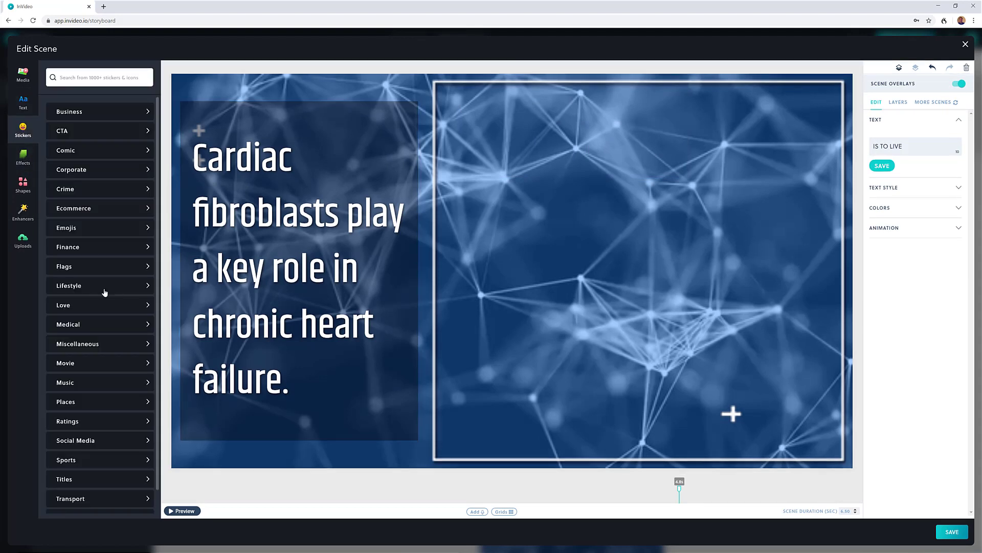
{"action": "left_click", "coordinate": [105, 291]}
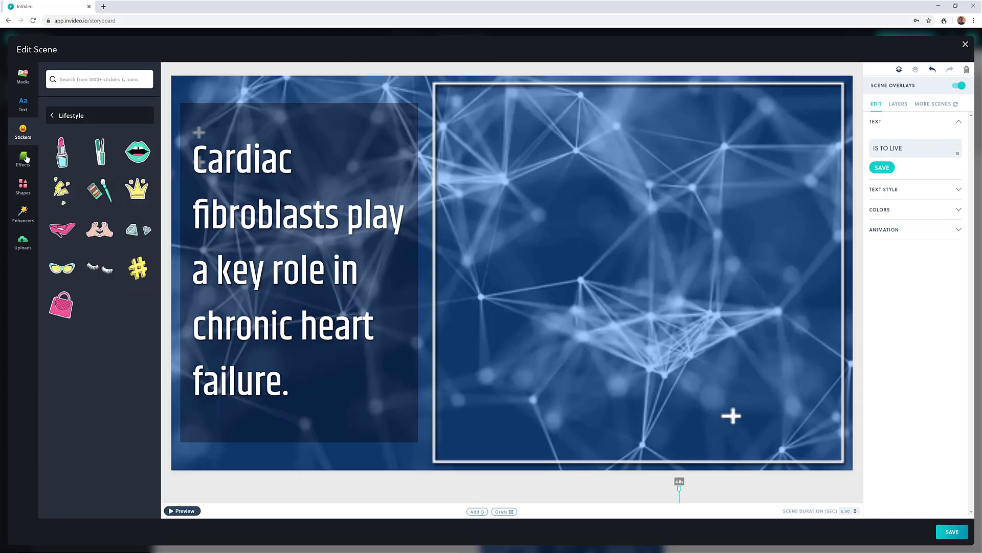
{"action": "left_click", "coordinate": [75, 75]}
{"action": "type", "text": "healt"}
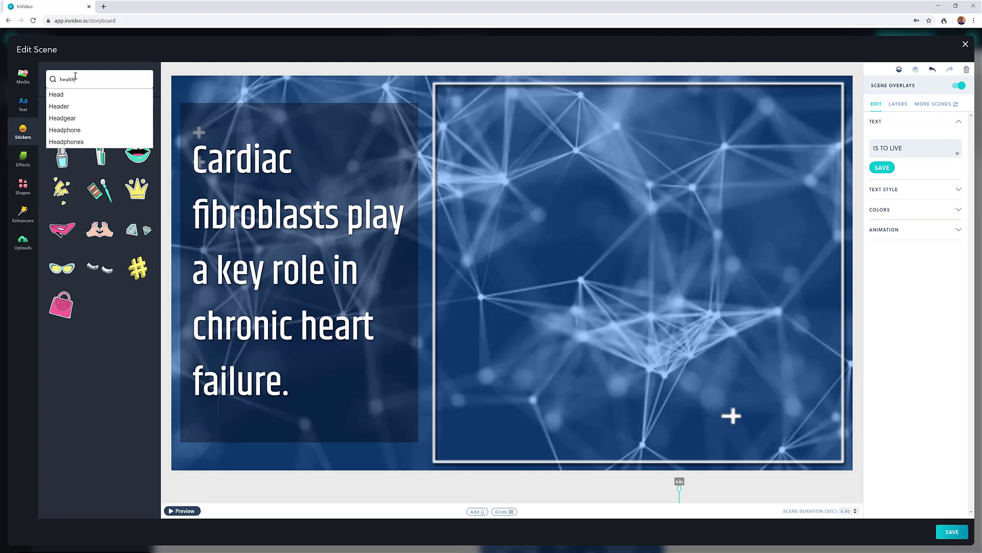
{"action": "type", "text": "h"}
{"action": "key", "text": "Return"}
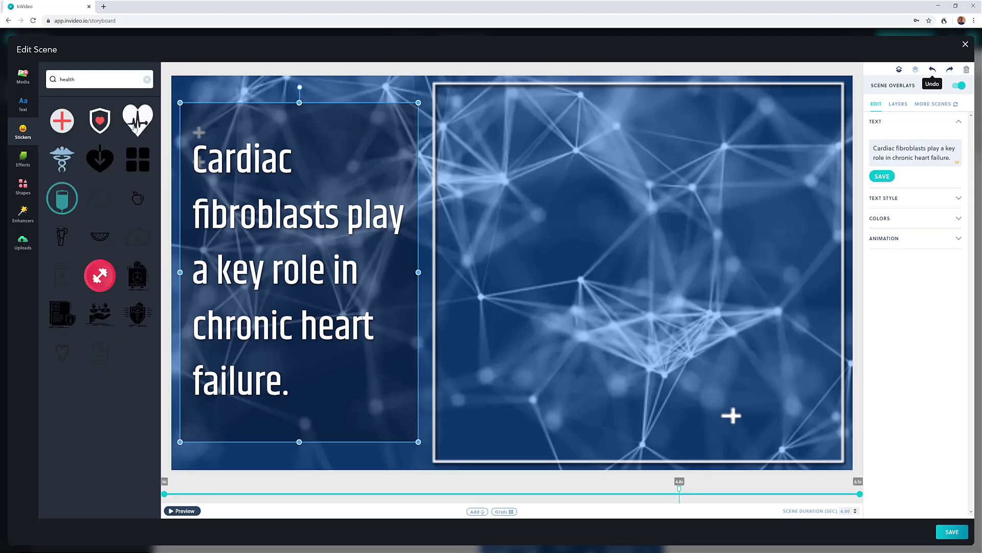
{"action": "left_click", "coordinate": [137, 121]}
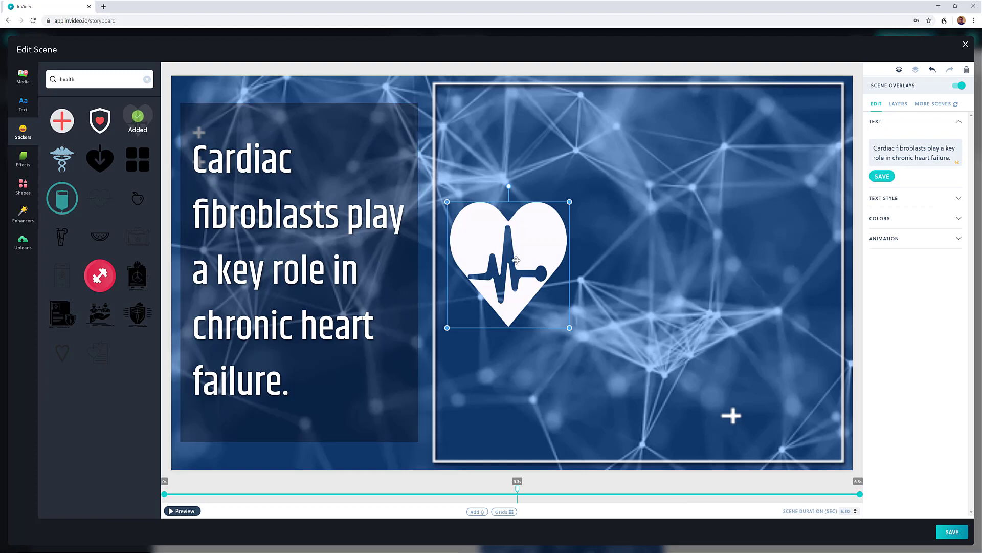
{"action": "left_click_drag", "start_coordinate": [504, 267], "coordinate": [361, 167]}
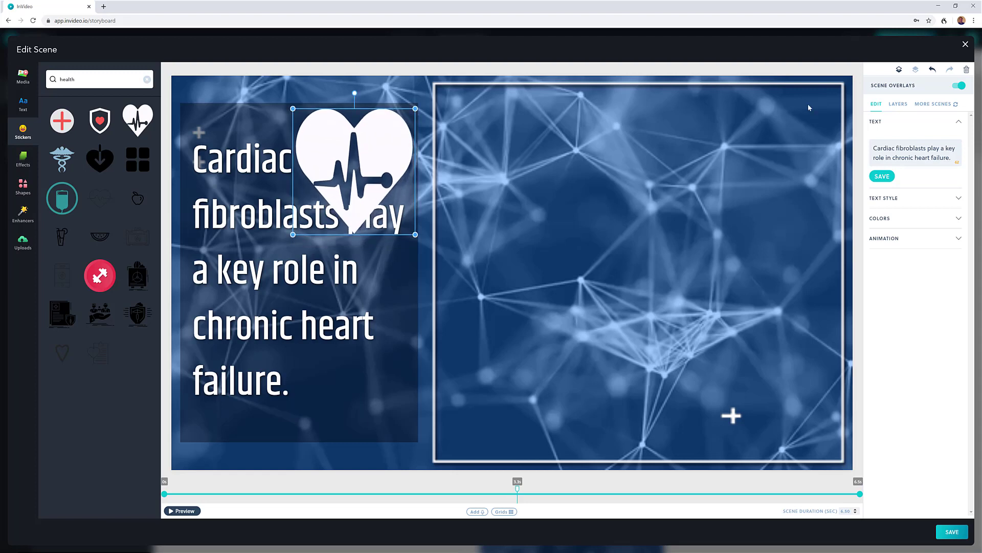
Unlock the Overlay 3, Overlay 2 and Overlay 1 layers of the scene.
{"action": "left_click", "coordinate": [899, 105]}
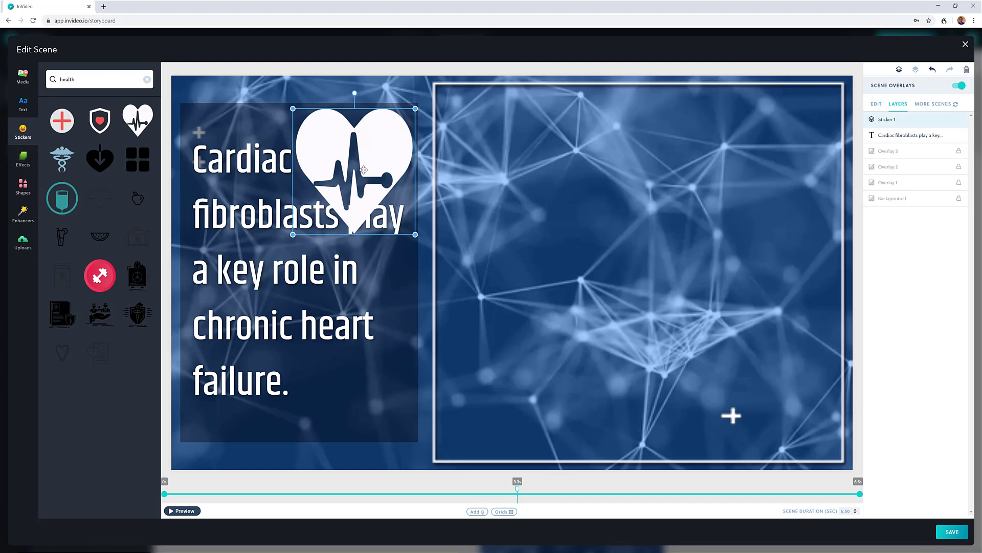
{"action": "left_click", "coordinate": [959, 154]}
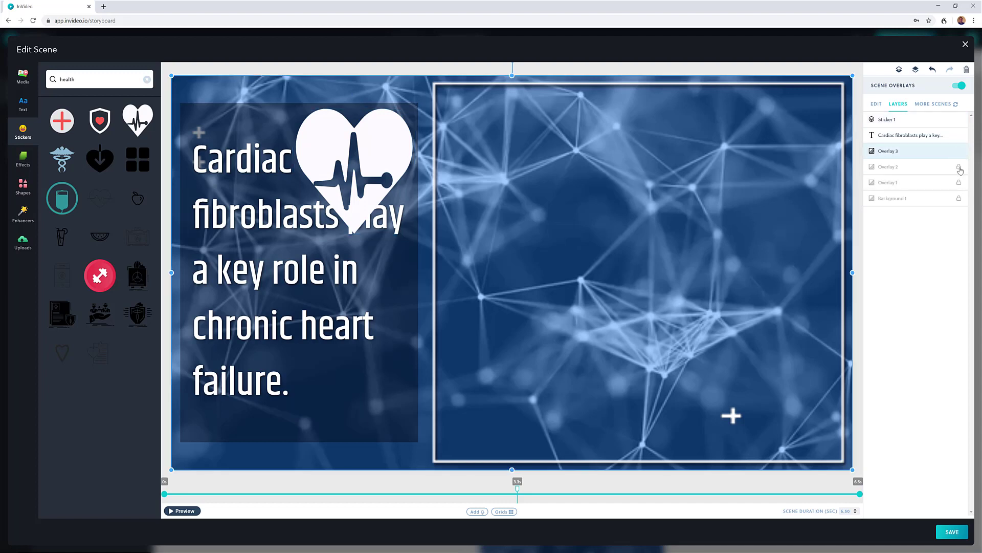
{"action": "left_click", "coordinate": [959, 167]}
{"action": "left_click", "coordinate": [960, 185]}
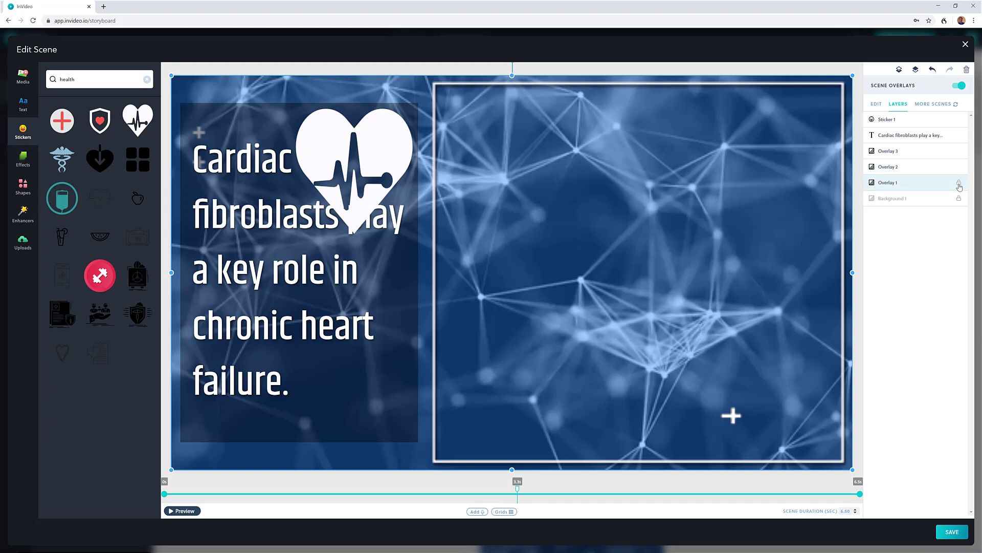
Move the heart sticker's layer beneath the cardiac fibroblasts text layer, and view the edit options of Overlay 3.
{"action": "left_click", "coordinate": [376, 321]}
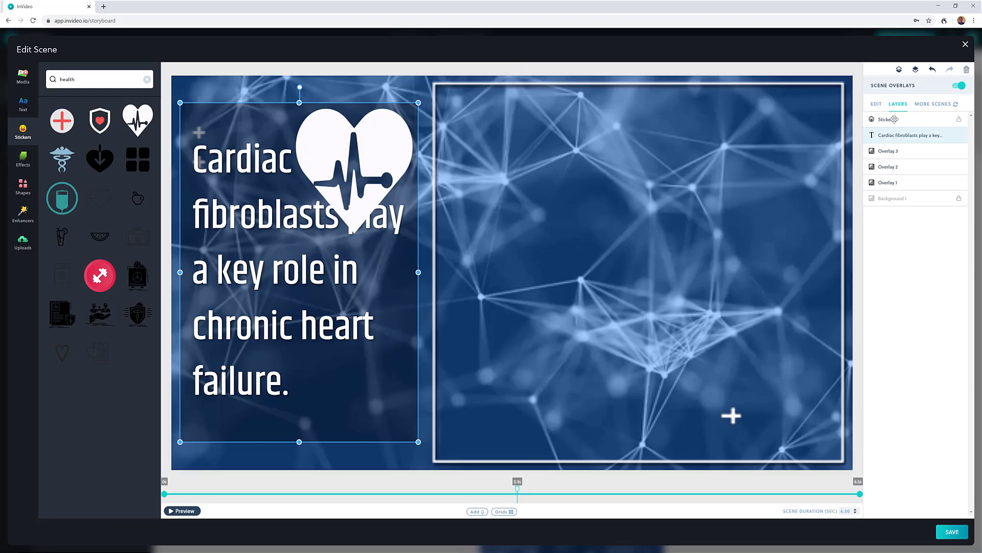
{"action": "left_click_drag", "start_coordinate": [895, 118], "coordinate": [895, 139]}
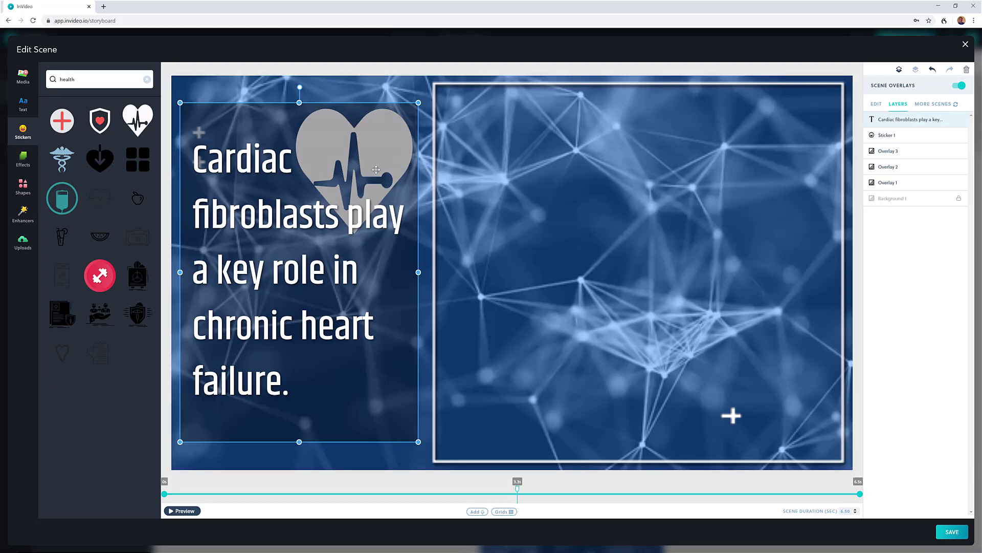
{"action": "left_click", "coordinate": [400, 93]}
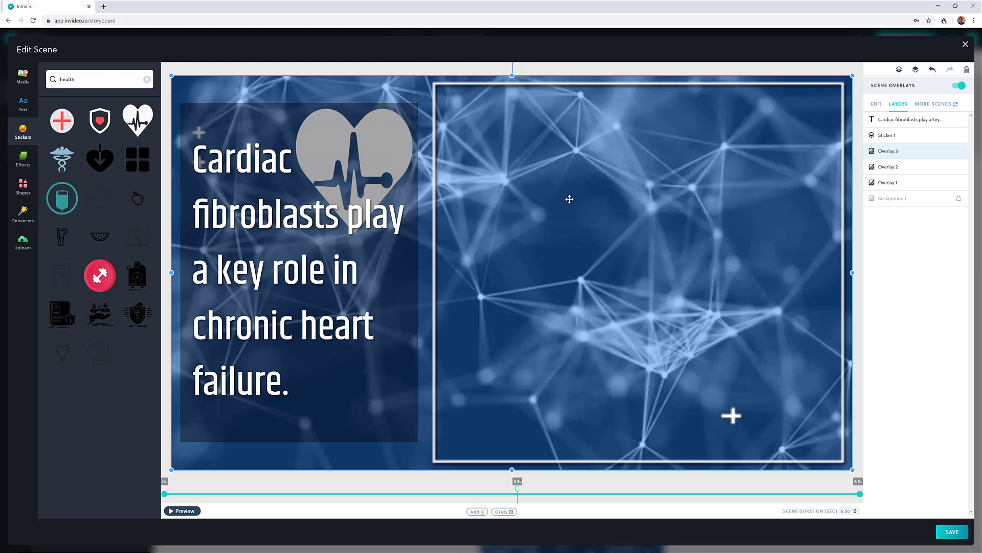
{"action": "left_click", "coordinate": [876, 105]}
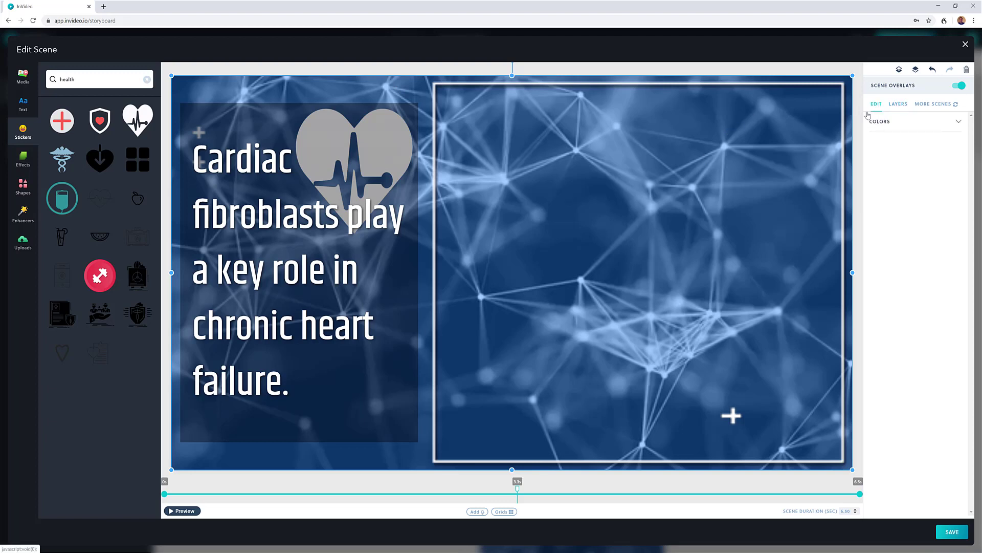
Search the stock images for "heart" and add the red heart on a yellow background to the scene.
{"action": "left_click", "coordinate": [24, 77]}
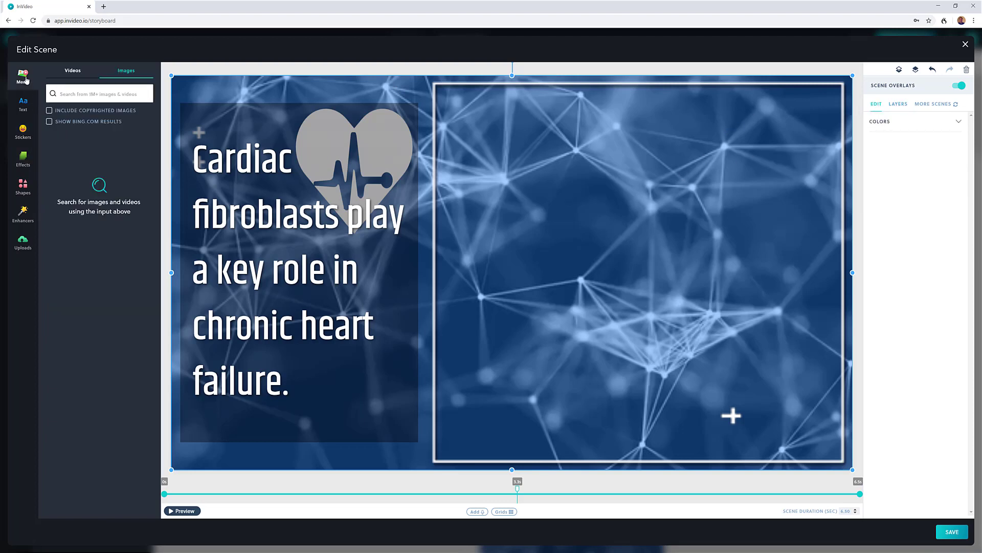
{"action": "type", "text": "heart"}
{"action": "key", "text": "Return"}
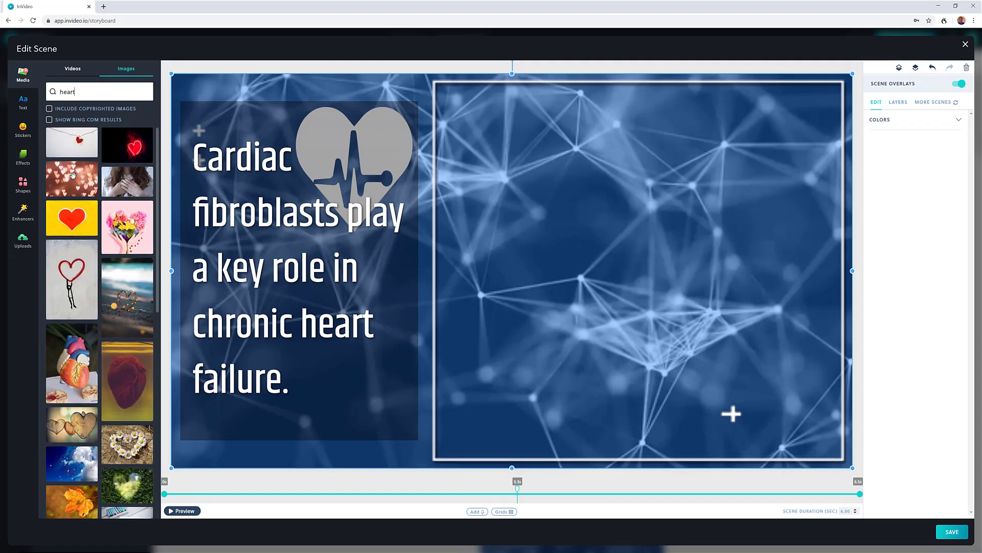
{"action": "scroll", "coordinate": [101, 332], "scroll_direction": "down", "scroll_amount": 10}
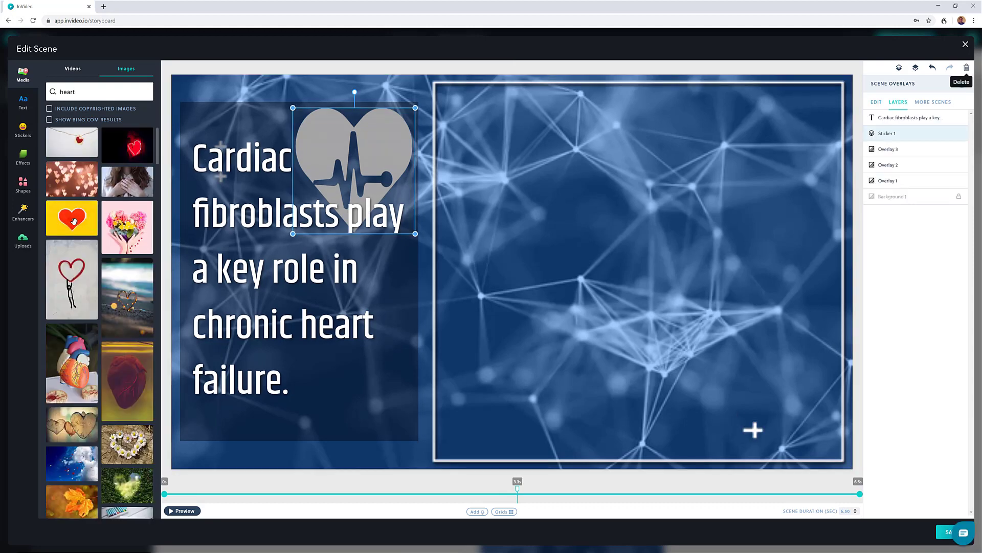
{"action": "left_click_drag", "start_coordinate": [73, 221], "coordinate": [670, 292]}
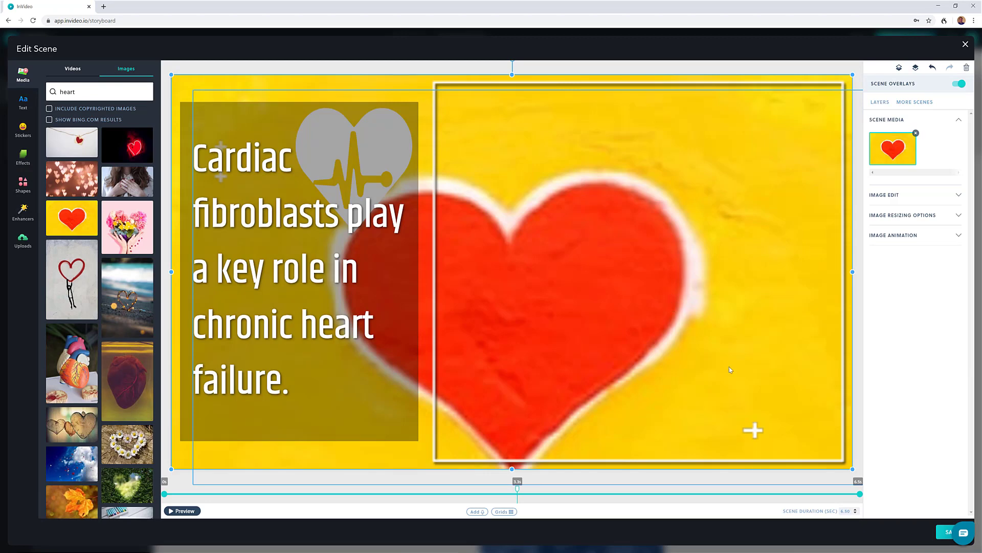
Unlock the heart image's layer and resize the image to fill the white-framed area beside the text.
{"action": "left_click_drag", "start_coordinate": [171, 76], "coordinate": [673, 269]}
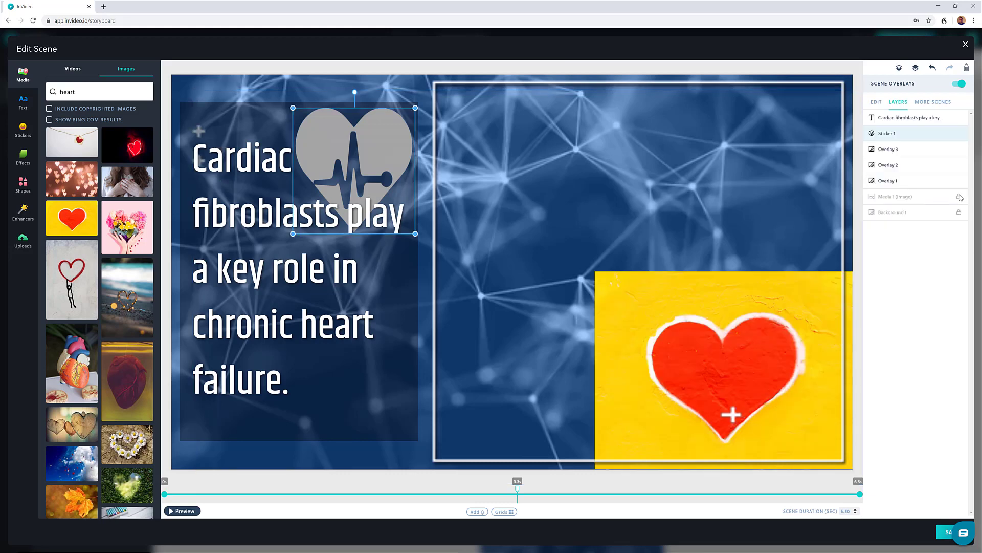
{"action": "left_click", "coordinate": [959, 197]}
{"action": "left_click_drag", "start_coordinate": [594, 272], "coordinate": [462, 89]}
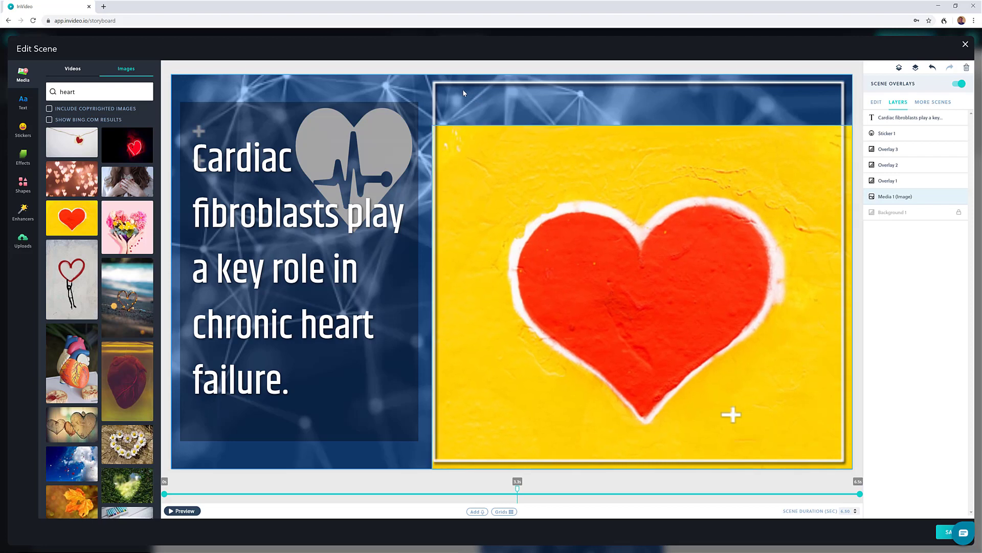
{"action": "left_click_drag", "start_coordinate": [641, 125], "coordinate": [642, 85]}
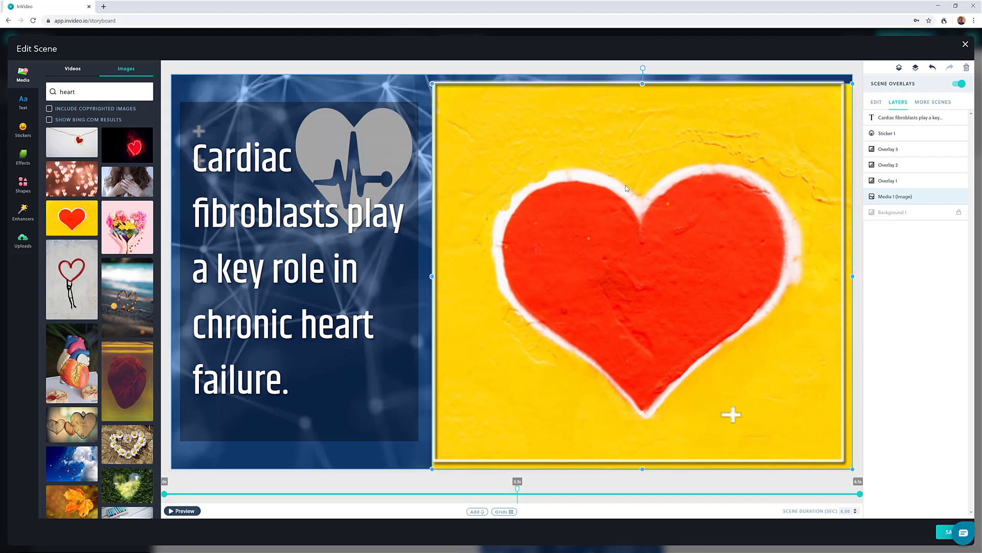
Add the thick rounded plus from the transparent shapes and place it in the upper-left corner of the yellow heart image.
{"action": "left_click", "coordinate": [22, 186]}
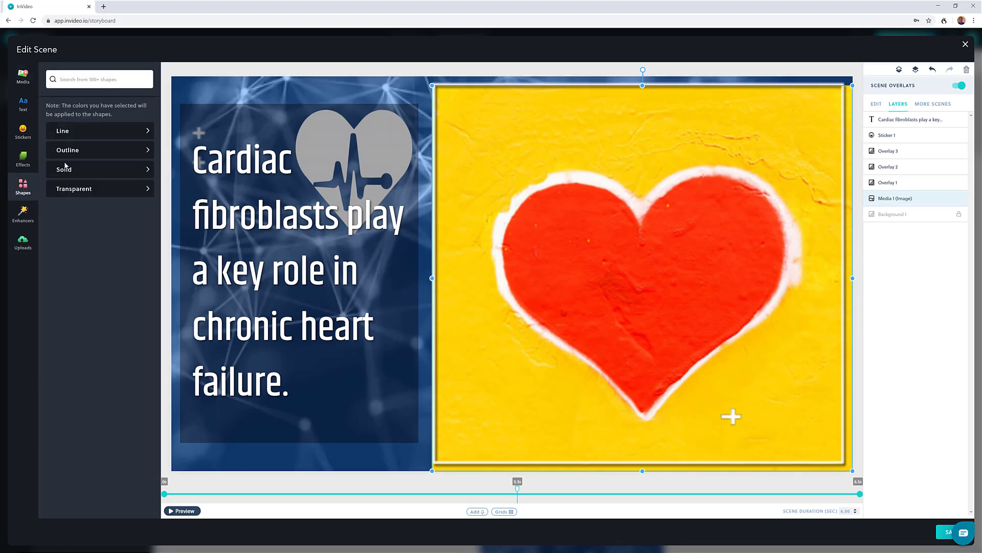
{"action": "left_click", "coordinate": [100, 134]}
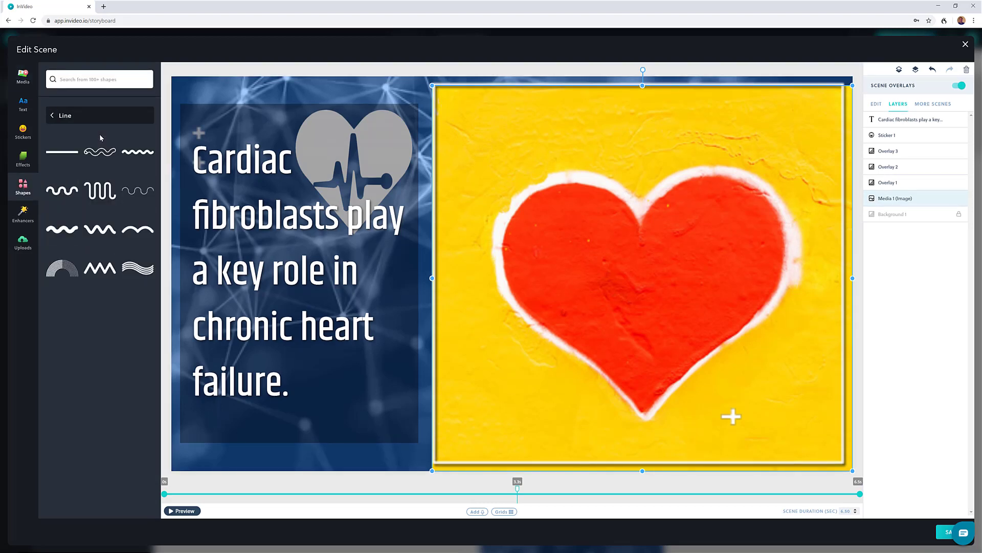
{"action": "left_click", "coordinate": [51, 115]}
{"action": "left_click", "coordinate": [65, 175]}
{"action": "left_click", "coordinate": [51, 114]}
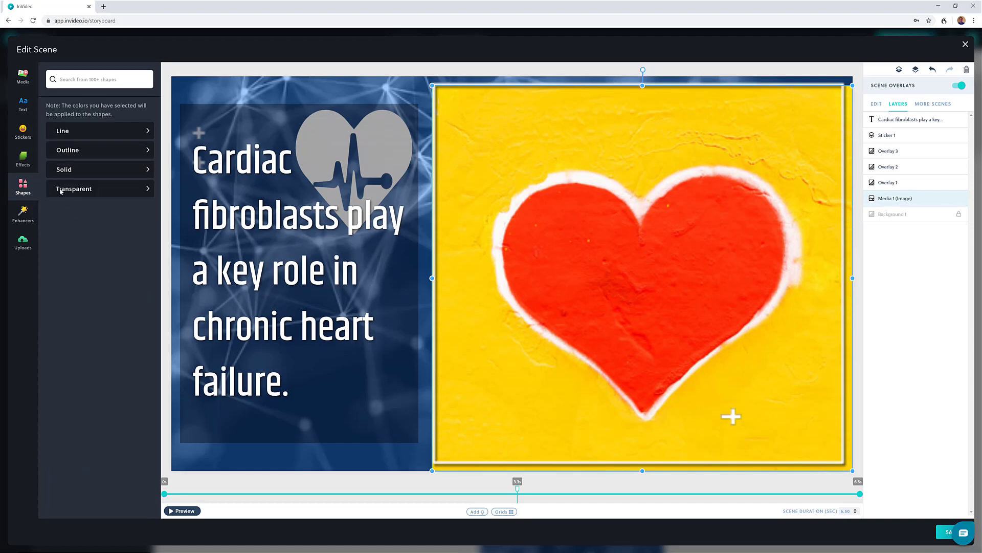
{"action": "left_click", "coordinate": [60, 190]}
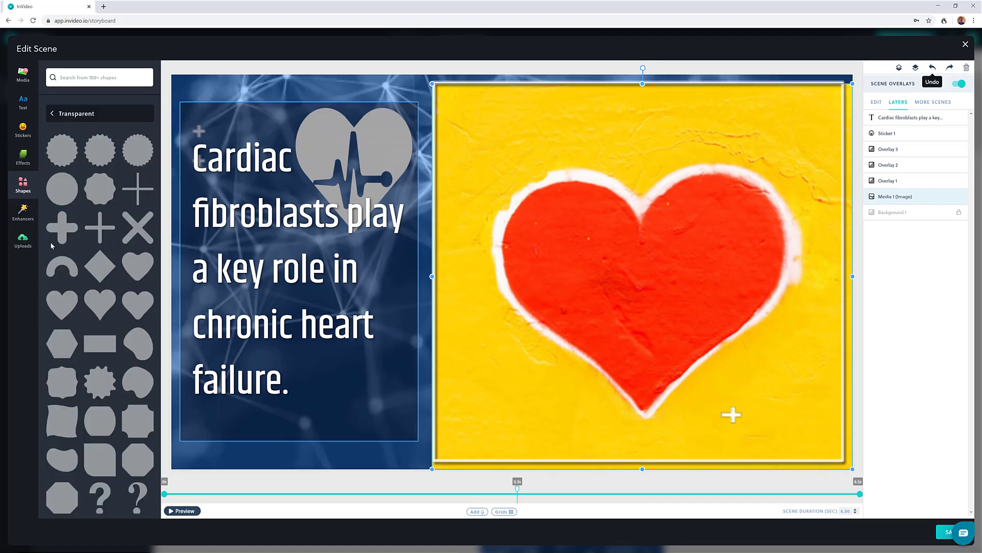
{"action": "left_click", "coordinate": [59, 228]}
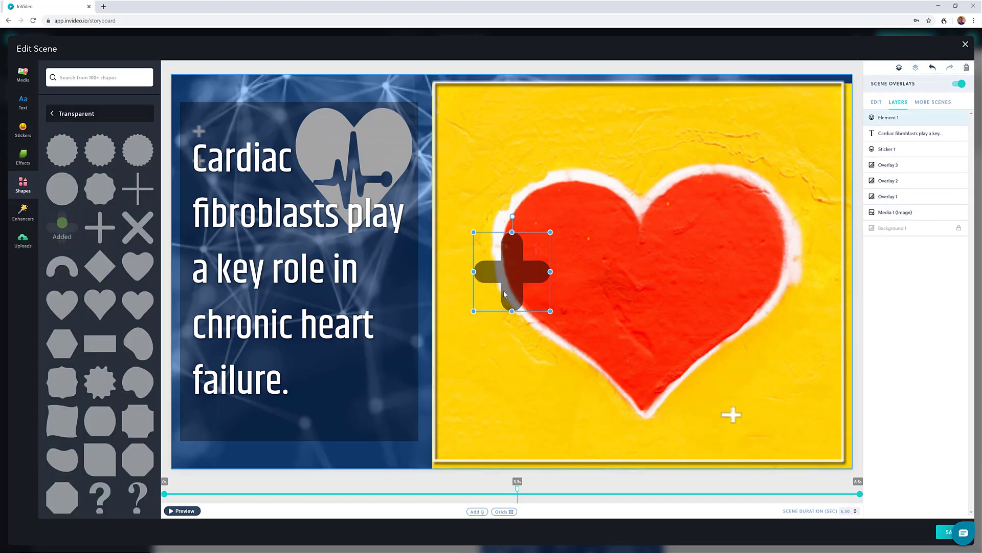
{"action": "left_click_drag", "start_coordinate": [525, 288], "coordinate": [501, 148]}
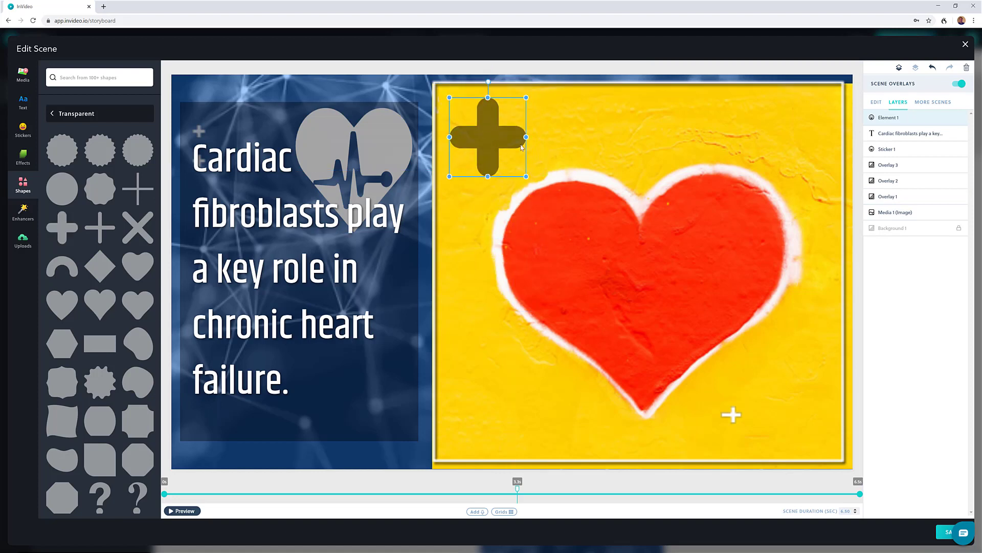
View the plus shape's edit options and toggle the alignment grid on and off again.
{"action": "left_click", "coordinate": [877, 102]}
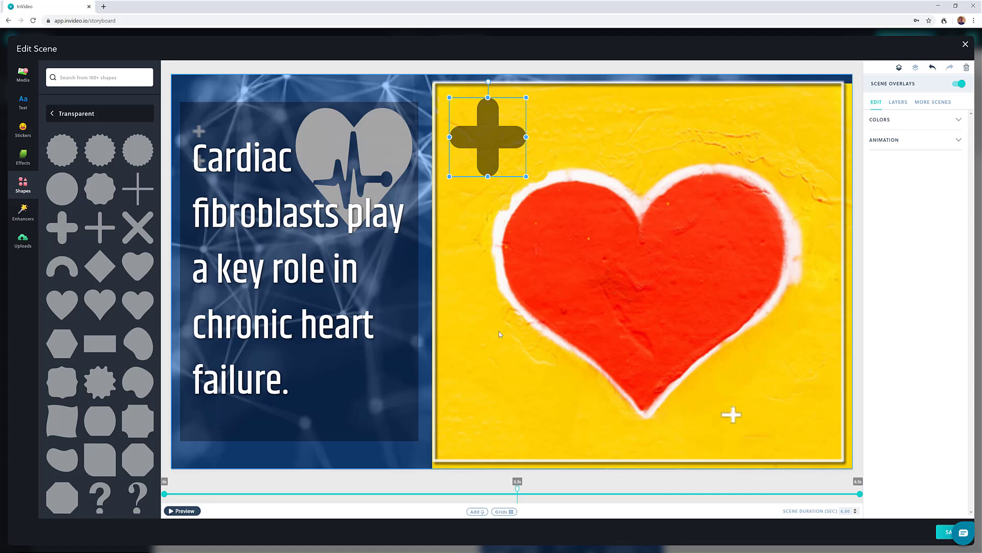
{"action": "left_click", "coordinate": [500, 511]}
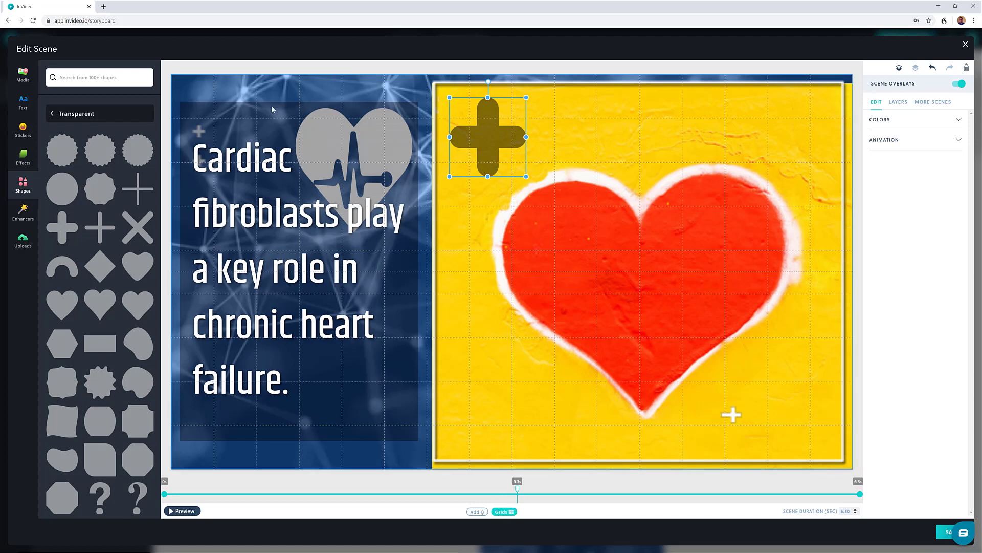
{"action": "left_click", "coordinate": [509, 513]}
Start an automated voice over for the scene in US English and choose and sample the Matthew voice.
{"action": "left_click", "coordinate": [482, 512]}
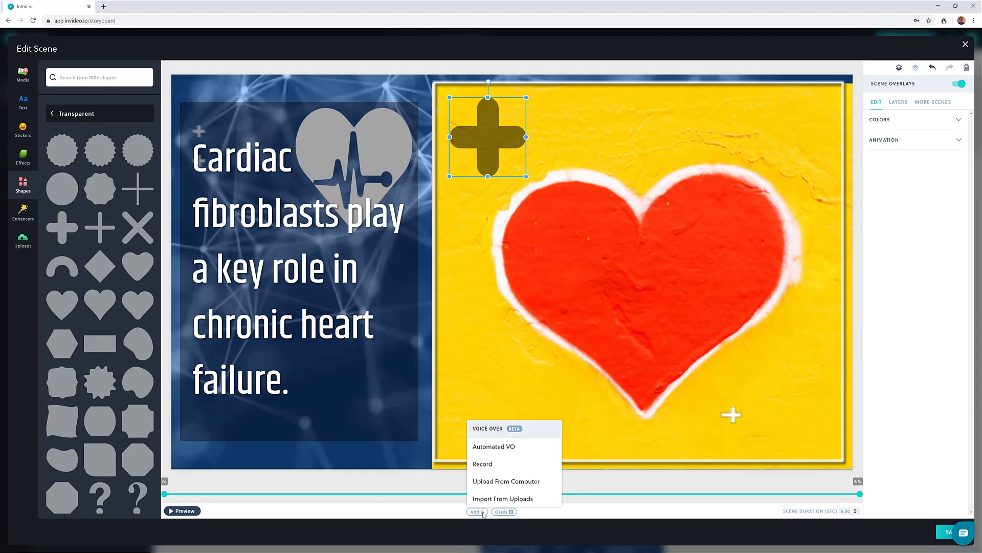
{"action": "left_click", "coordinate": [490, 446]}
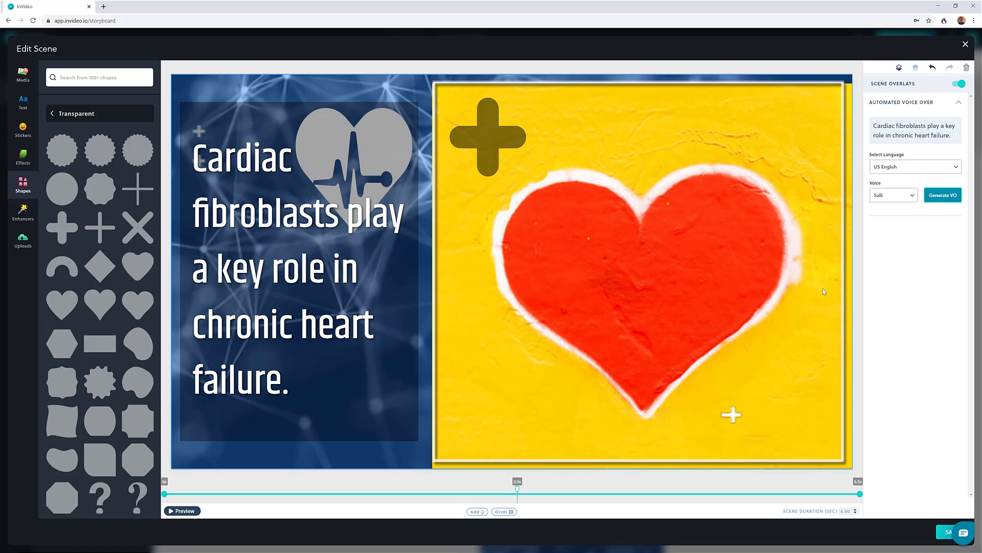
{"action": "left_click", "coordinate": [900, 166]}
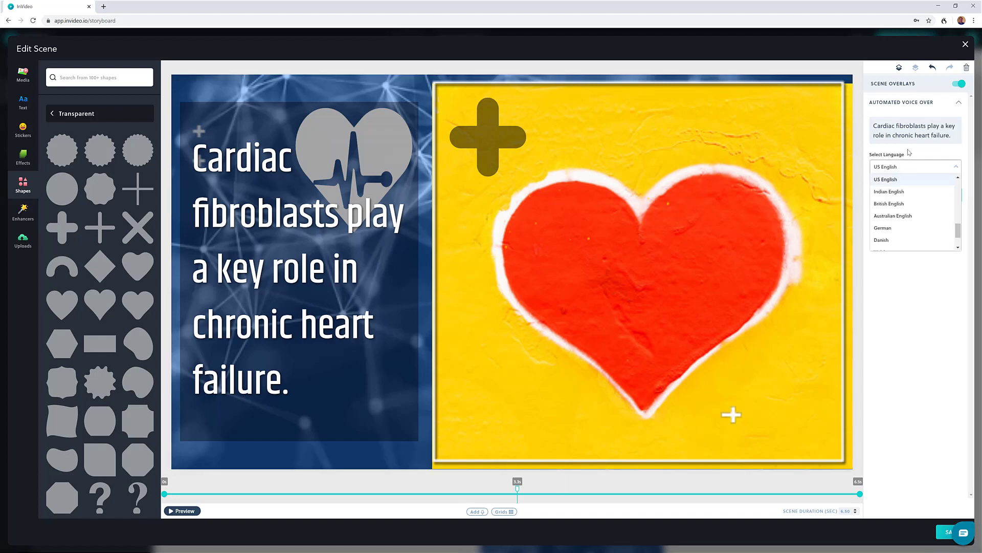
{"action": "left_click", "coordinate": [902, 166]}
{"action": "left_click", "coordinate": [901, 197]}
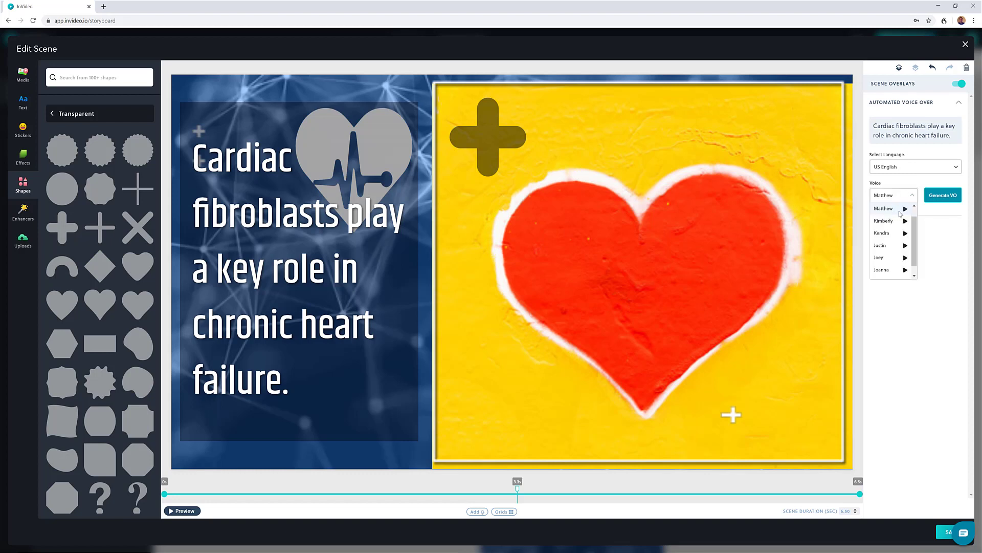
{"action": "left_click", "coordinate": [905, 209]}
{"action": "left_click", "coordinate": [949, 226]}
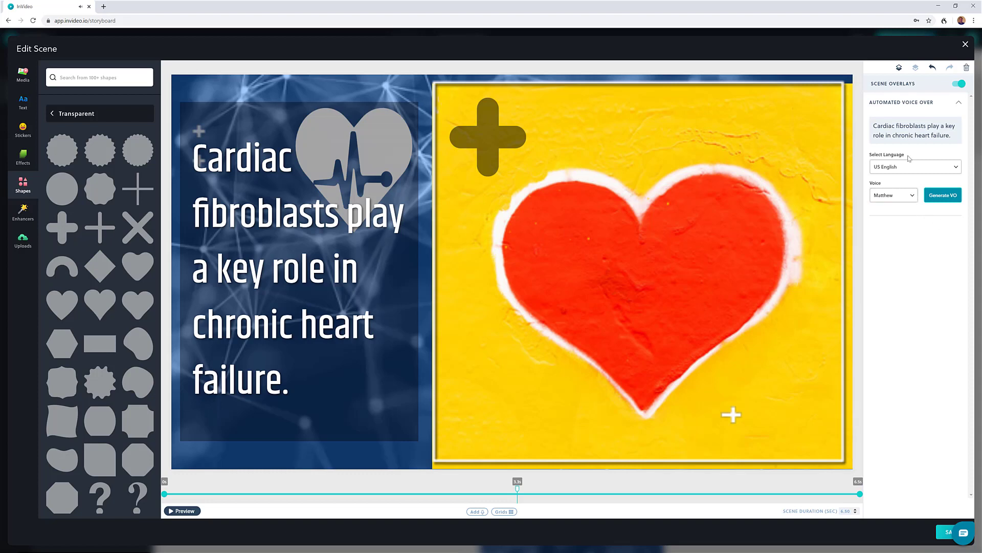
Generate the voice over from the cardiac fibroblasts text, play it and add it to the scene.
{"action": "left_click_drag", "start_coordinate": [871, 127], "coordinate": [968, 149]}
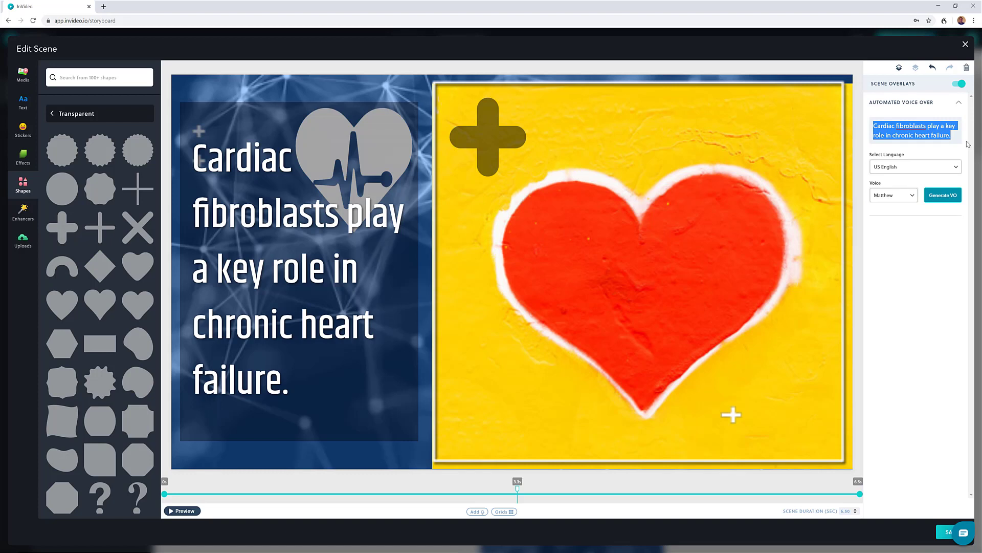
{"action": "left_click", "coordinate": [944, 196]}
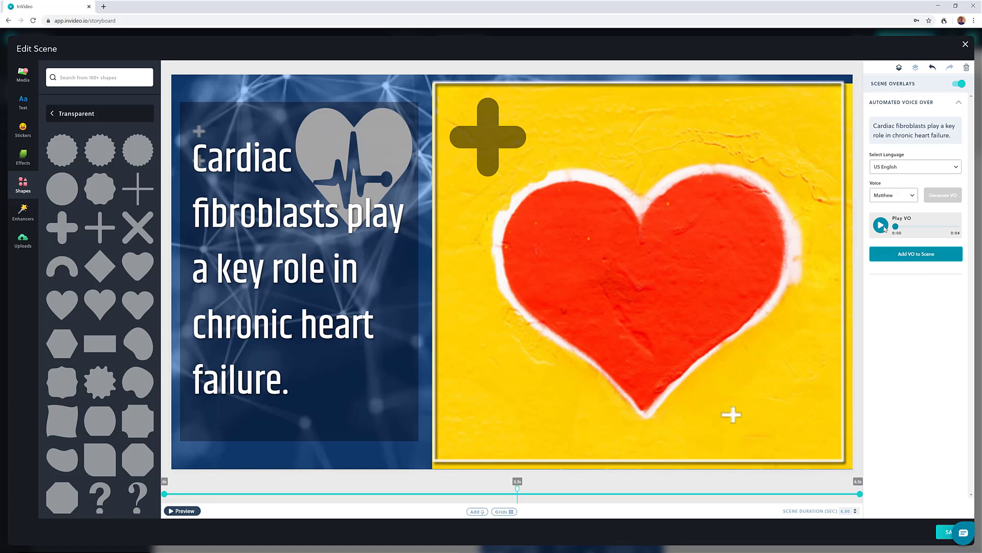
{"action": "left_click", "coordinate": [881, 226]}
{"action": "left_click", "coordinate": [916, 254]}
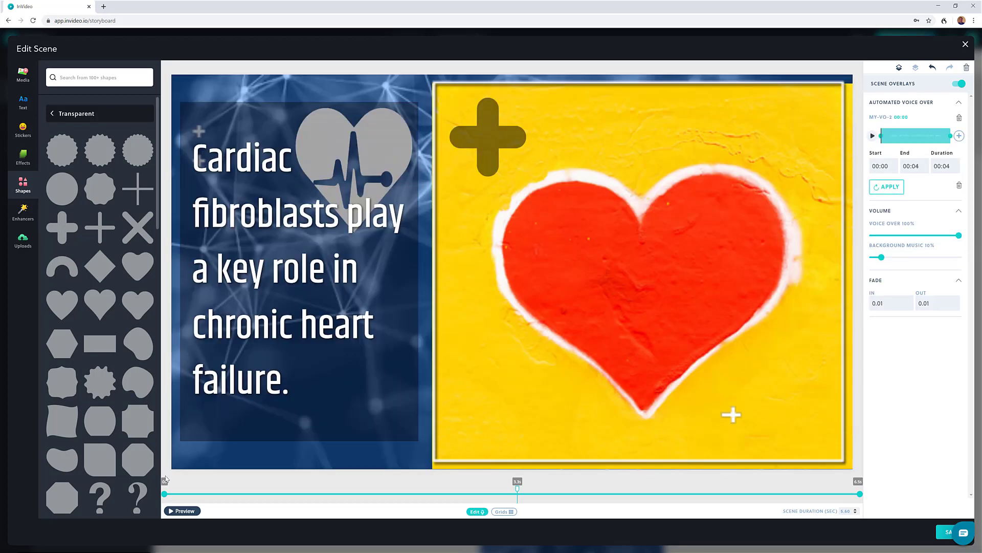
Preview the scene, and set the voice over volume to about 88% and the background music to about 20%.
{"action": "left_click", "coordinate": [182, 511]}
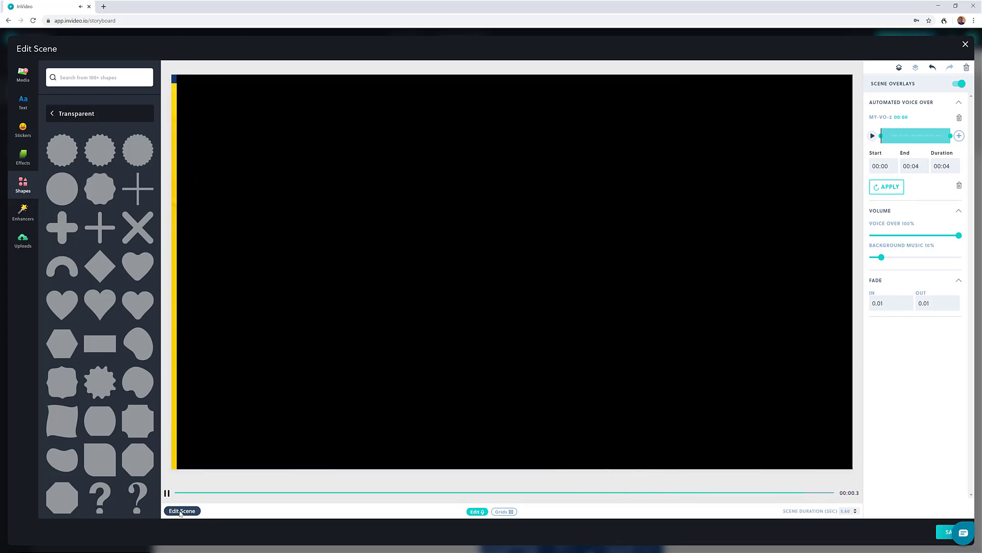
{"action": "left_click", "coordinate": [181, 510]}
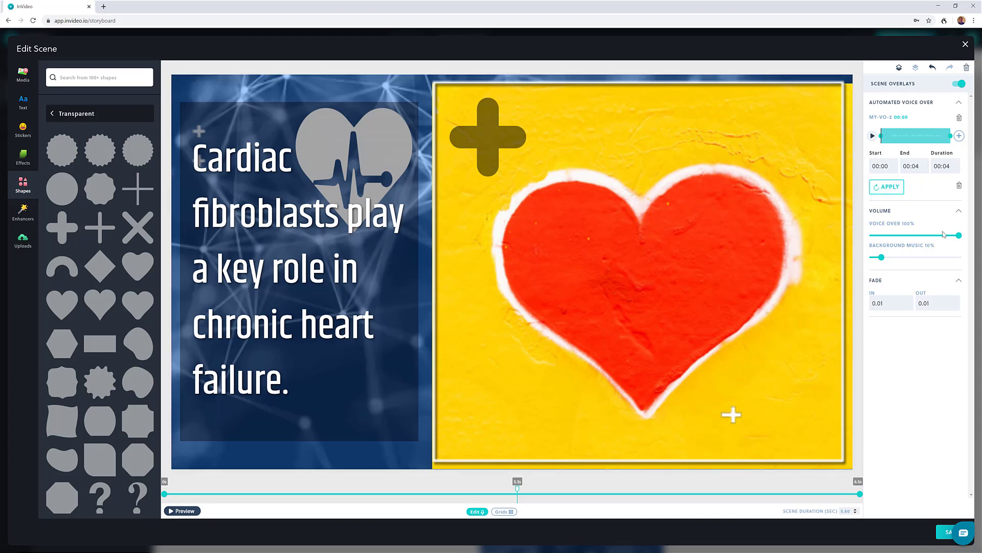
{"action": "left_click_drag", "start_coordinate": [959, 236], "coordinate": [948, 238]}
{"action": "mouse_move", "coordinate": [881, 258]}
{"action": "left_mouse_down"}
{"action": "mouse_move", "coordinate": [904, 257]}
{"action": "mouse_move", "coordinate": [891, 260]}
{"action": "left_mouse_up"}
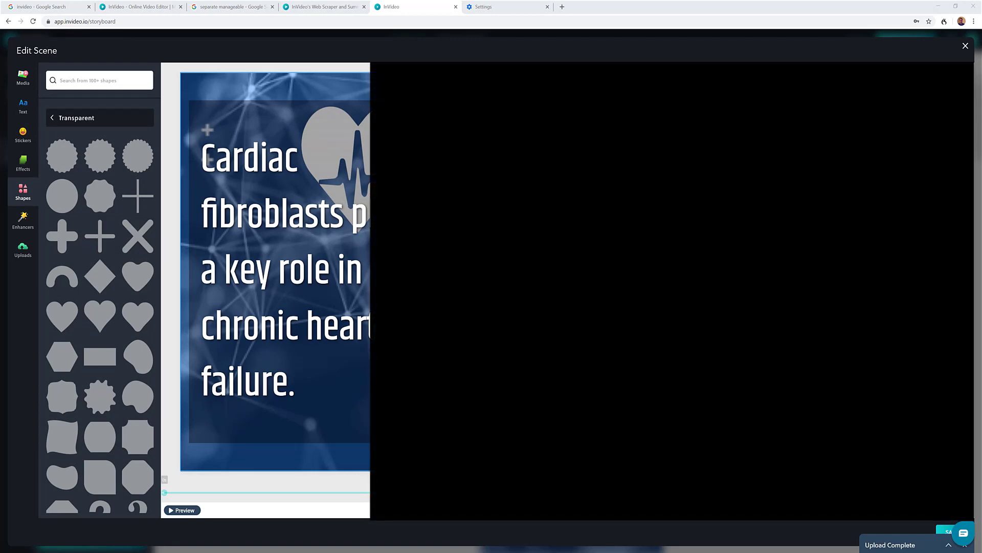
Choose testing.mov from the desktop for upload and play its first seconds.
{"action": "left_click", "coordinate": [26, 250]}
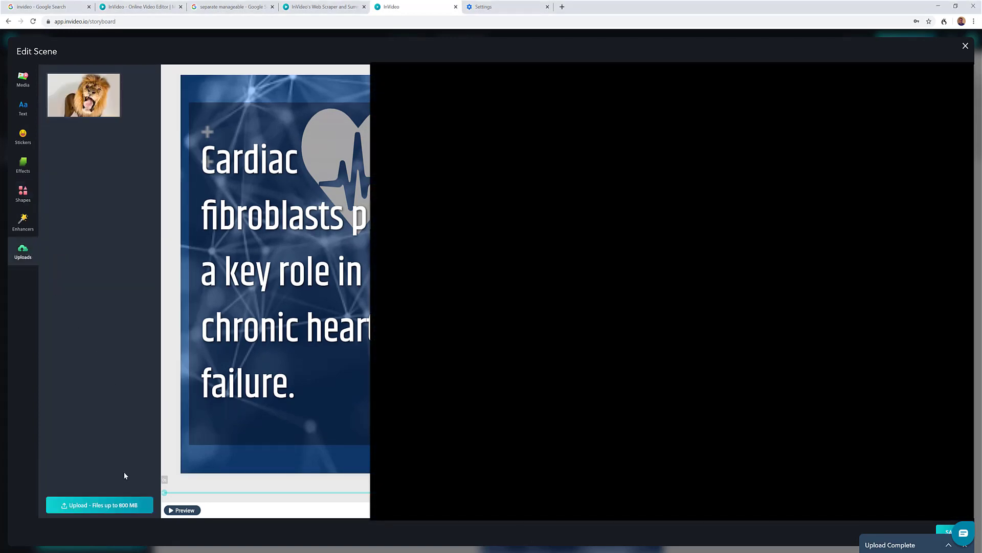
{"action": "left_click", "coordinate": [114, 505]}
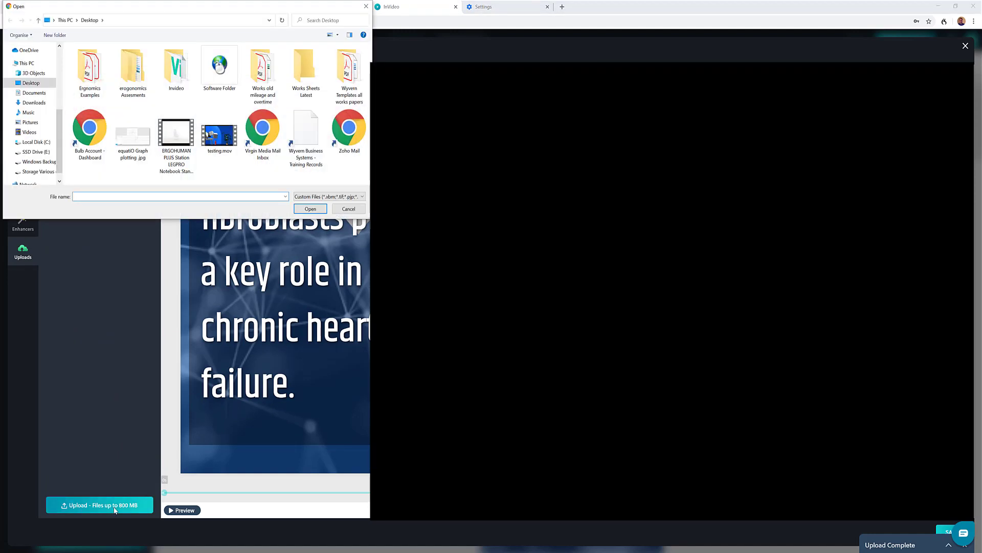
{"action": "left_click", "coordinate": [218, 142]}
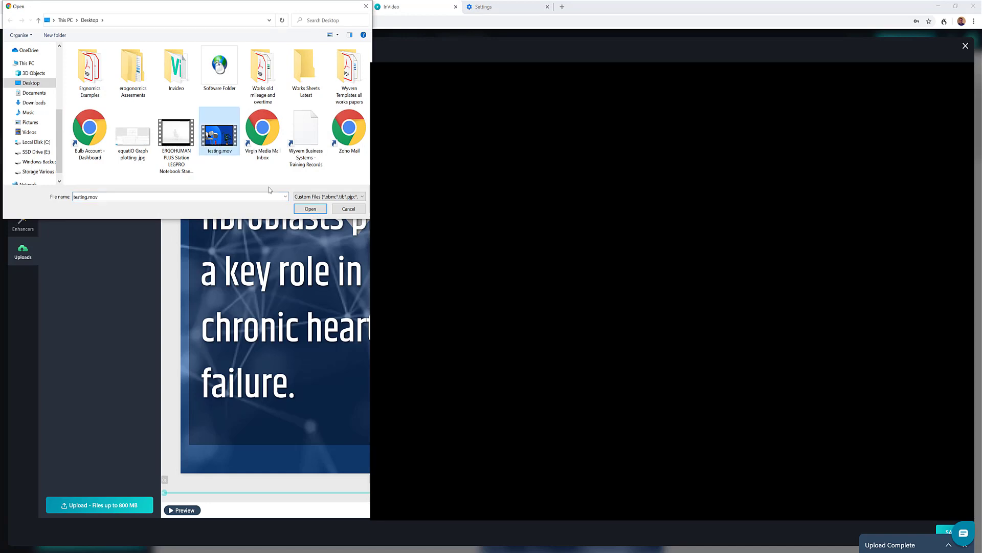
{"action": "left_click", "coordinate": [300, 210]}
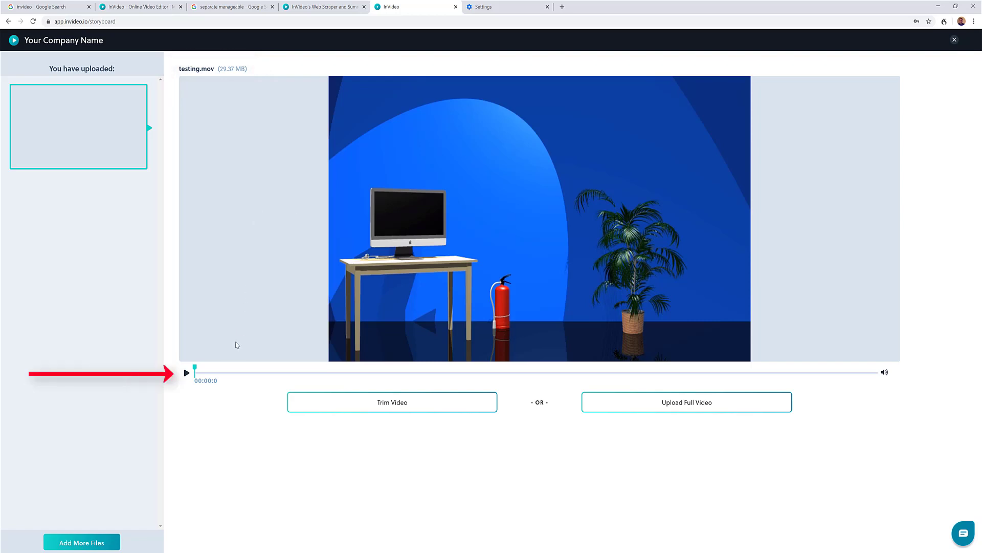
{"action": "left_click", "coordinate": [187, 376]}
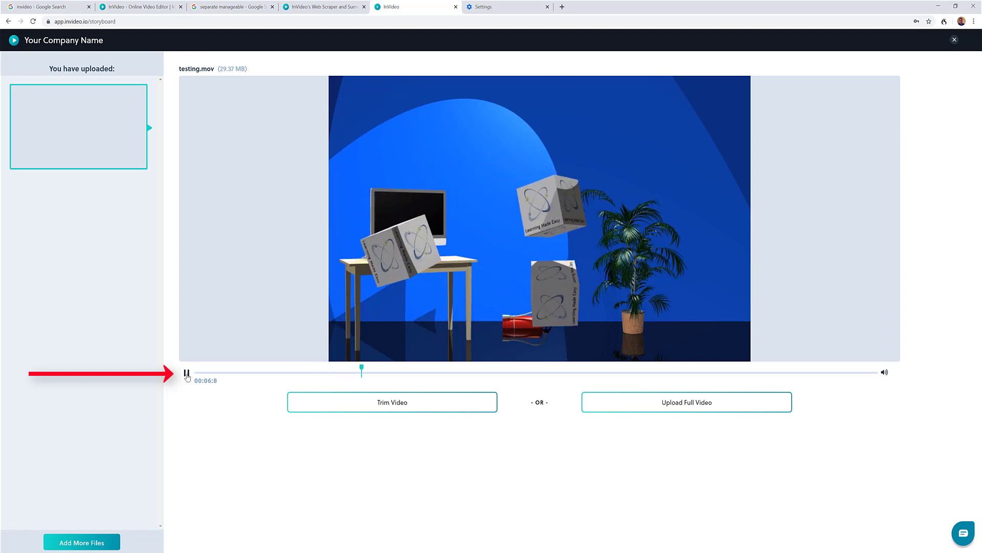
{"action": "left_click", "coordinate": [187, 373]}
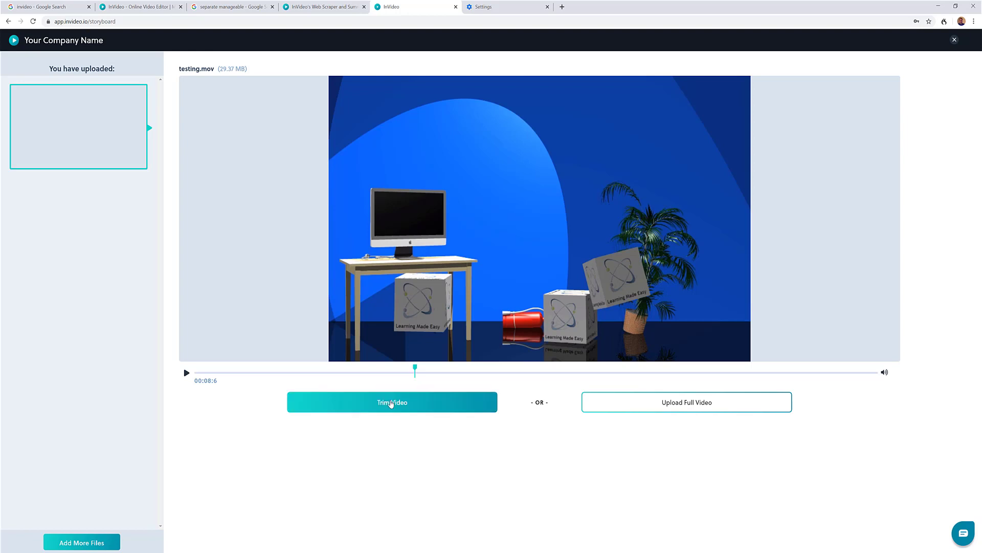
Trim testing.mov to an out time of 00:10:6 and upload the trimmed section.
{"action": "left_click", "coordinate": [392, 401]}
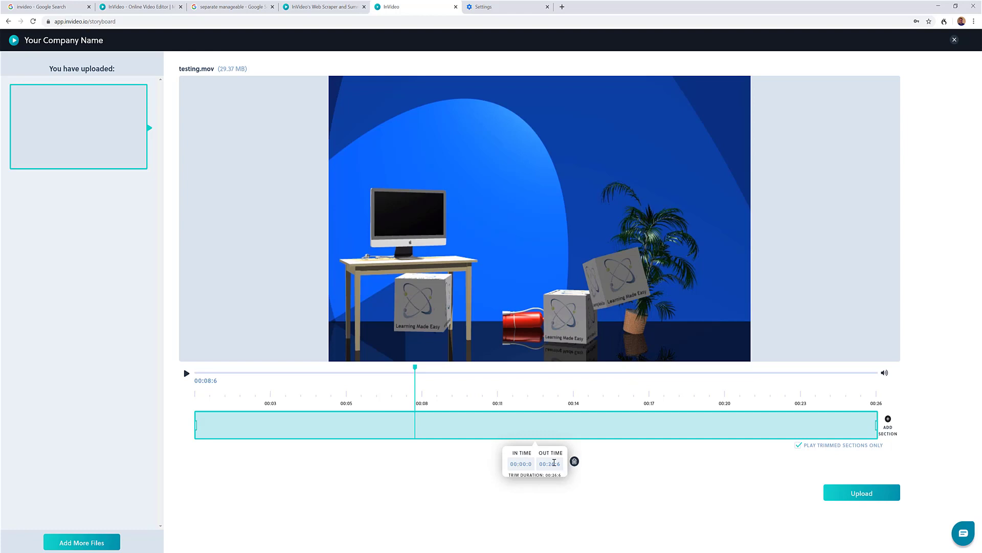
{"action": "double_click", "coordinate": [555, 463]}
{"action": "left_click", "coordinate": [556, 464]}
{"action": "type", "text": "10:"}
{"action": "key", "text": "Return"}
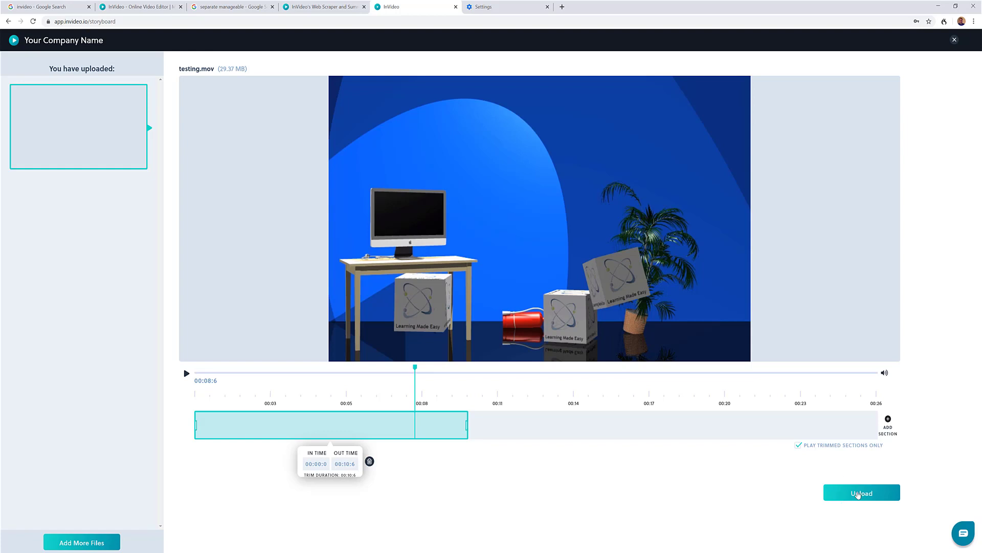
{"action": "left_click", "coordinate": [860, 494]}
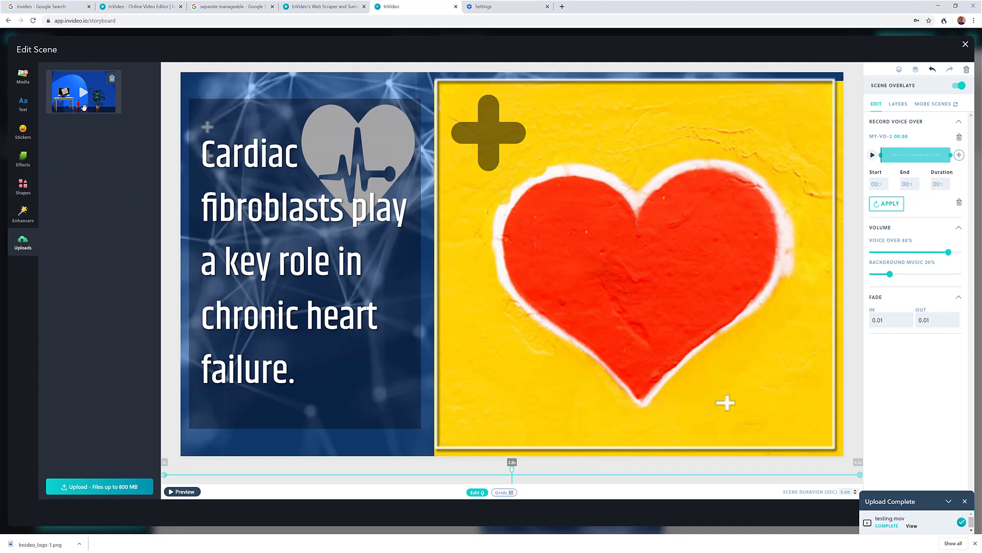
Add the uploaded clip to the scene with its audio muted to keep the voice over, and preview the scene.
{"action": "left_click_drag", "start_coordinate": [85, 106], "coordinate": [666, 267]}
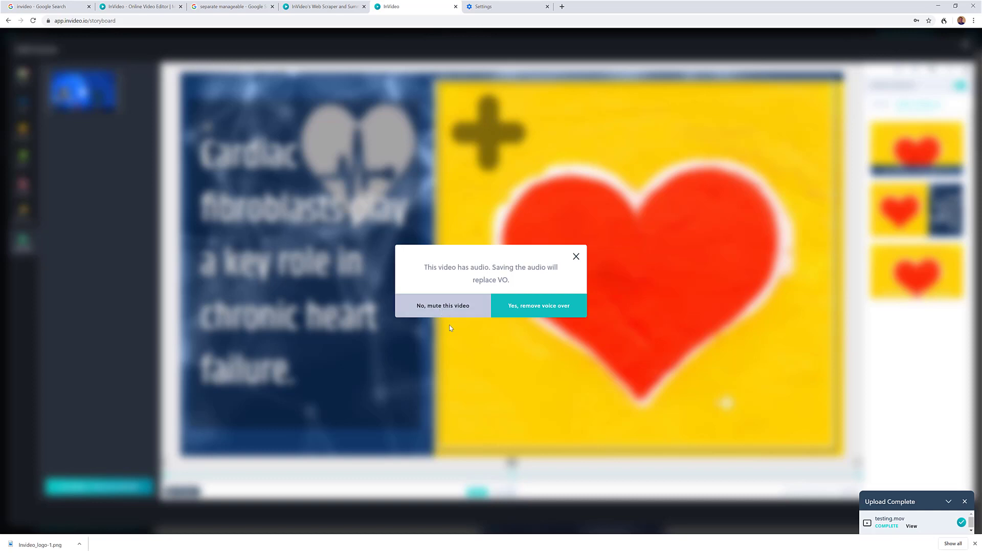
{"action": "left_click", "coordinate": [444, 309]}
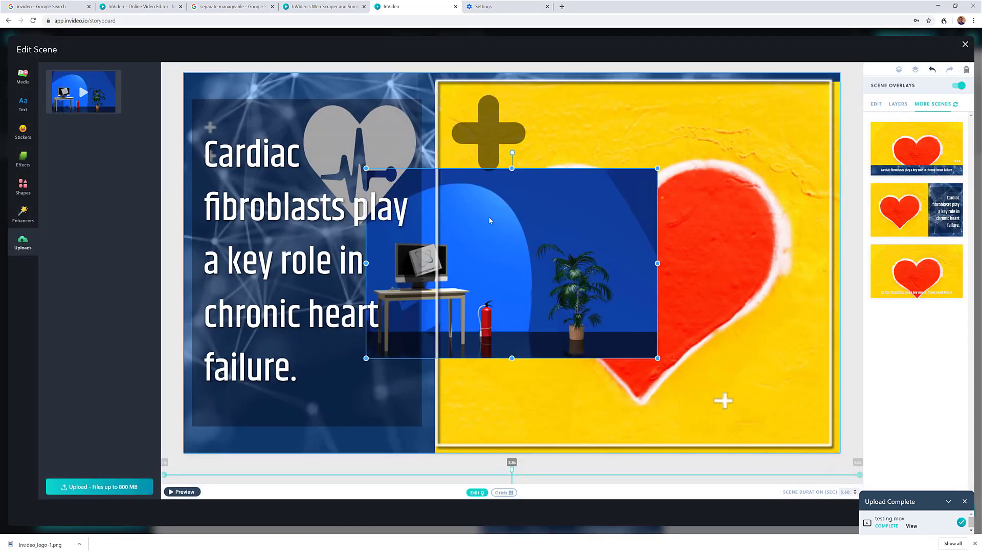
{"action": "left_click", "coordinate": [535, 186]}
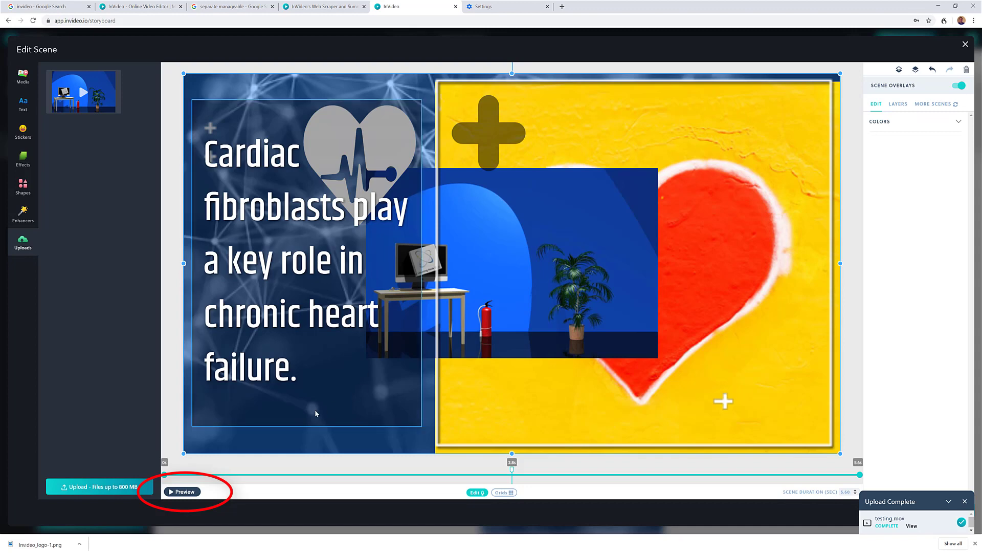
{"action": "left_click", "coordinate": [188, 491]}
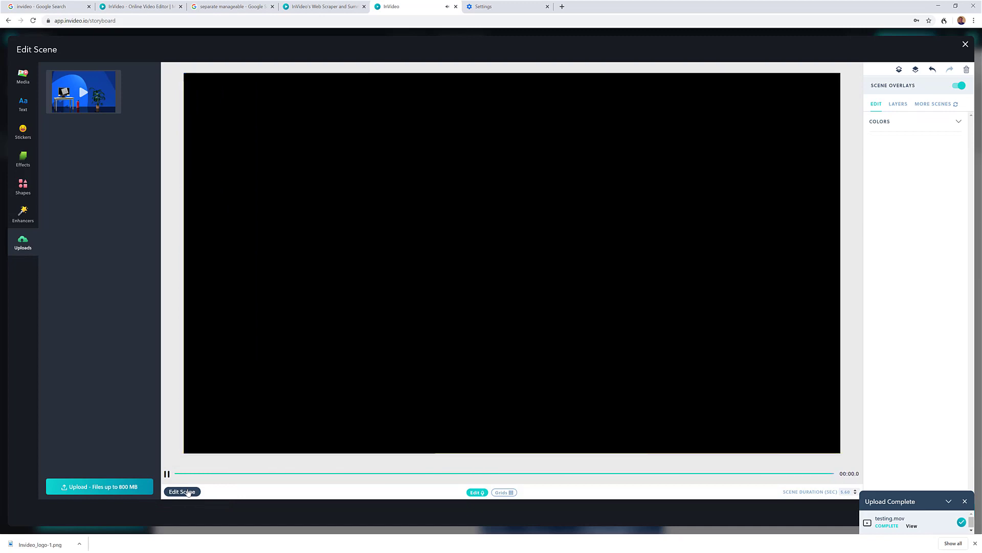
{"action": "left_click", "coordinate": [187, 492]}
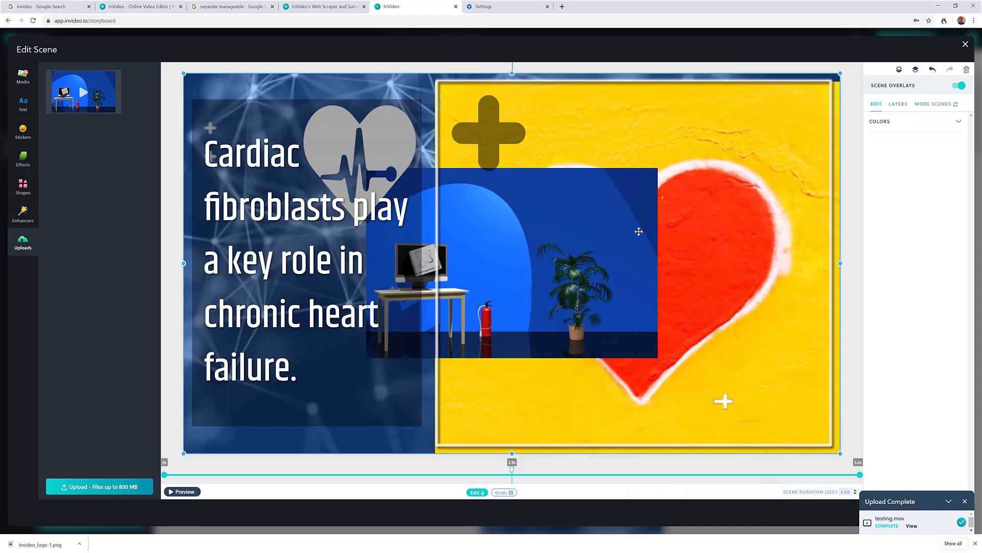
Delete the Media 2 (Video) layer from the scene and close the scene editor to return to the storyboard.
{"action": "left_click", "coordinate": [900, 105]}
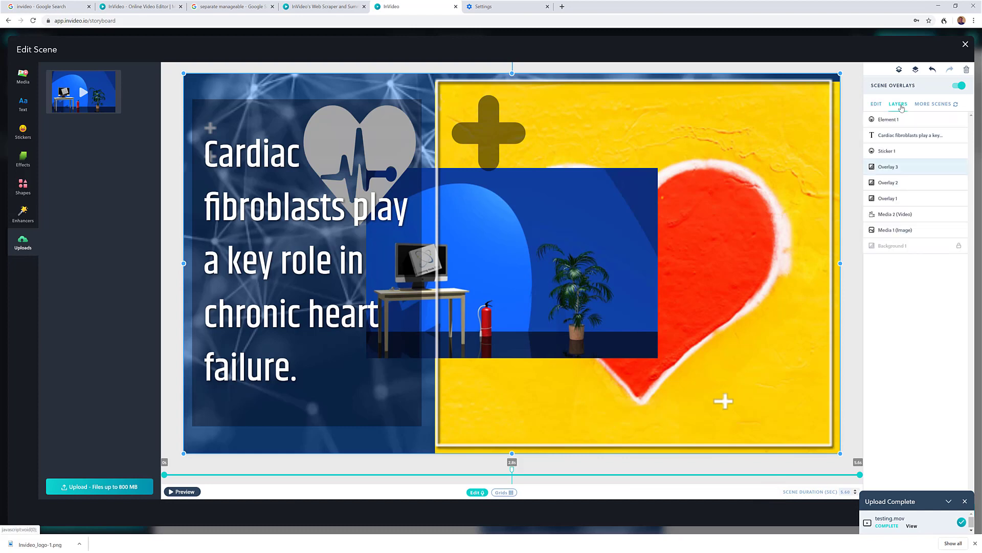
{"action": "left_click", "coordinate": [904, 215]}
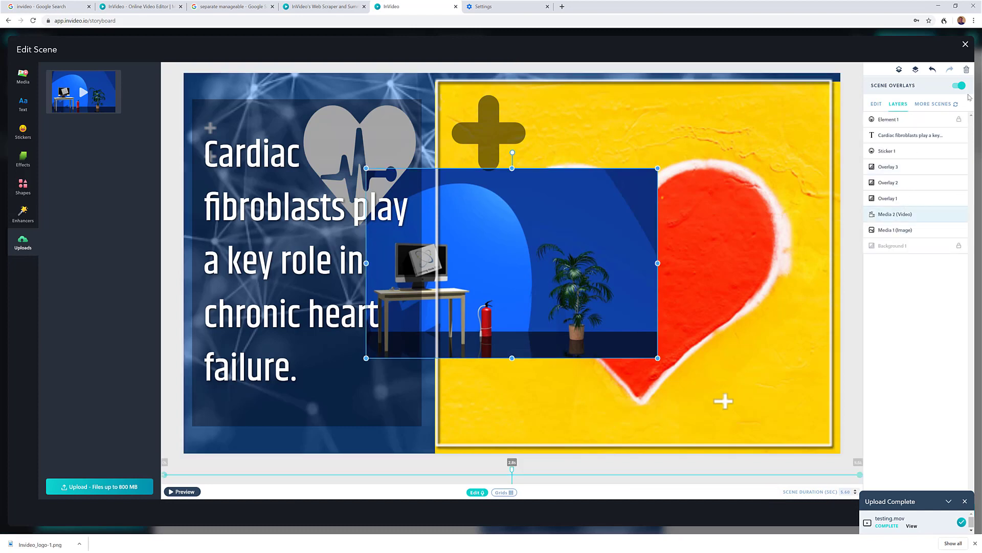
{"action": "left_click", "coordinate": [966, 70]}
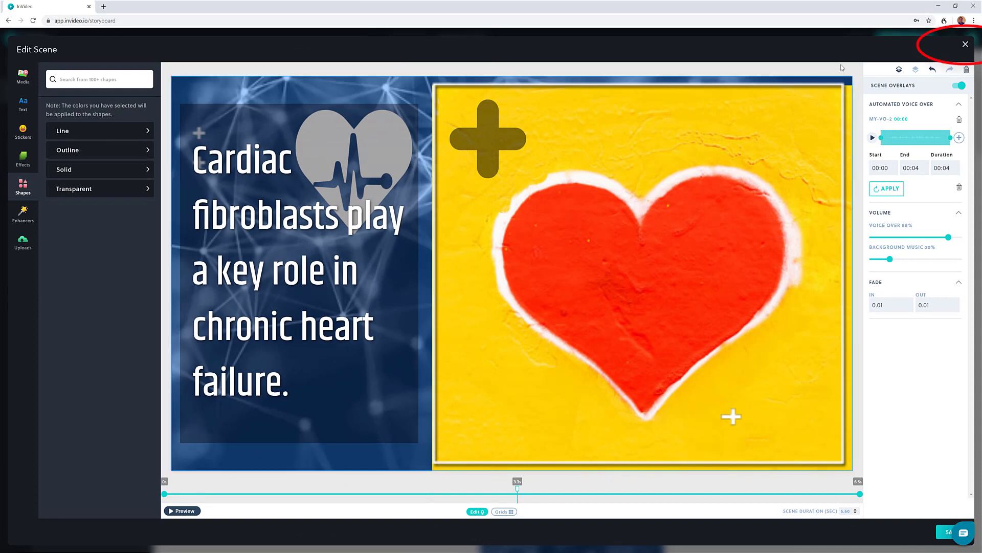
{"action": "left_click", "coordinate": [965, 46]}
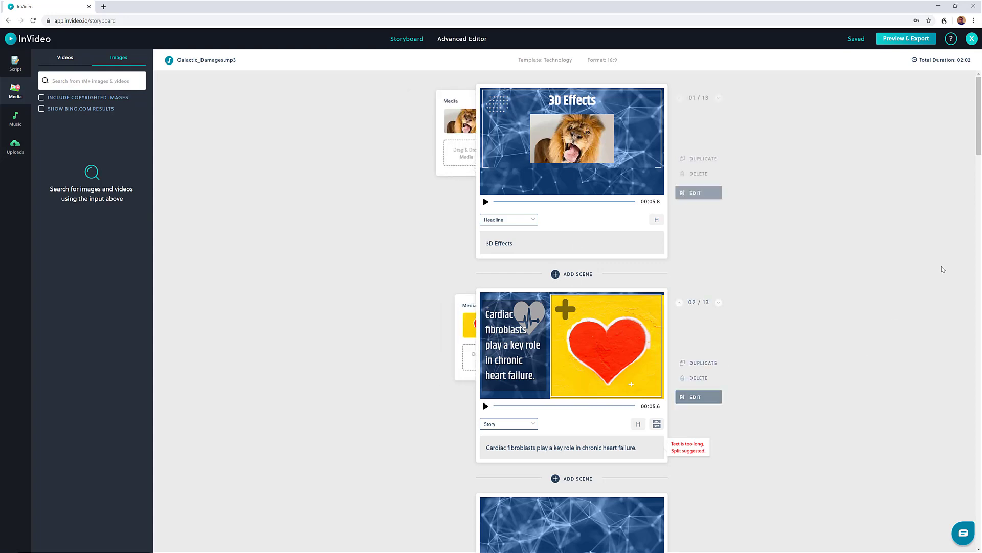
Play the preview of the third storyboard scene and pause it partway through.
{"action": "left_click_drag", "start_coordinate": [979, 149], "coordinate": [980, 192]}
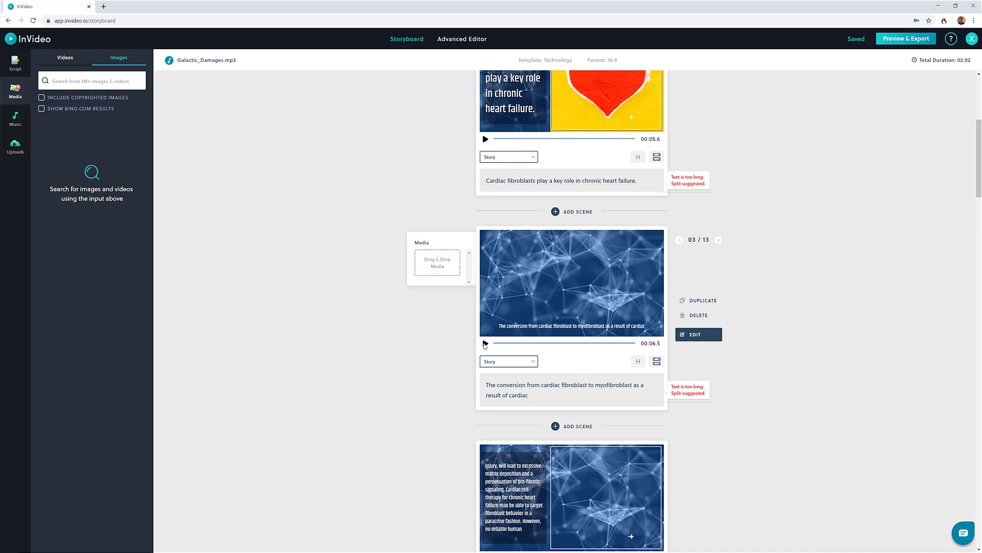
{"action": "left_click", "coordinate": [486, 343]}
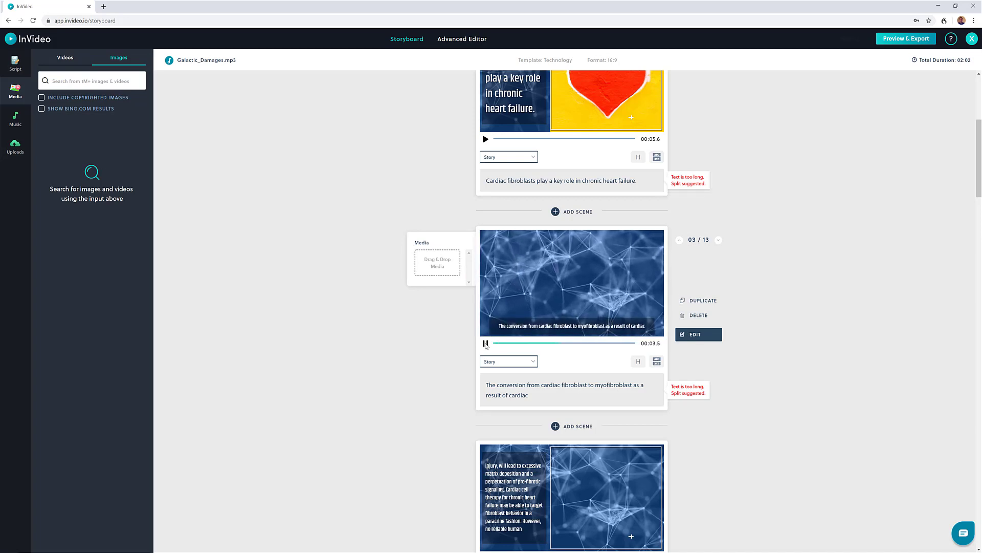
{"action": "left_click", "coordinate": [486, 344]}
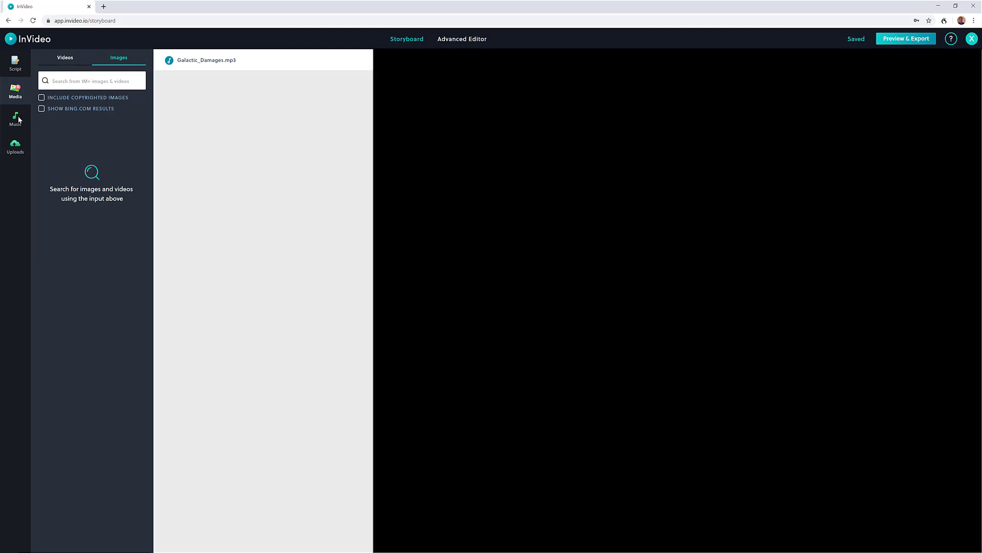
Sample Drum Bass and Charisma from the Angry music category and select Charisma as the video's music track.
{"action": "left_click", "coordinate": [16, 118]}
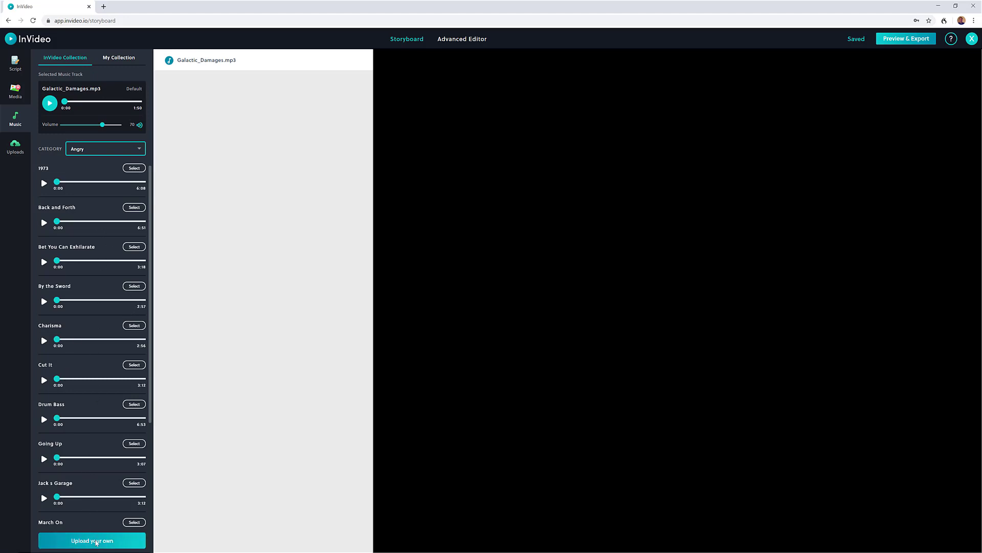
{"action": "left_click", "coordinate": [96, 541]}
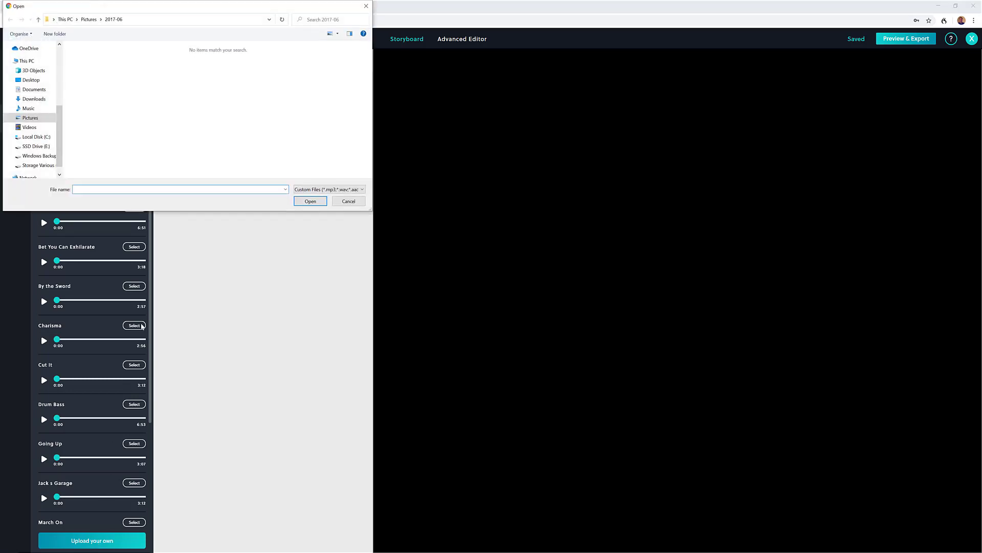
{"action": "left_click", "coordinate": [348, 201]}
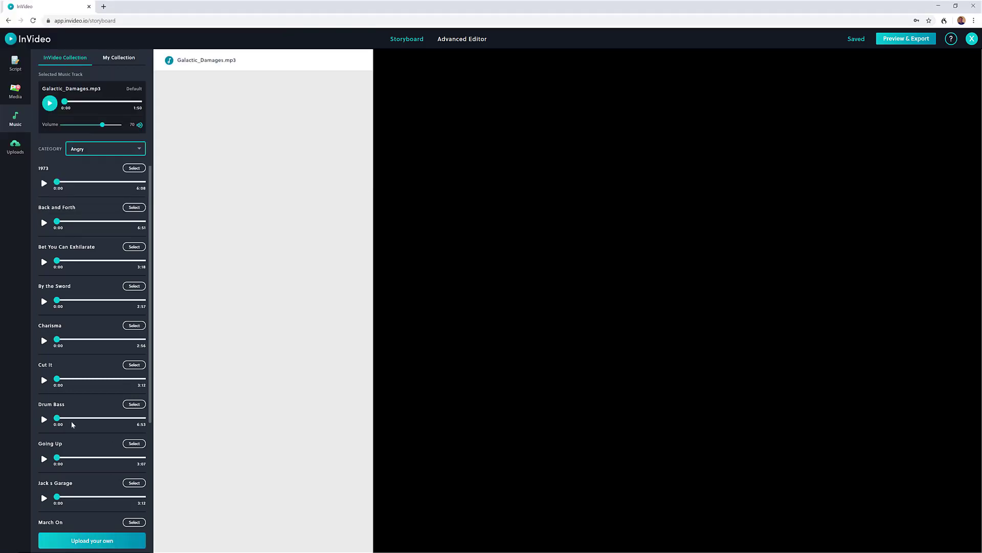
{"action": "left_click", "coordinate": [44, 420]}
{"action": "left_click", "coordinate": [44, 420]}
{"action": "left_click", "coordinate": [44, 340]}
{"action": "left_click", "coordinate": [44, 340]}
{"action": "left_click", "coordinate": [133, 326]}
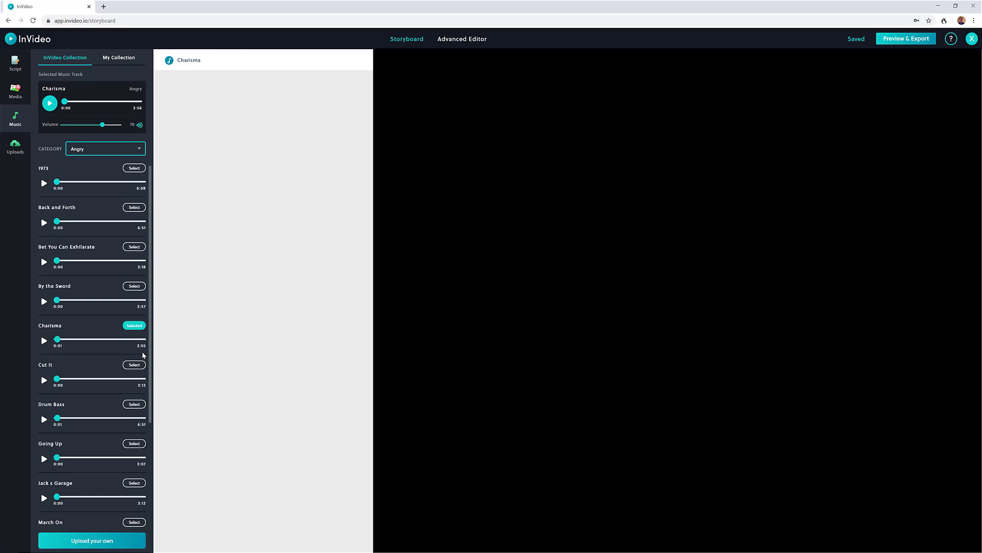
Look over the available music categories and the personal music collection, and return to the InVideo collection.
{"action": "left_click", "coordinate": [139, 149]}
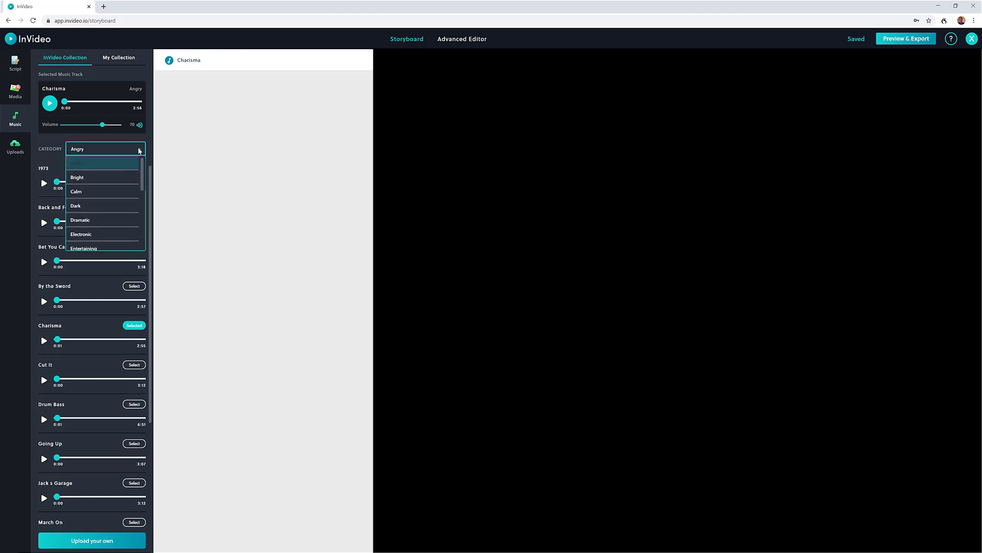
{"action": "left_click", "coordinate": [139, 150]}
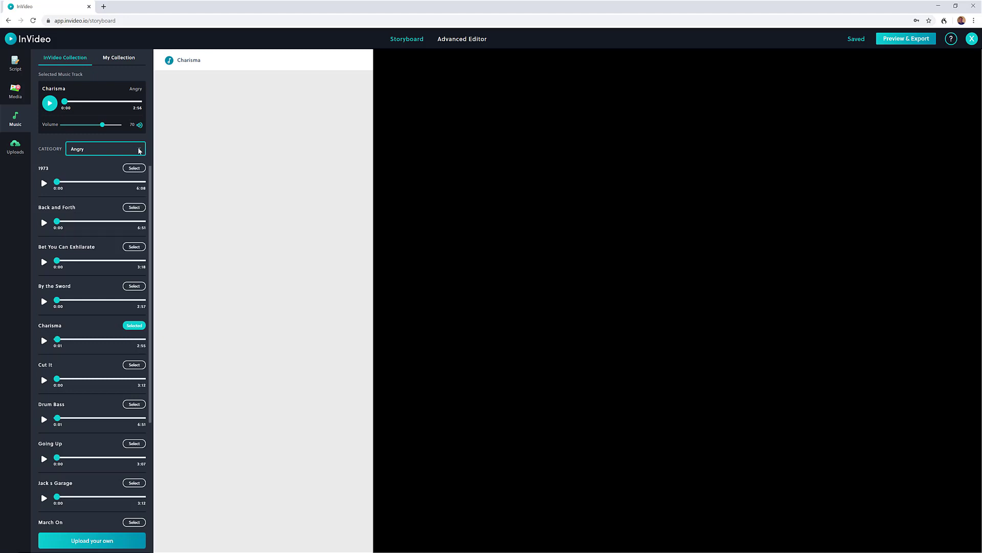
{"action": "left_click", "coordinate": [123, 59]}
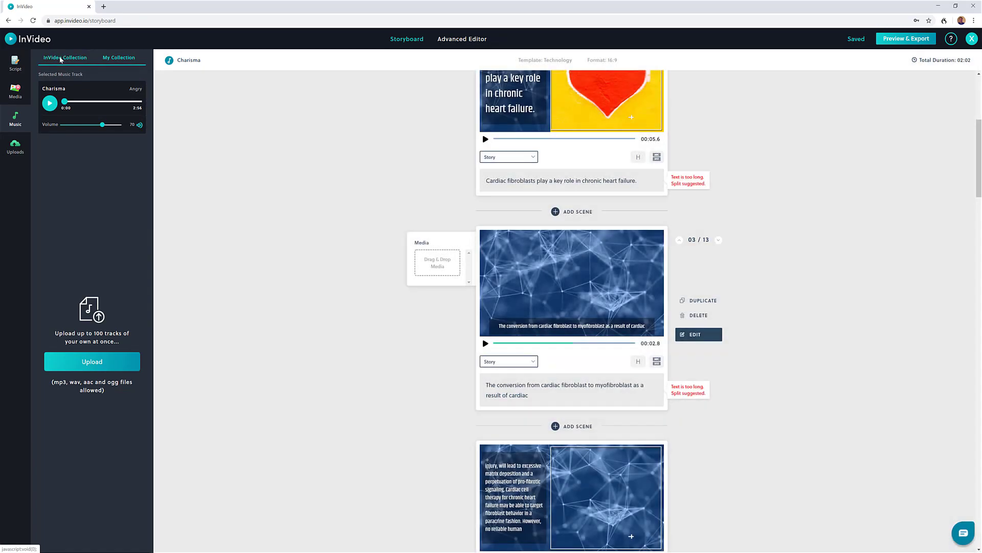
{"action": "left_click", "coordinate": [60, 59]}
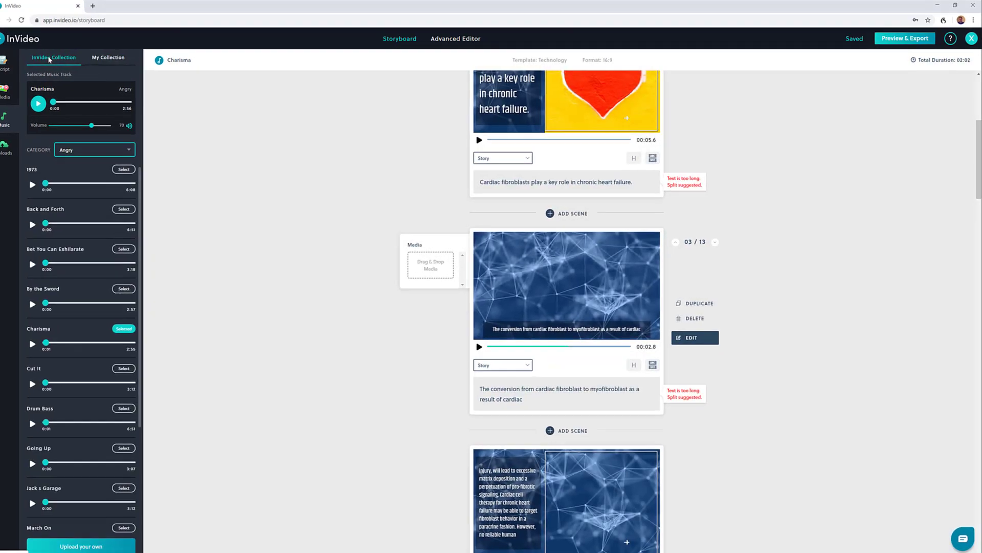
Preview the first scenes of the complete video, export it and download the rendered file.
{"action": "scroll", "coordinate": [572, 307], "scroll_direction": "down", "scroll_amount": 5}
{"action": "scroll", "coordinate": [572, 307], "scroll_direction": "down", "scroll_amount": 5}
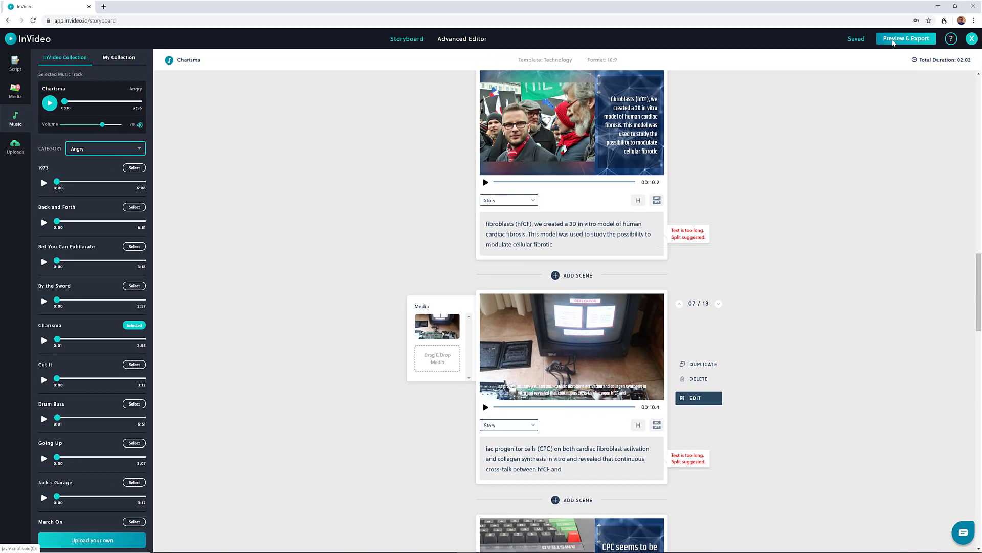
{"action": "left_click", "coordinate": [894, 43]}
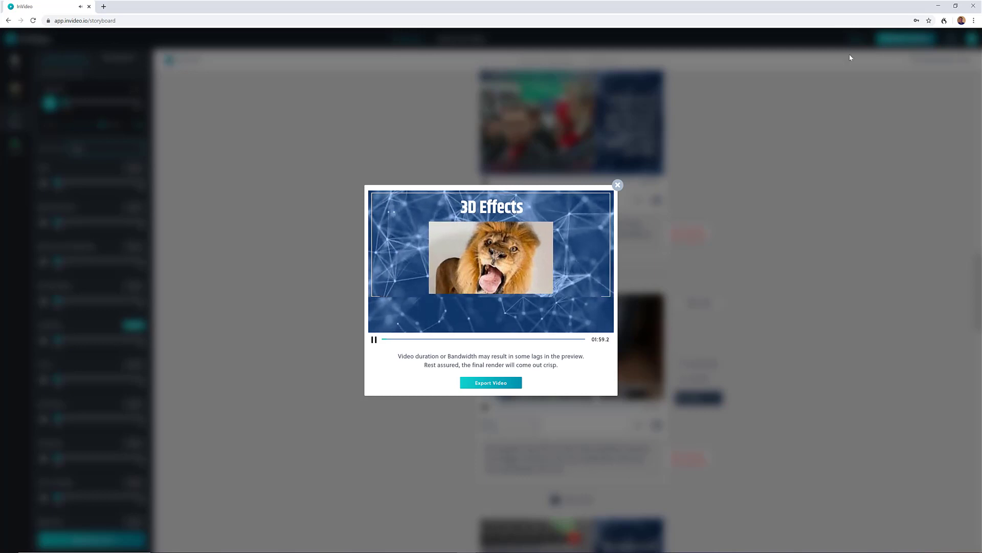
{"action": "left_click", "coordinate": [373, 341]}
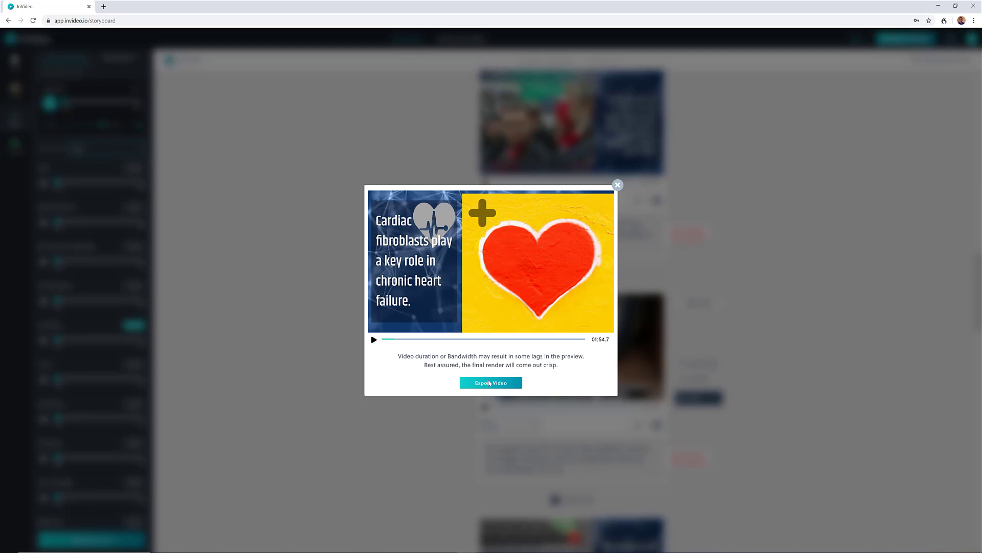
{"action": "left_click", "coordinate": [489, 385]}
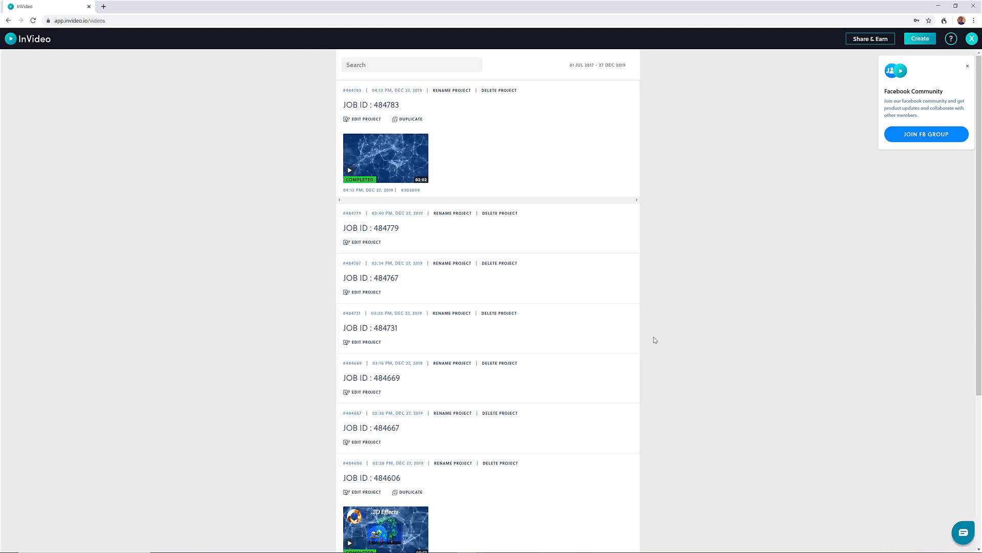
{"action": "left_click", "coordinate": [422, 142]}
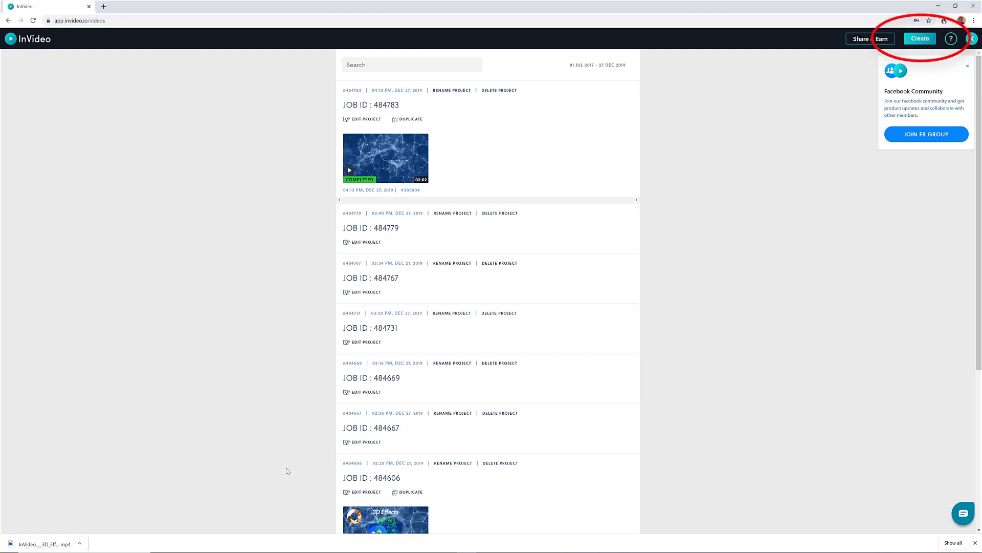
Start a new project from pre-made templates and browse the December Calendar, Testimonials and Invites categories.
{"action": "left_click", "coordinate": [919, 40]}
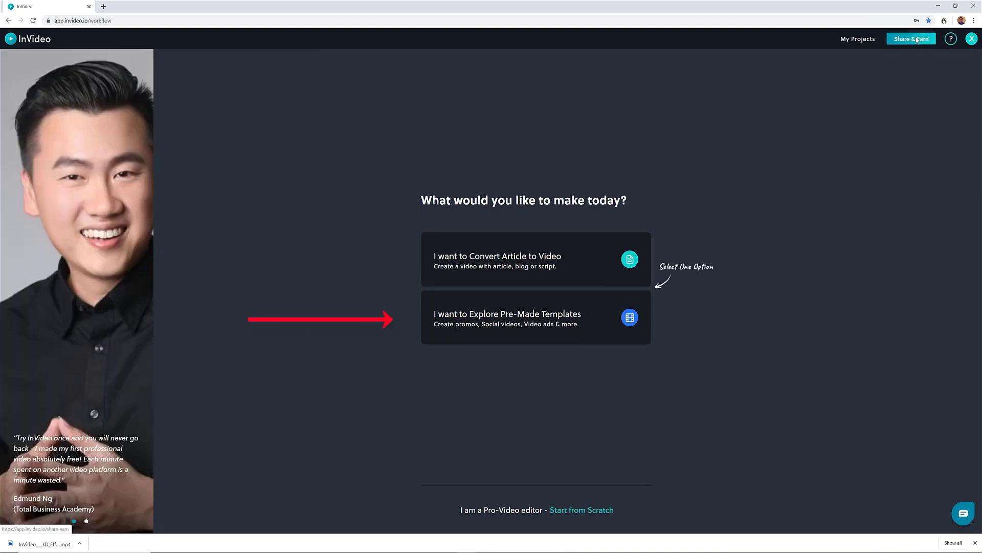
{"action": "left_click", "coordinate": [504, 324]}
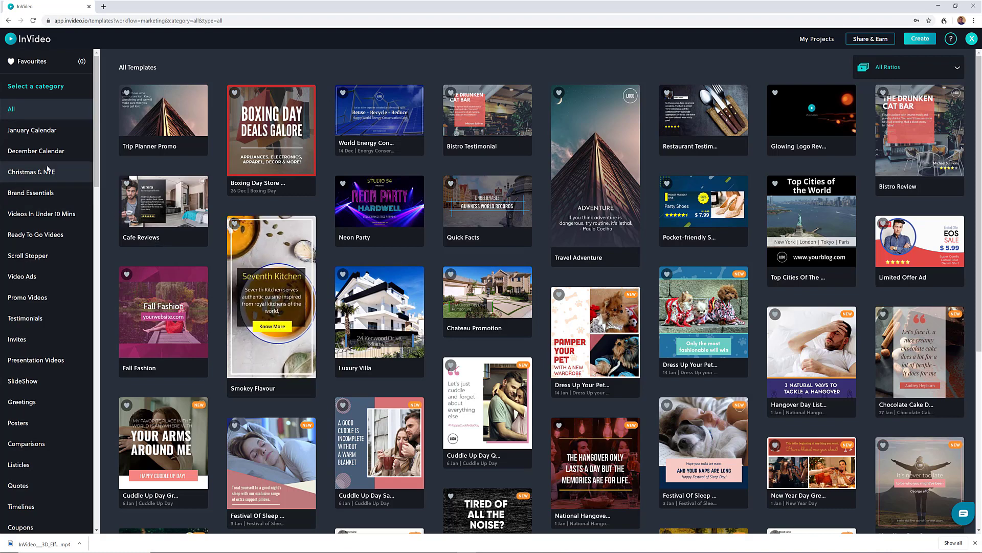
{"action": "left_click", "coordinate": [43, 153]}
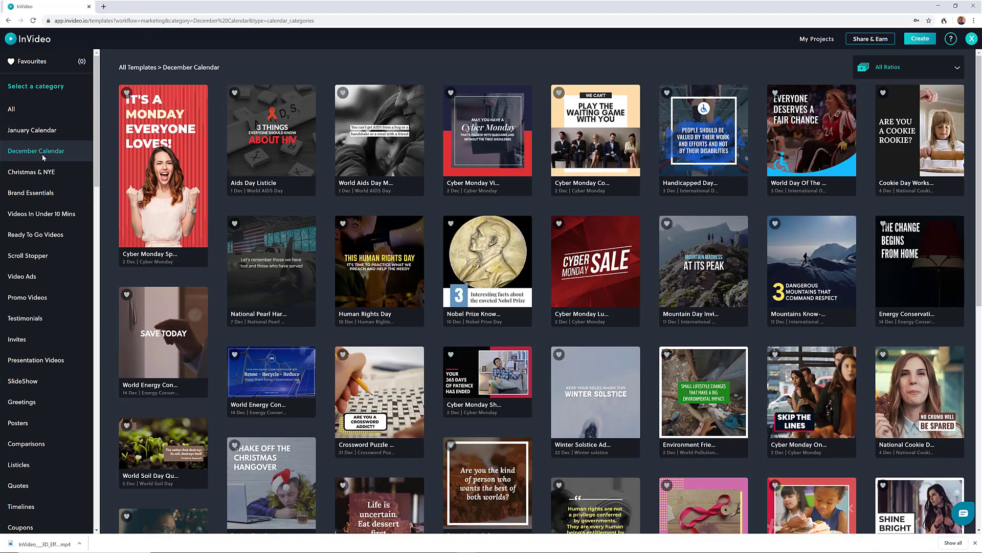
{"action": "left_click", "coordinate": [29, 319]}
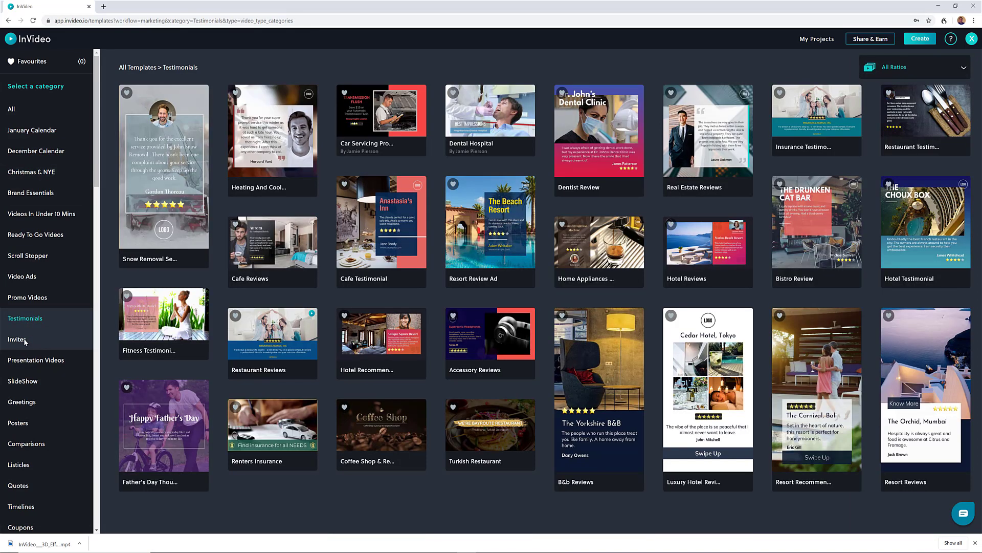
{"action": "left_click", "coordinate": [24, 341]}
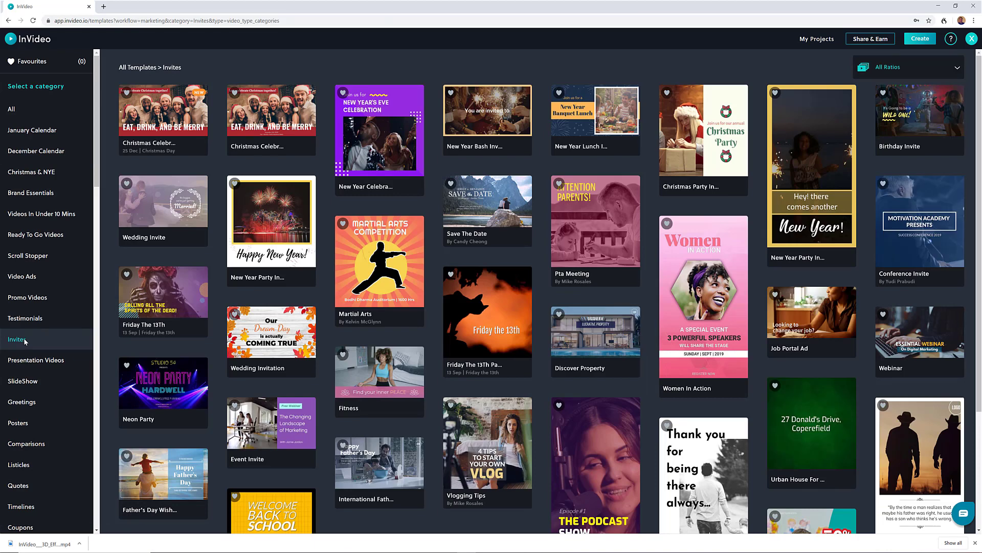
Open the November Sale template from the Outdoor/Nature category and start a 1:1 square project with it.
{"action": "scroll", "coordinate": [45, 368], "scroll_direction": "down", "scroll_amount": 15}
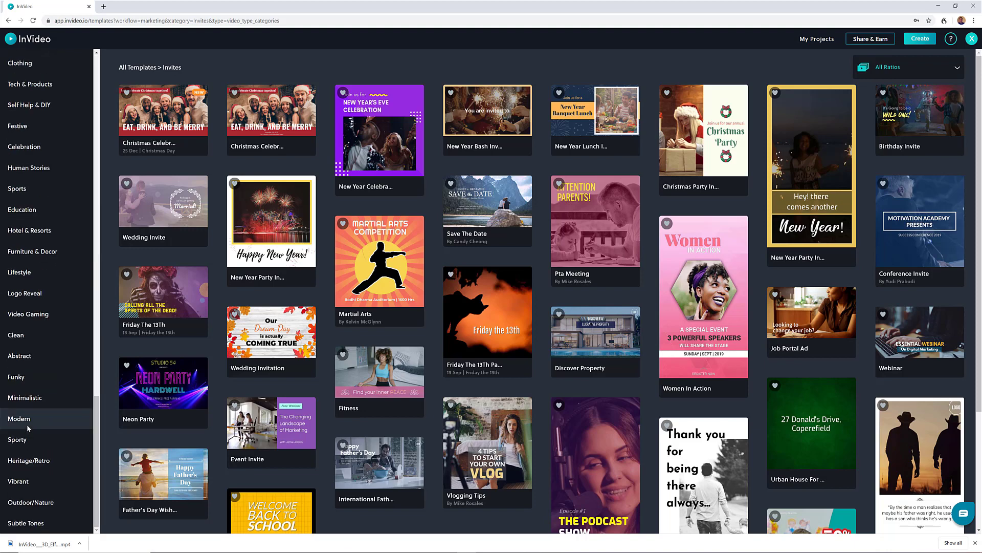
{"action": "left_click", "coordinate": [19, 500]}
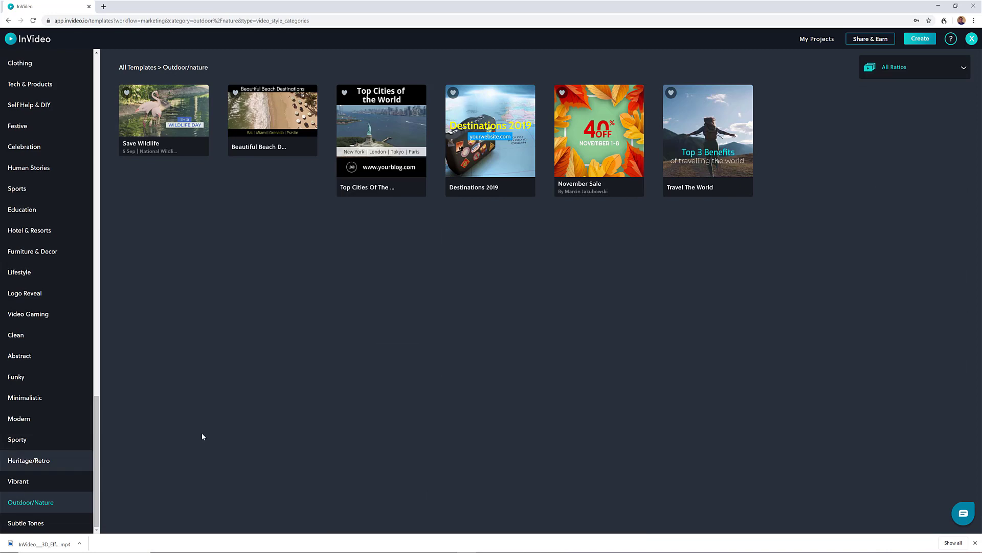
{"action": "left_click", "coordinate": [600, 139]}
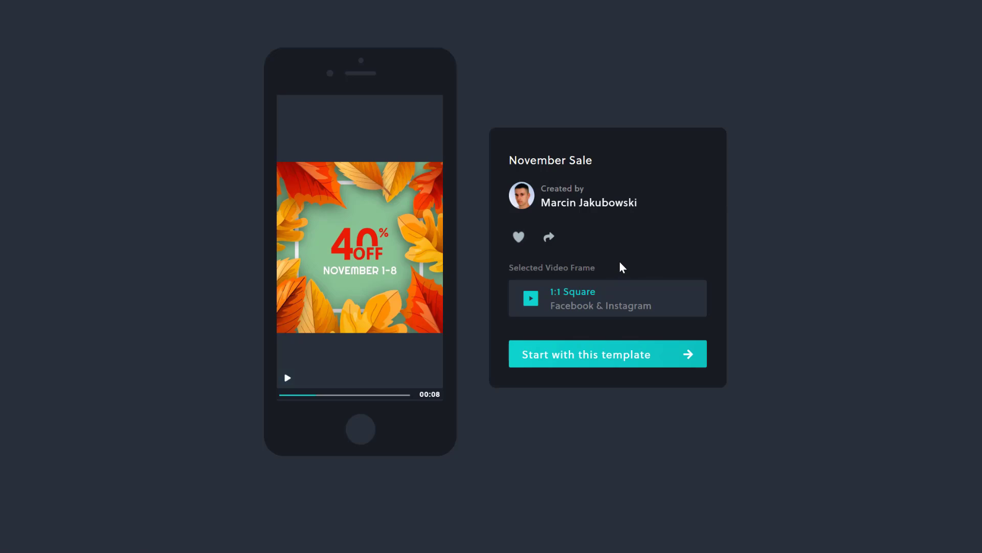
{"action": "left_click", "coordinate": [604, 353]}
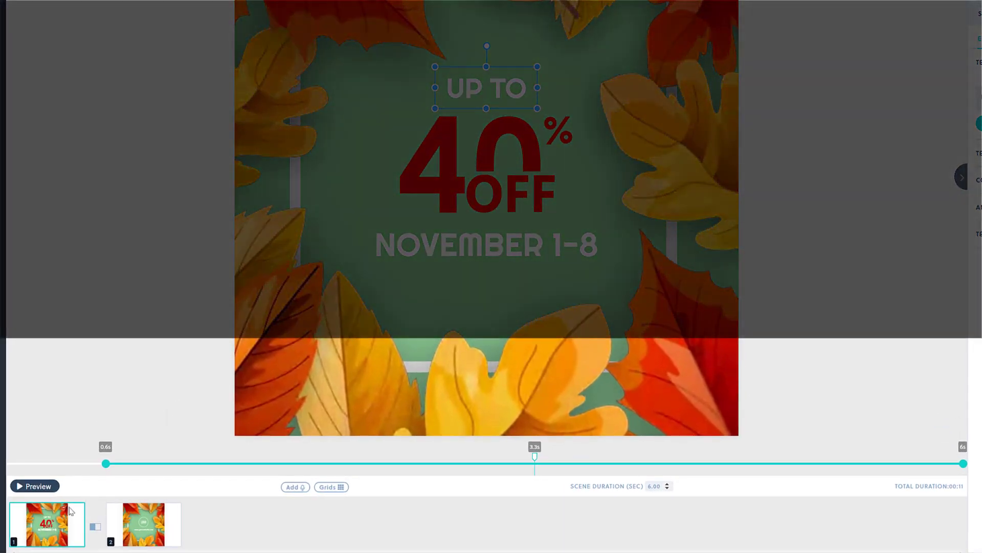
Apply the newly added transition listed between Slide Cube Right and Slide Cube Up to the two scenes, and preview the first scene.
{"action": "mouse_move", "coordinate": [47, 527]}
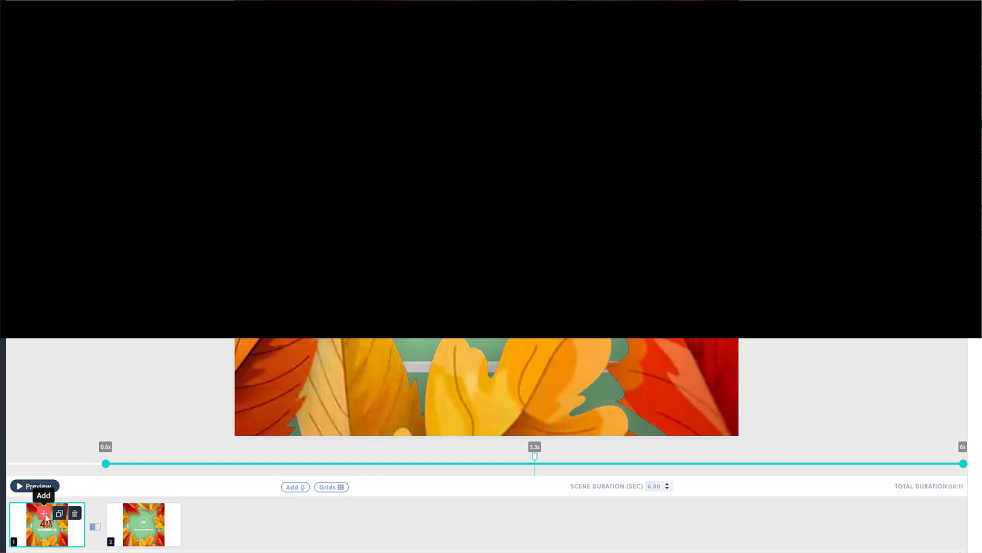
{"action": "left_click", "coordinate": [96, 527]}
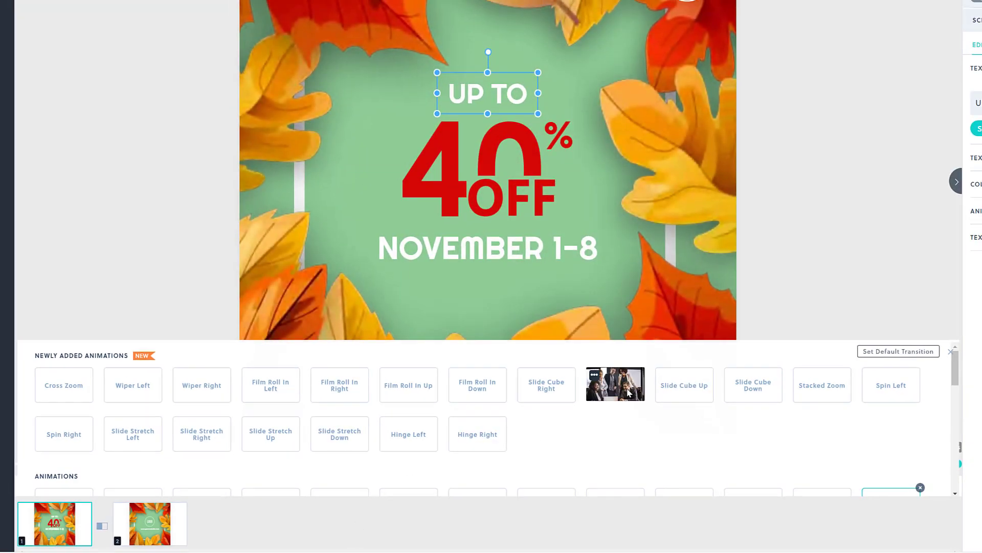
{"action": "left_click", "coordinate": [629, 391]}
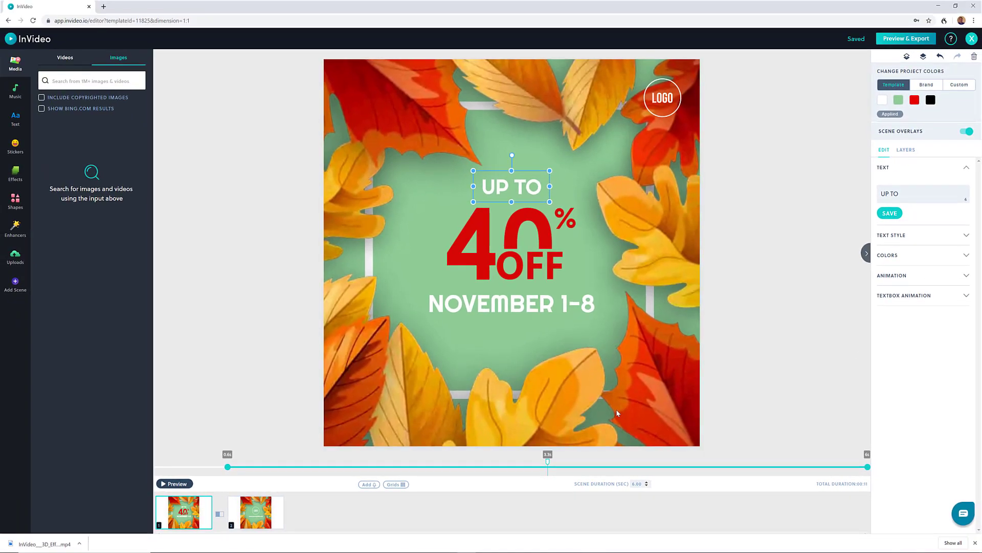
{"action": "left_click", "coordinate": [174, 484]}
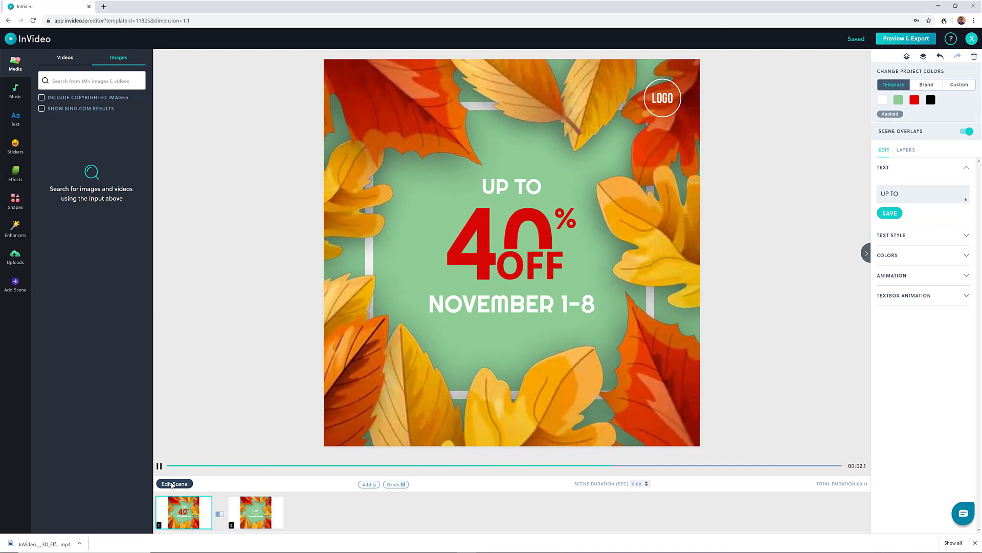
{"action": "left_click", "coordinate": [174, 483]}
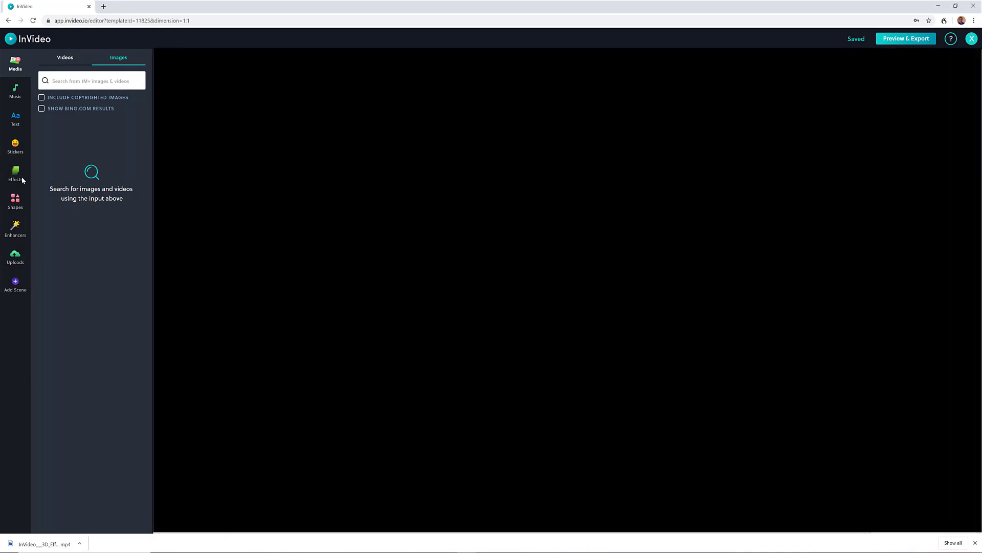
Browse the Fireworks effects, overlay the second Smoke effect on the first November Sale scene, and preview the scene.
{"action": "left_click", "coordinate": [22, 175]}
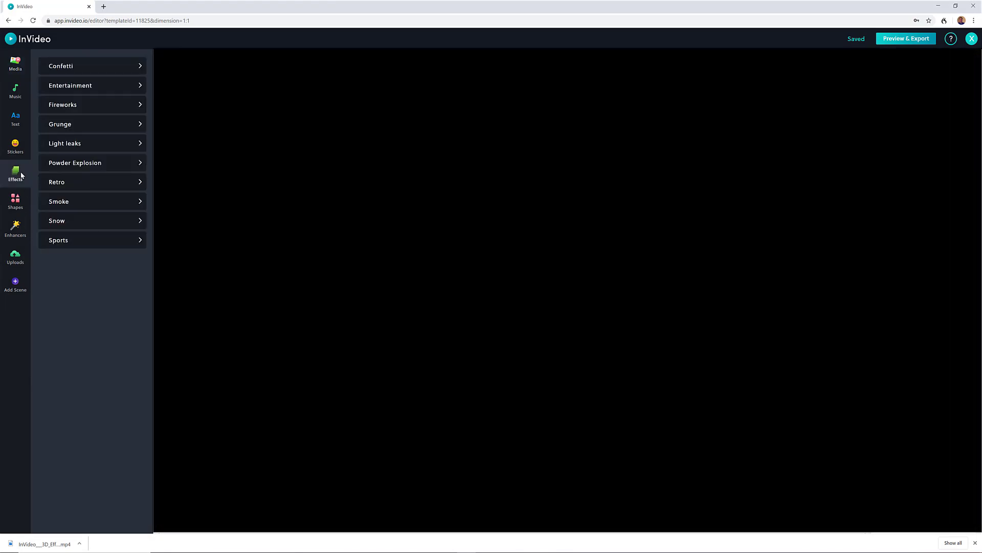
{"action": "left_click", "coordinate": [112, 107]}
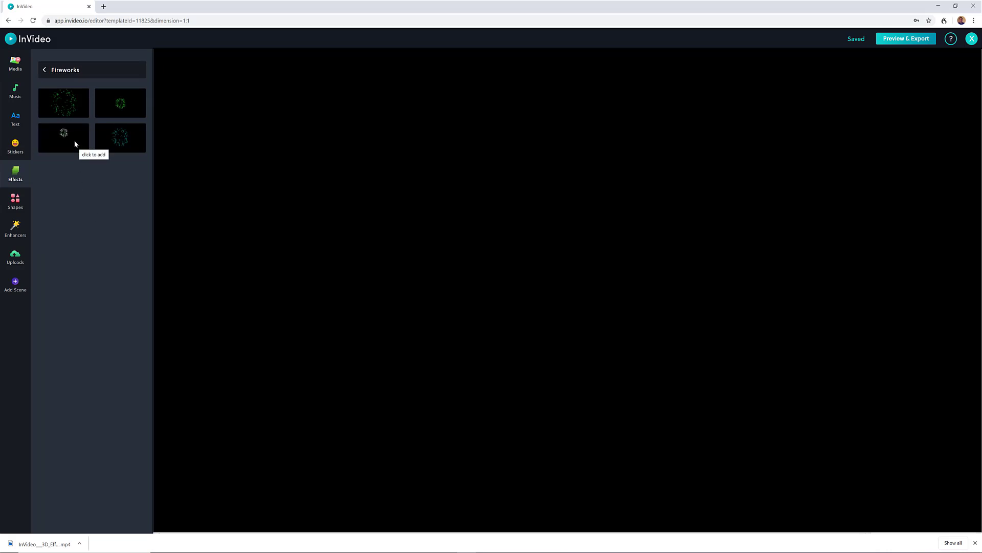
{"action": "left_click", "coordinate": [73, 71]}
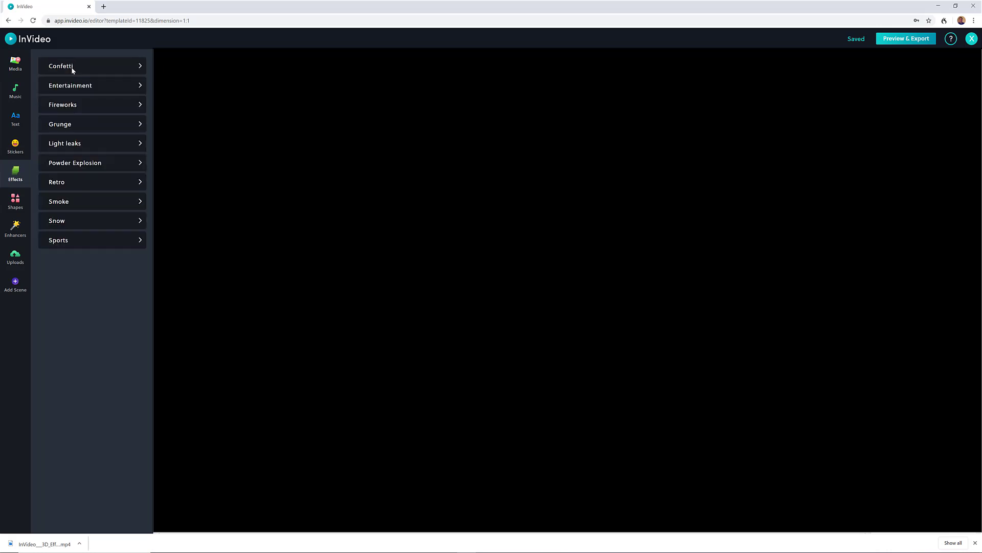
{"action": "left_click", "coordinate": [68, 202]}
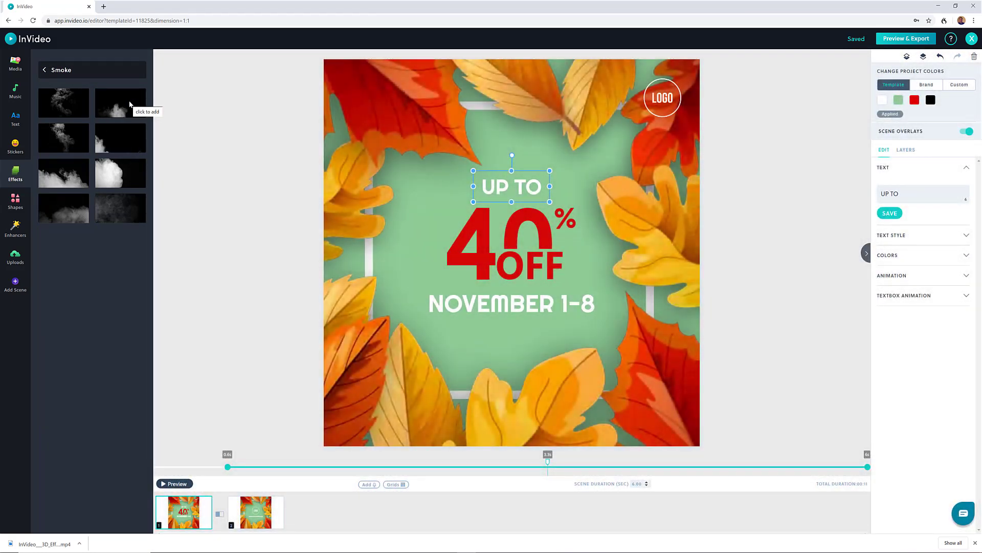
{"action": "left_click", "coordinate": [129, 104]}
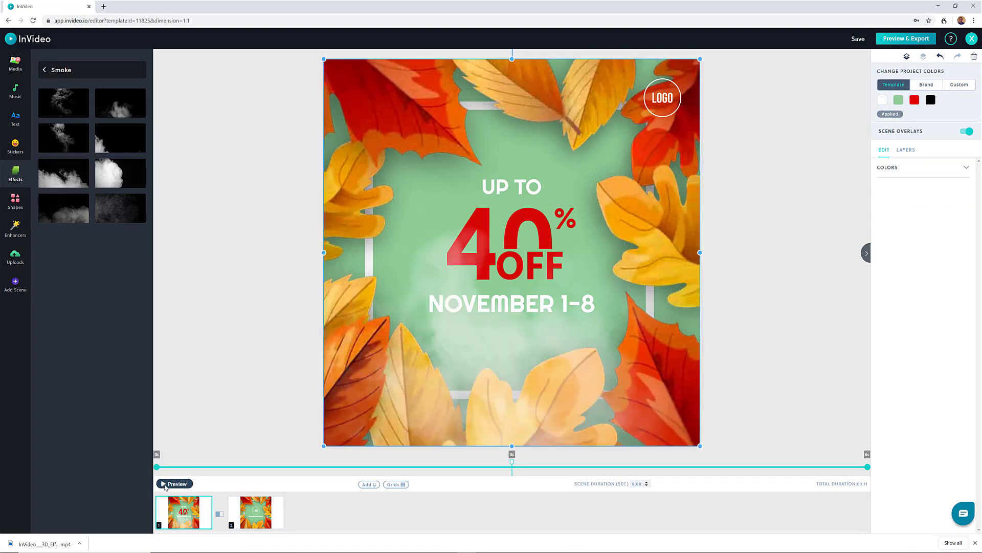
{"action": "left_click", "coordinate": [174, 484]}
Check the music options, preview and export the complete November Sale video, and delete its project from the project list.
{"action": "left_click", "coordinate": [14, 97]}
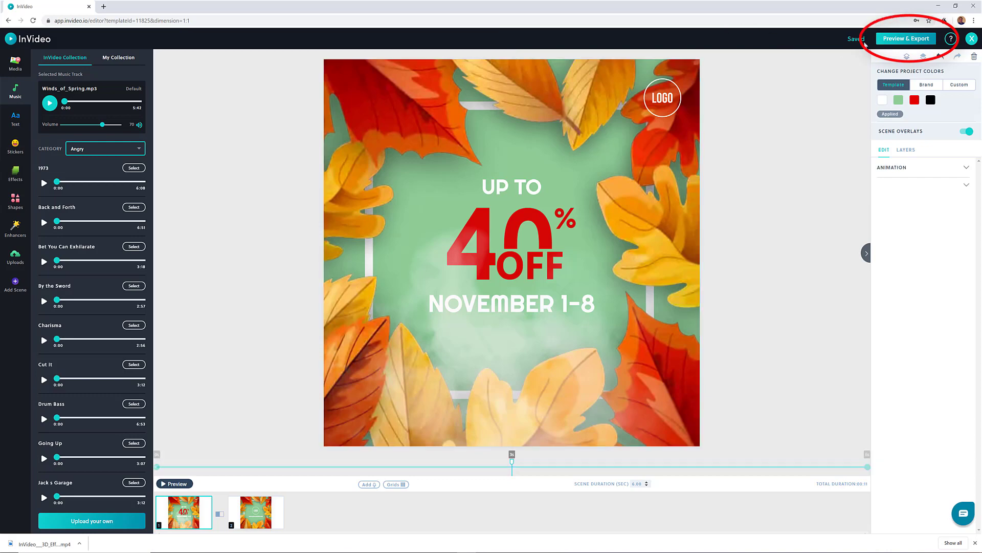
{"action": "left_click", "coordinate": [895, 40]}
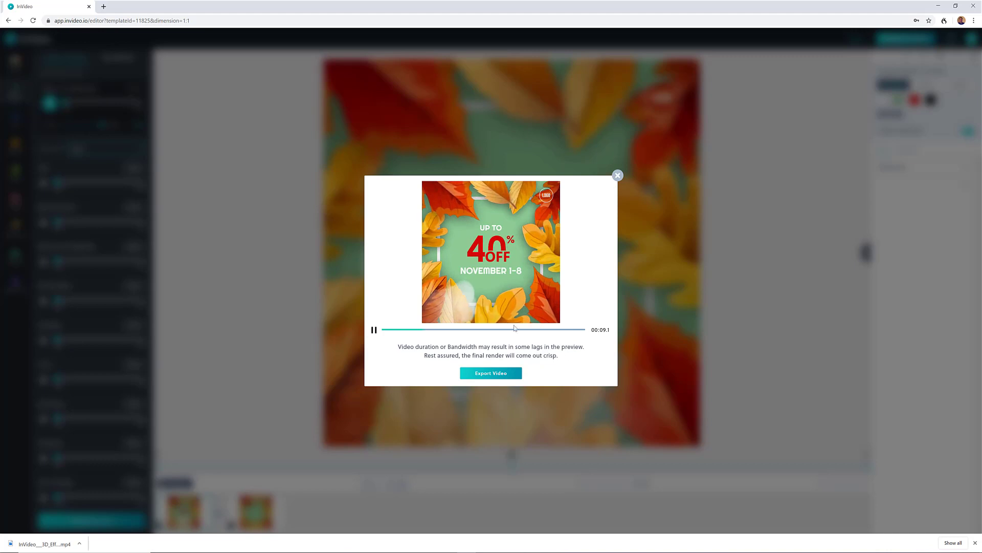
{"action": "left_click", "coordinate": [491, 374]}
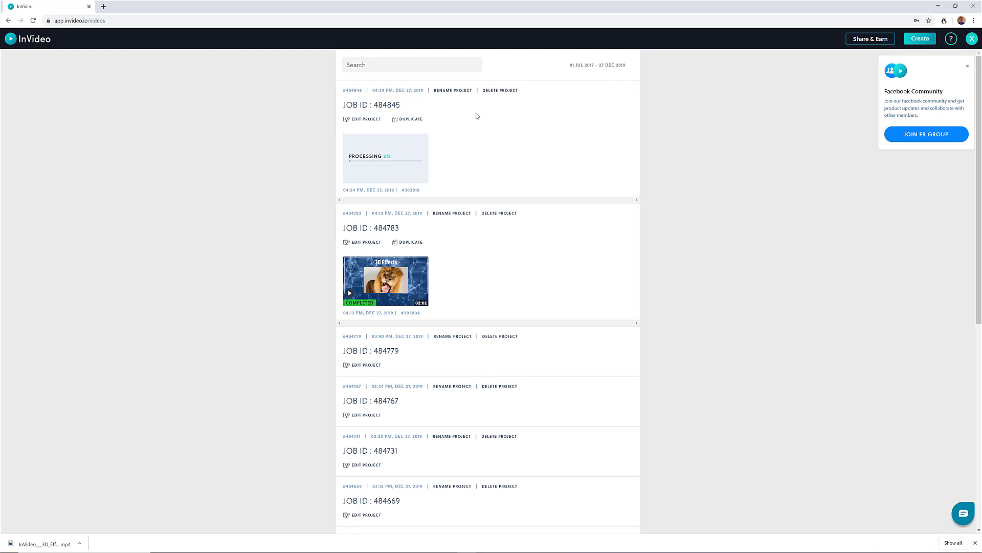
{"action": "left_click", "coordinate": [497, 91]}
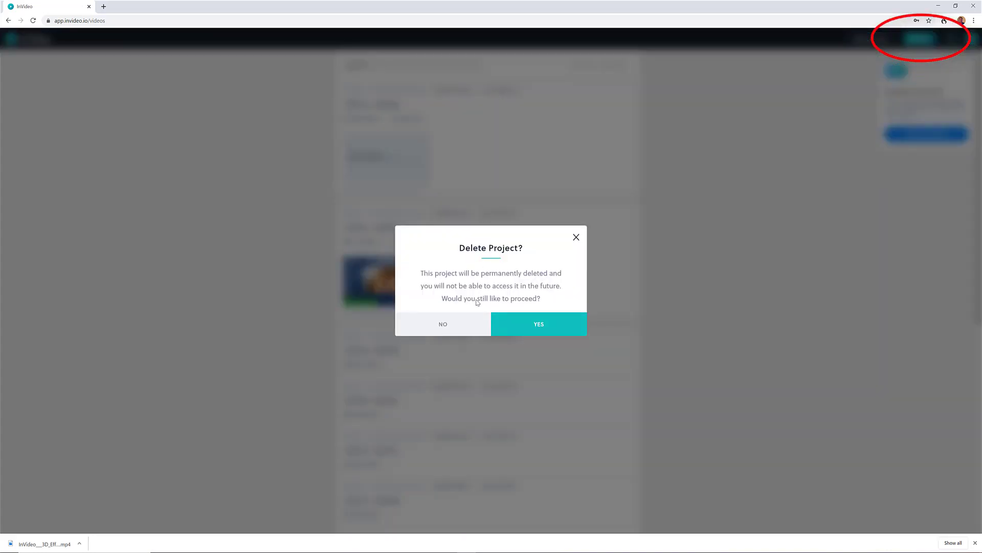
{"action": "left_click", "coordinate": [539, 326]}
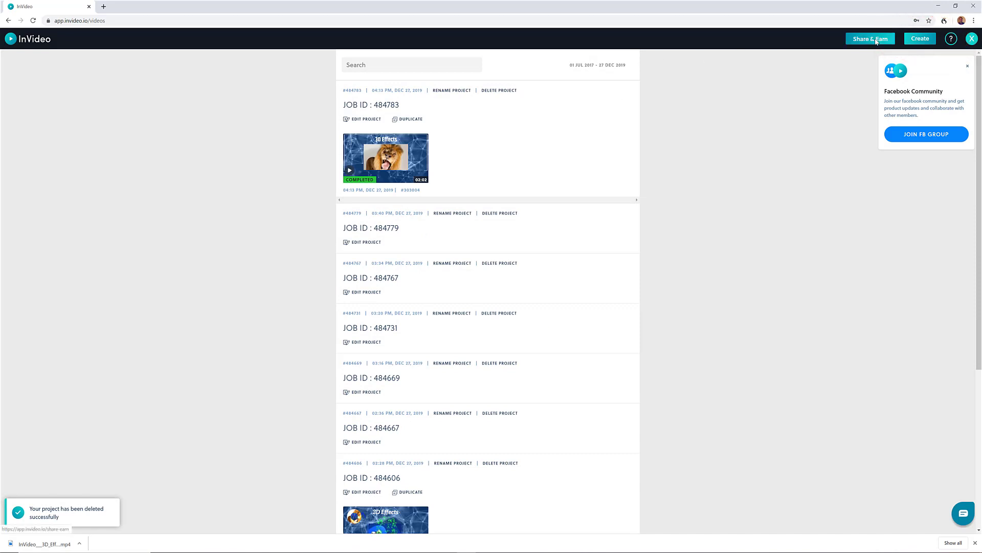
Create a new blank project from scratch with the 16:9 YouTube & Facebook dimension.
{"action": "left_click", "coordinate": [927, 39]}
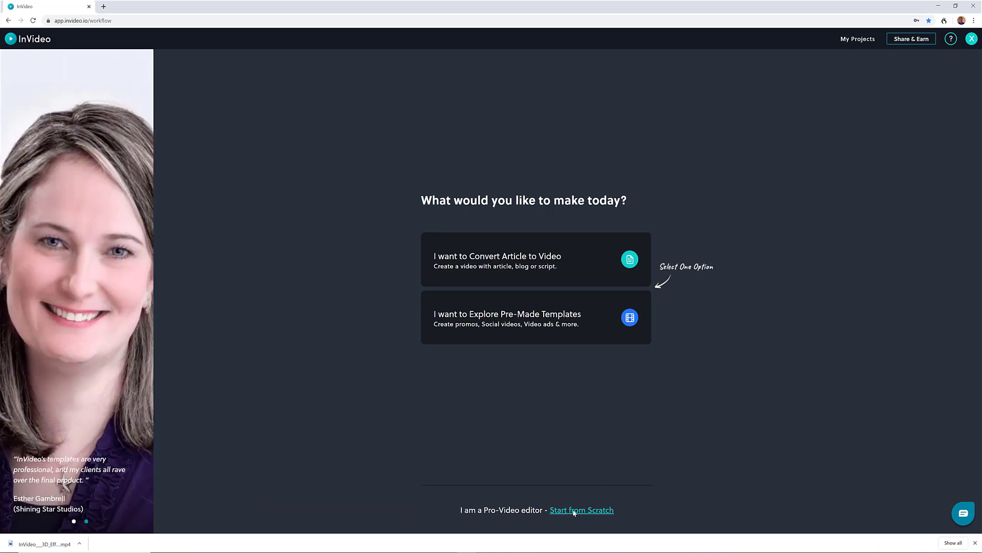
{"action": "left_click", "coordinate": [574, 511]}
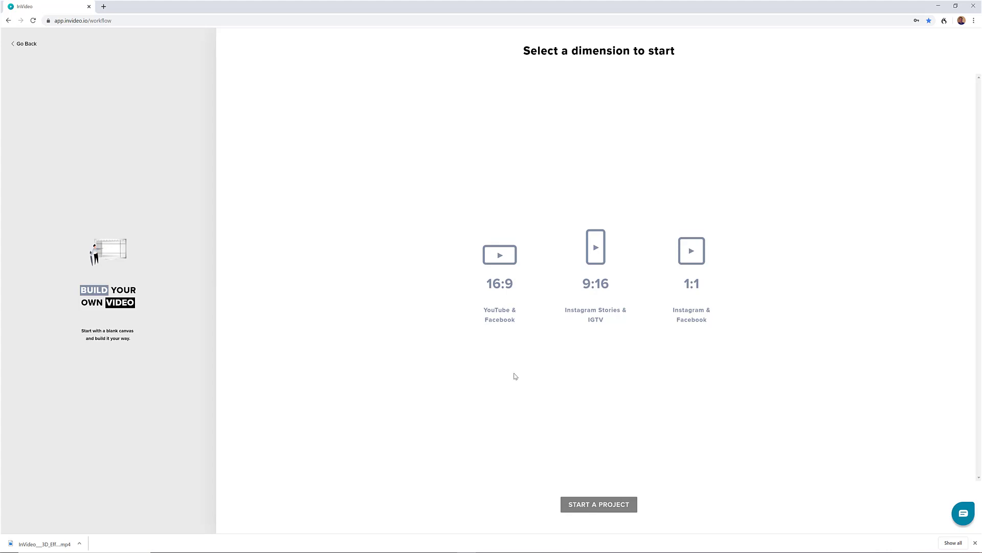
{"action": "left_click", "coordinate": [503, 258]}
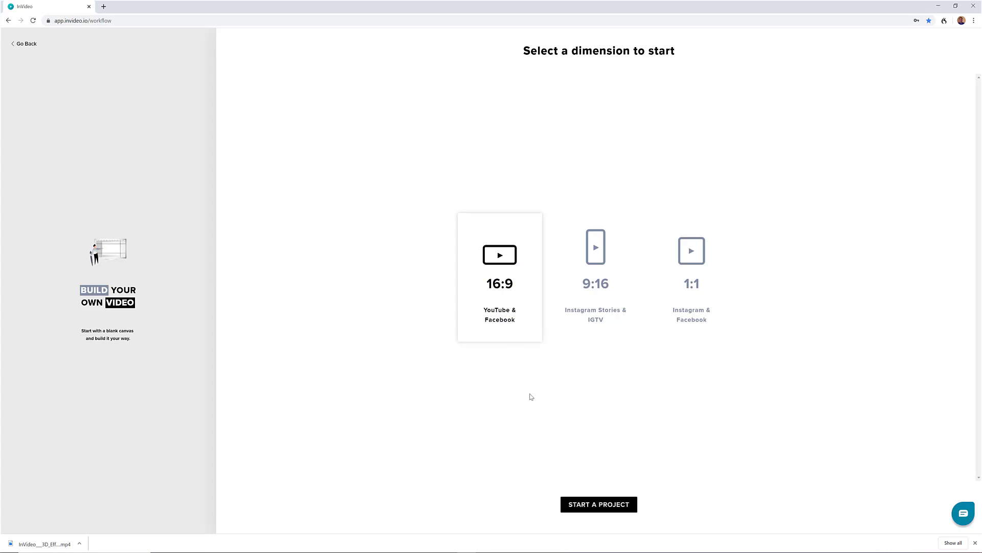
{"action": "left_click", "coordinate": [593, 504]}
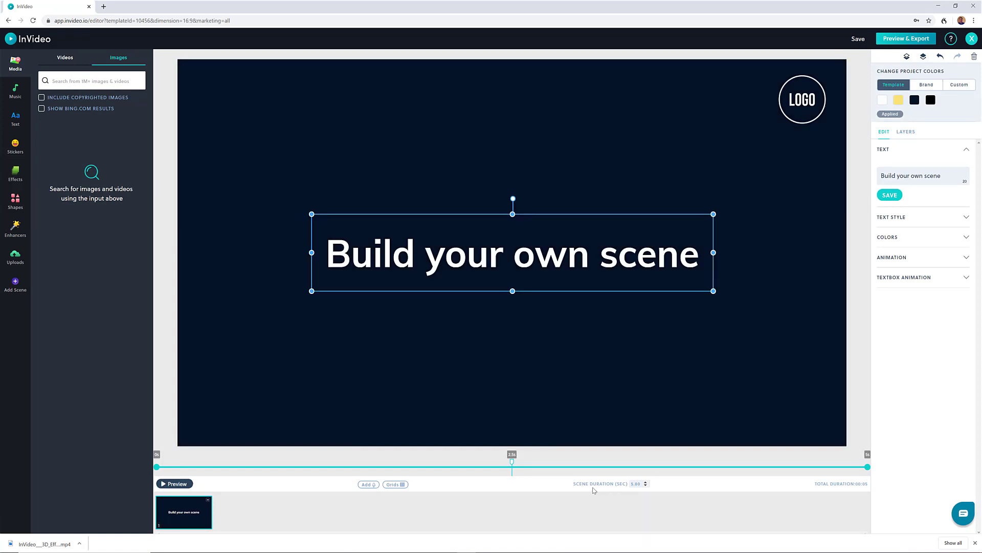
Move the "Build your own scene" text to the upper edge of the scene and delete the logo placeholder.
{"action": "left_click_drag", "start_coordinate": [570, 223], "coordinate": [566, 82]}
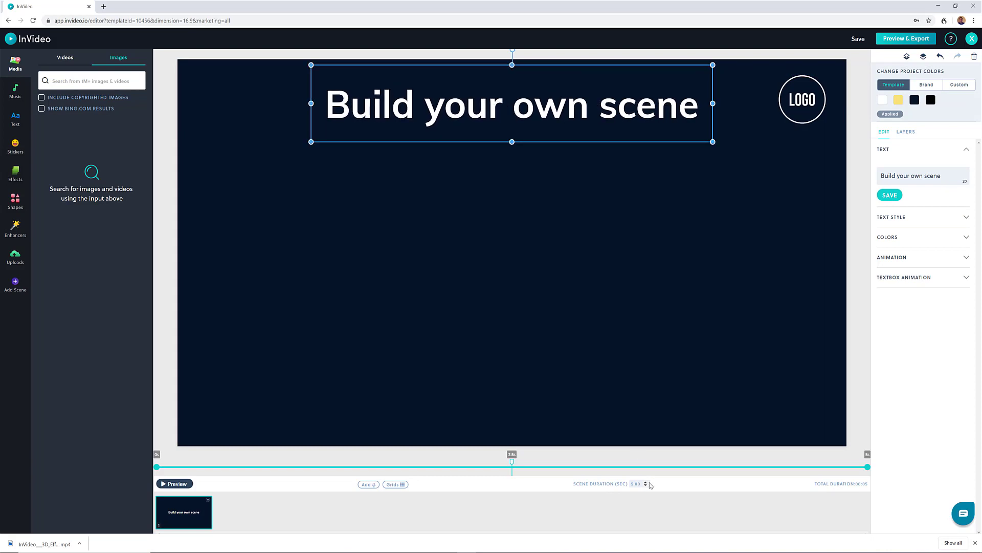
{"action": "left_click", "coordinate": [802, 99]}
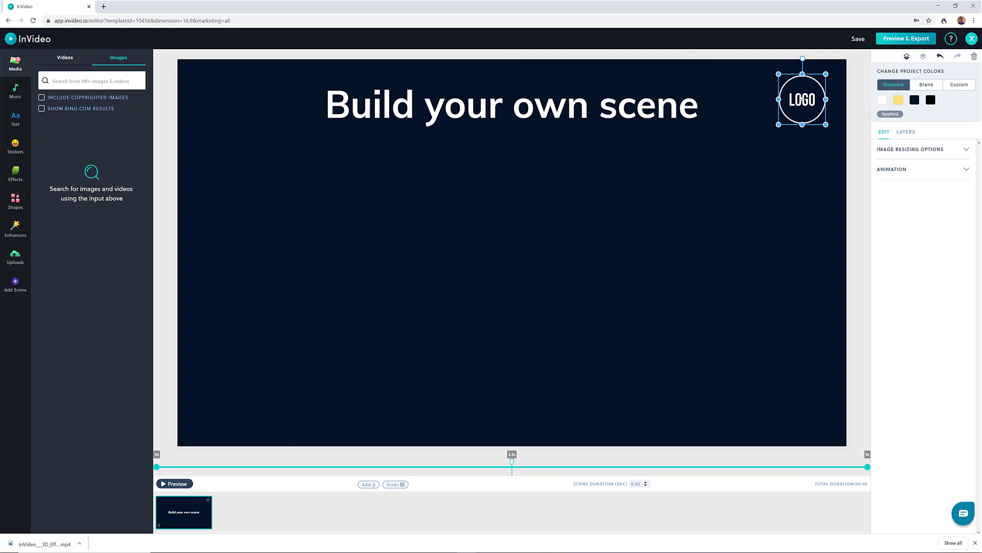
{"action": "left_click", "coordinate": [974, 56]}
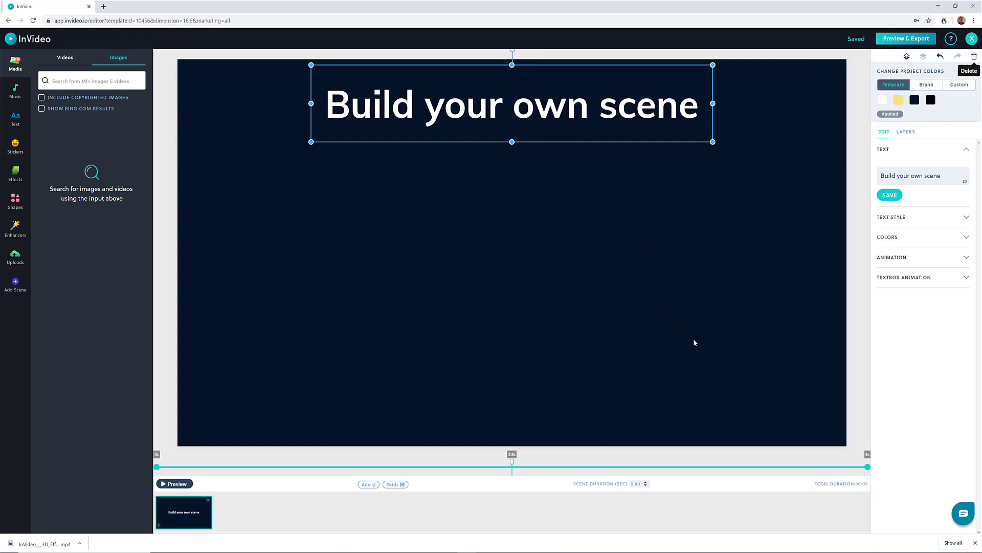
Unlock the Background 1 layer and change the dark navy custom project color to a pale grey-green.
{"action": "left_click", "coordinate": [906, 132]}
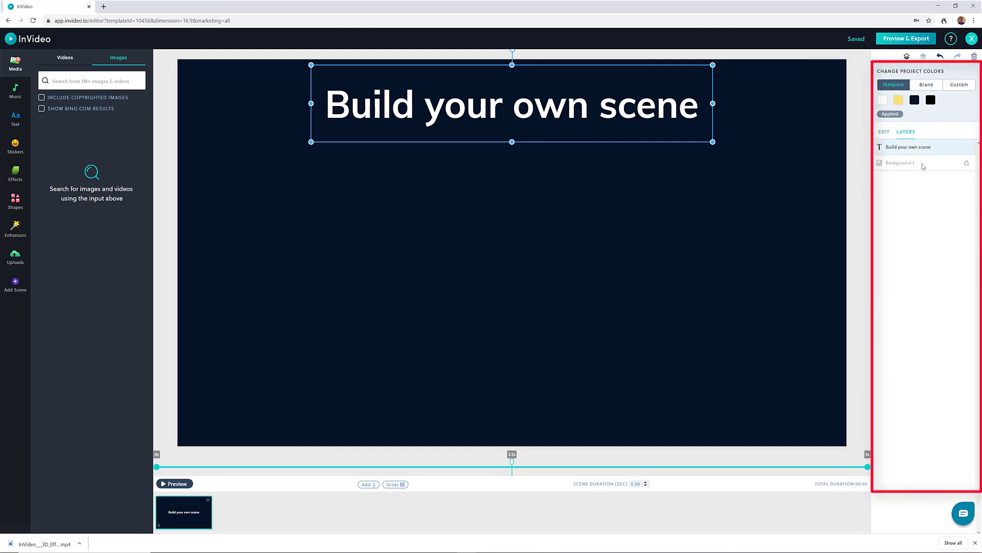
{"action": "left_click", "coordinate": [967, 164]}
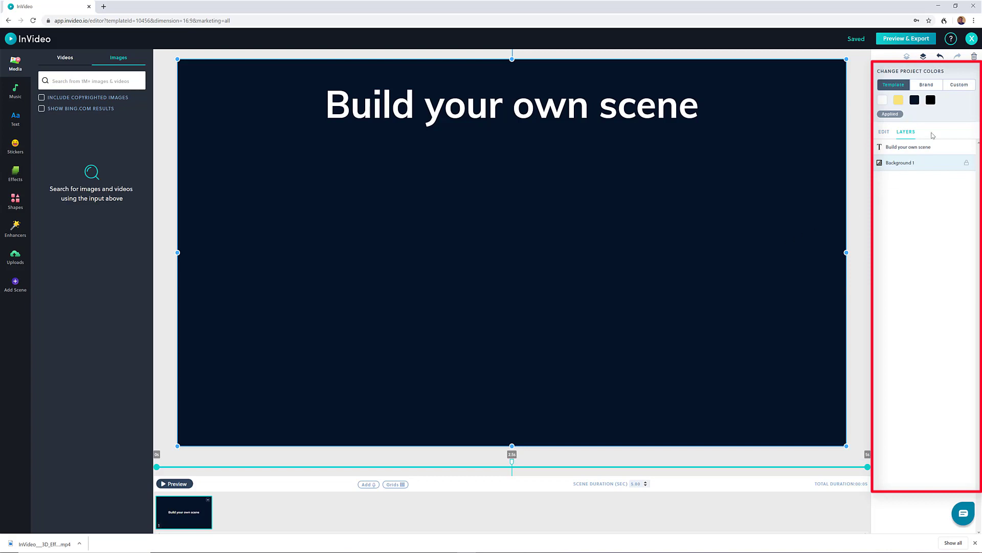
{"action": "left_click", "coordinate": [956, 87]}
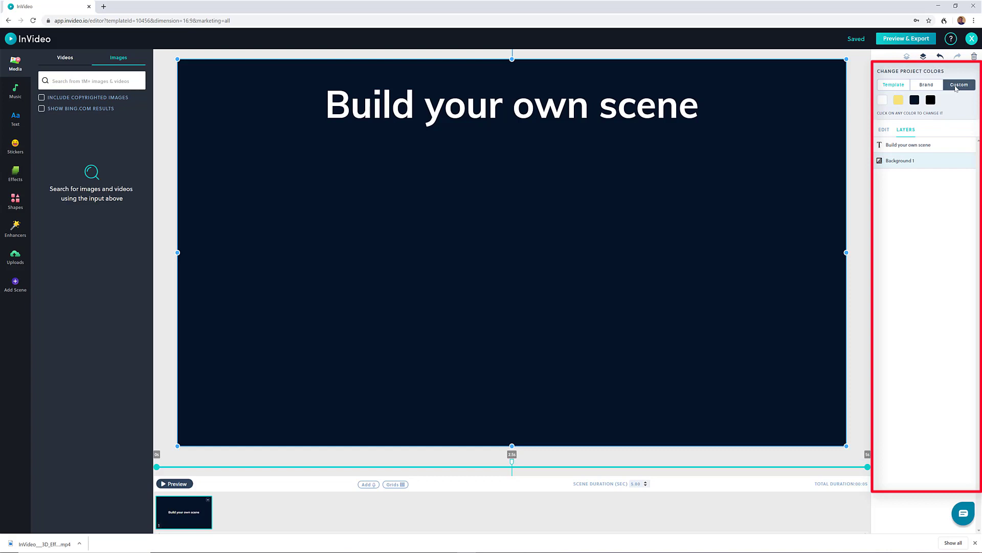
{"action": "left_click", "coordinate": [914, 101]}
{"action": "left_click_drag", "start_coordinate": [912, 126], "coordinate": [884, 122]}
{"action": "left_click_drag", "start_coordinate": [931, 170], "coordinate": [915, 170]}
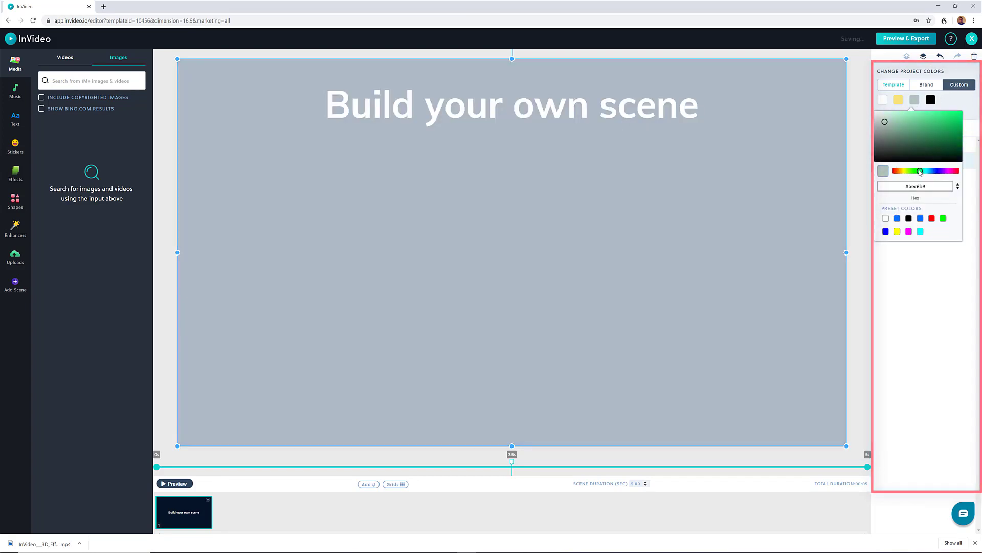
{"action": "left_click", "coordinate": [923, 293]}
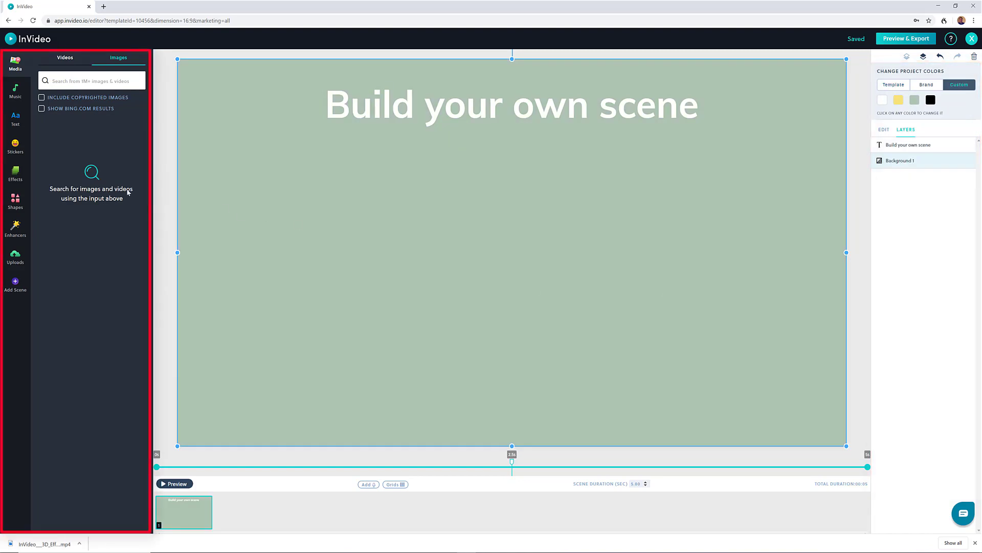
Overlay the red-and-yellow splatter effect from the Grunge category on the scene and preview it.
{"action": "left_click", "coordinate": [16, 174]}
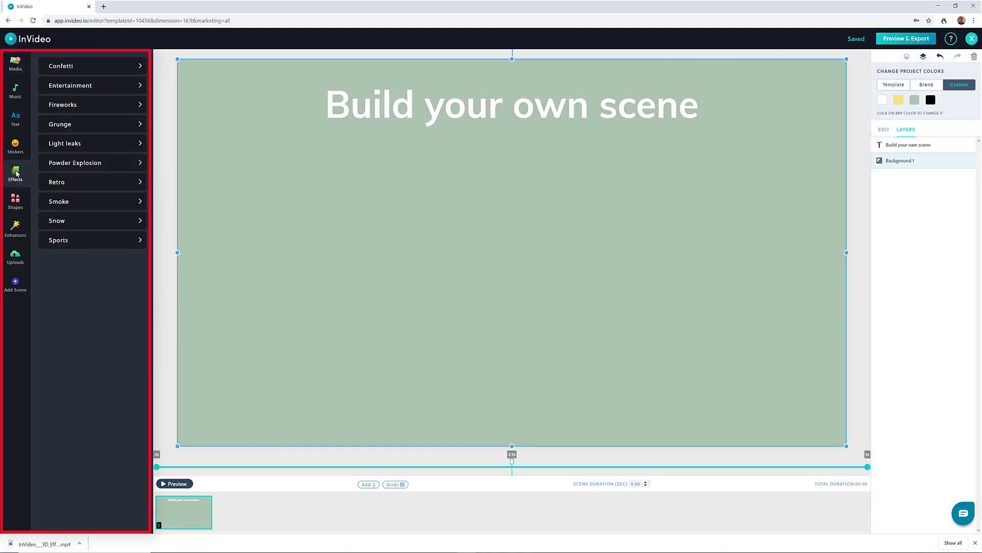
{"action": "left_click", "coordinate": [92, 128]}
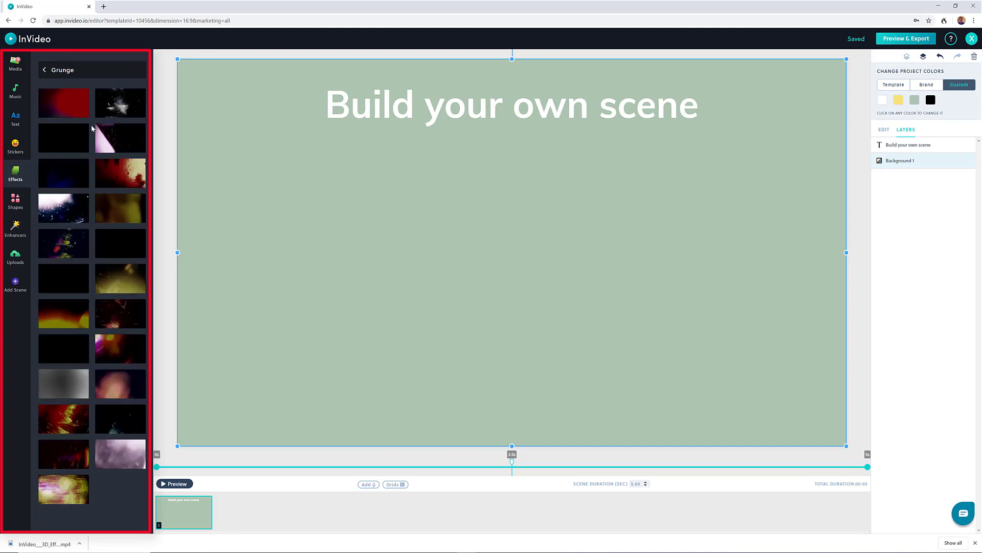
{"action": "left_click", "coordinate": [116, 168]}
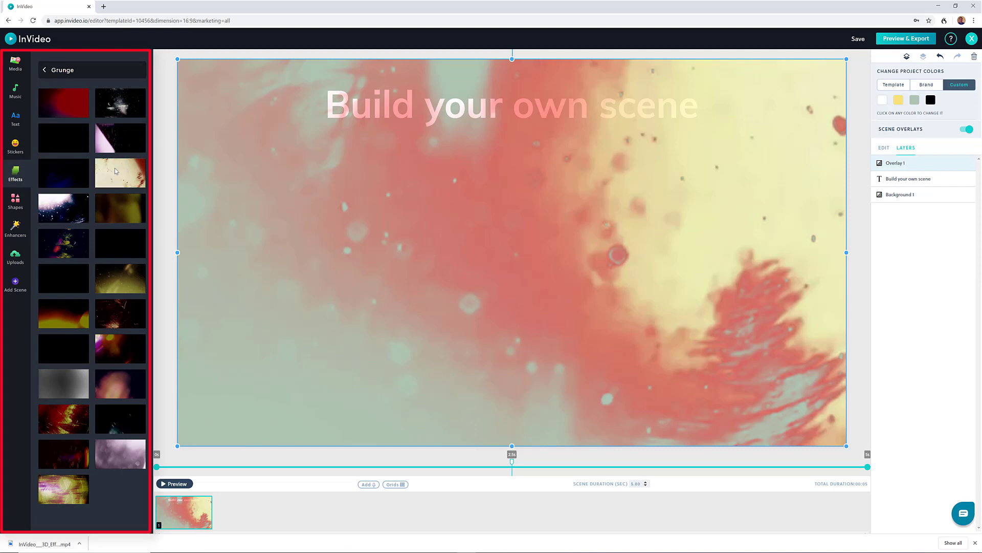
{"action": "left_click", "coordinate": [172, 485]}
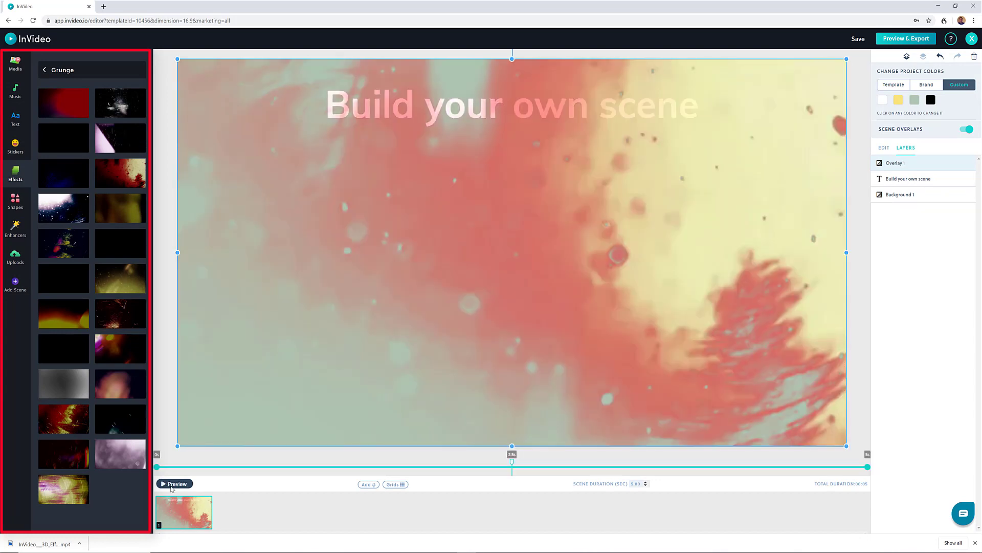
Add a standard placeholder text box to the middle of the scene.
{"action": "left_click", "coordinate": [13, 118]}
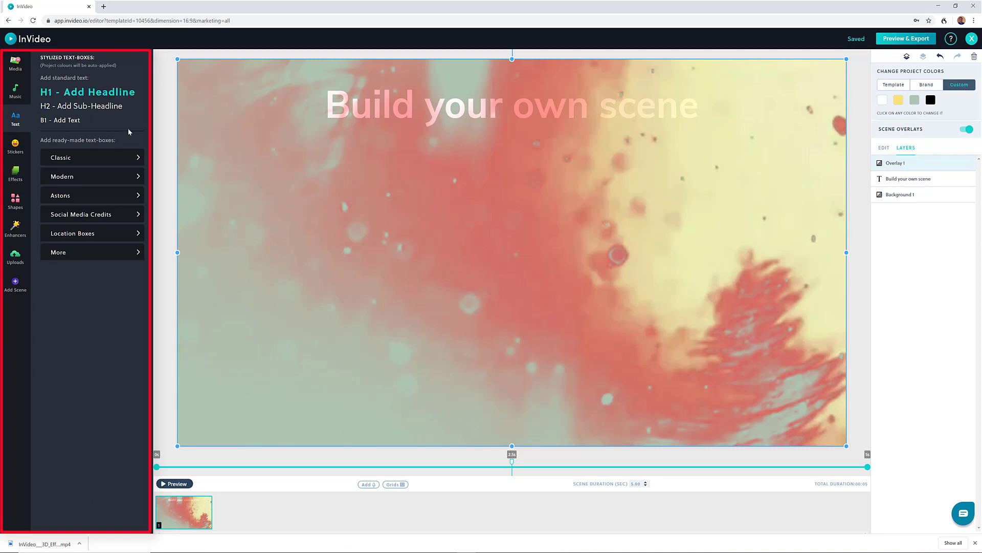
{"action": "left_click", "coordinate": [97, 111]}
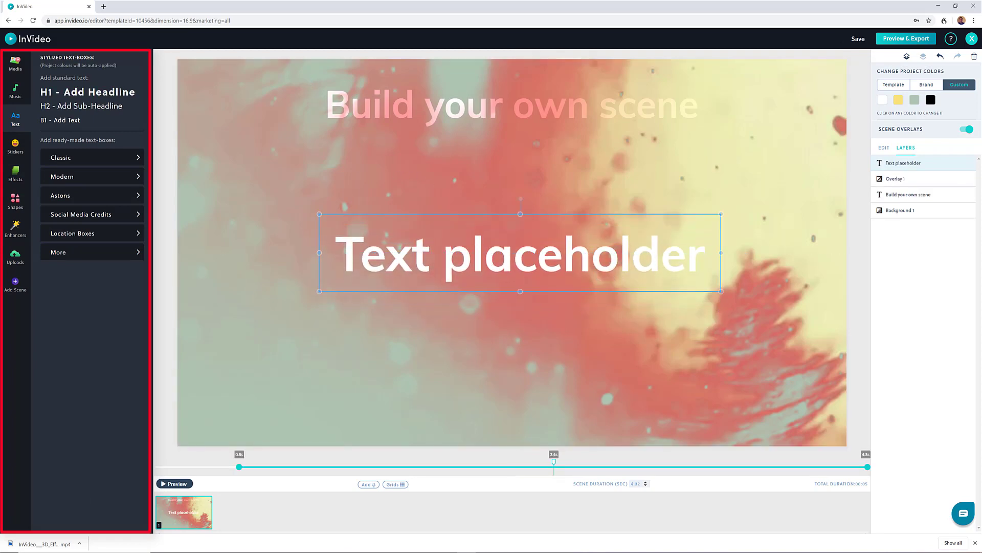
{"action": "mouse_move", "coordinate": [465, 551]}
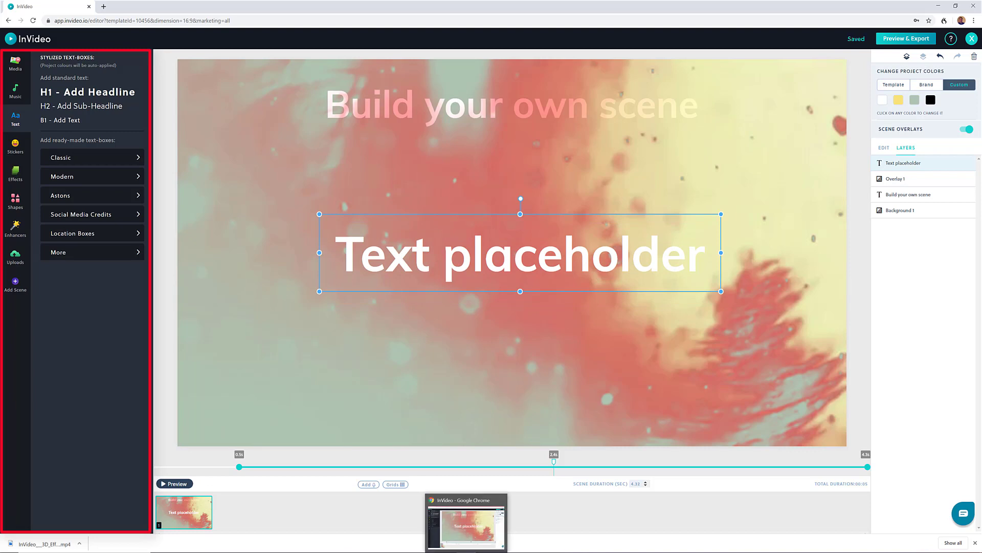